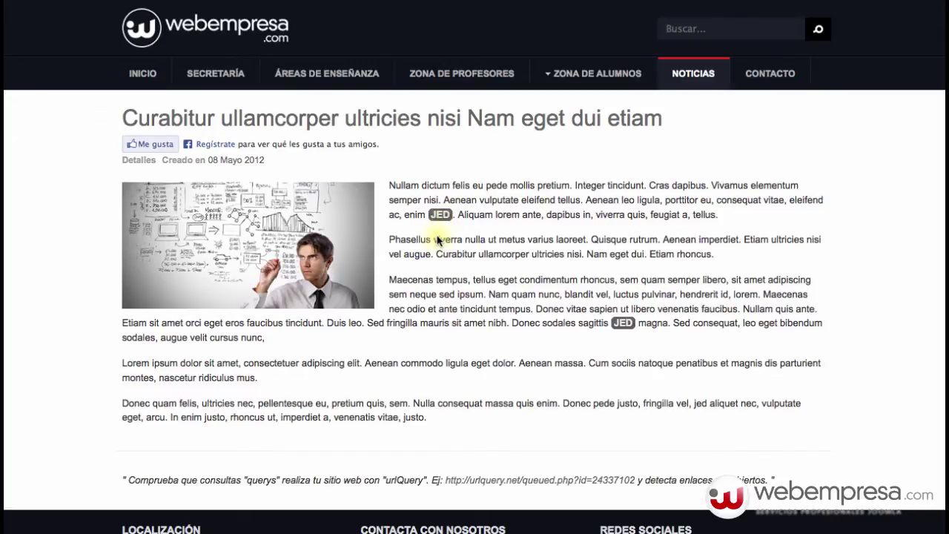
- Preview the JED glossary terms in the news article, and view the Core Design Glossary plugin's page in the Joomla! Extensions Directory
click(440, 213)
mouse_move(624, 323)
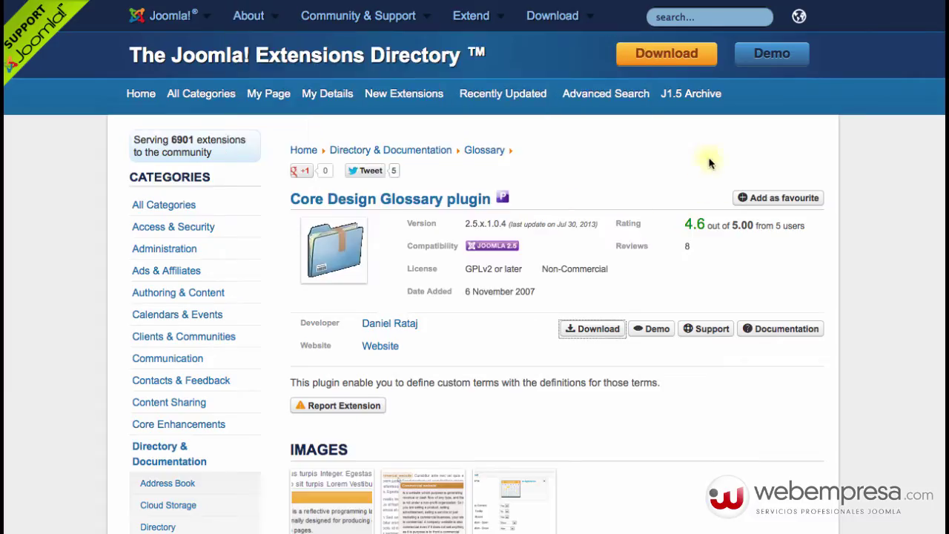
click(592, 196)
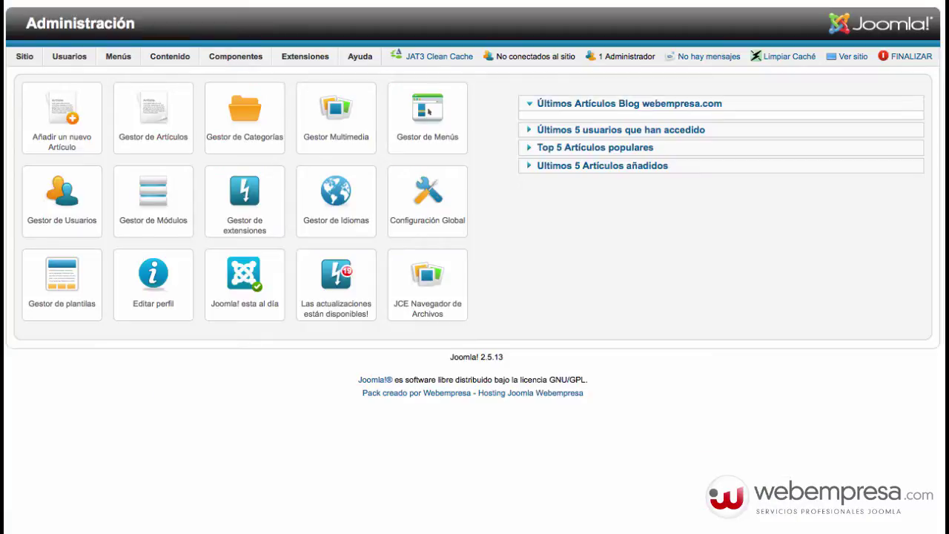
- In the Joomla administration, upload and install the Core Design Scriptegrator 2.5.x.2.3.5 system plugin zip from folder 579 inside 4 - TAREAS
mouse_move(286, 62)
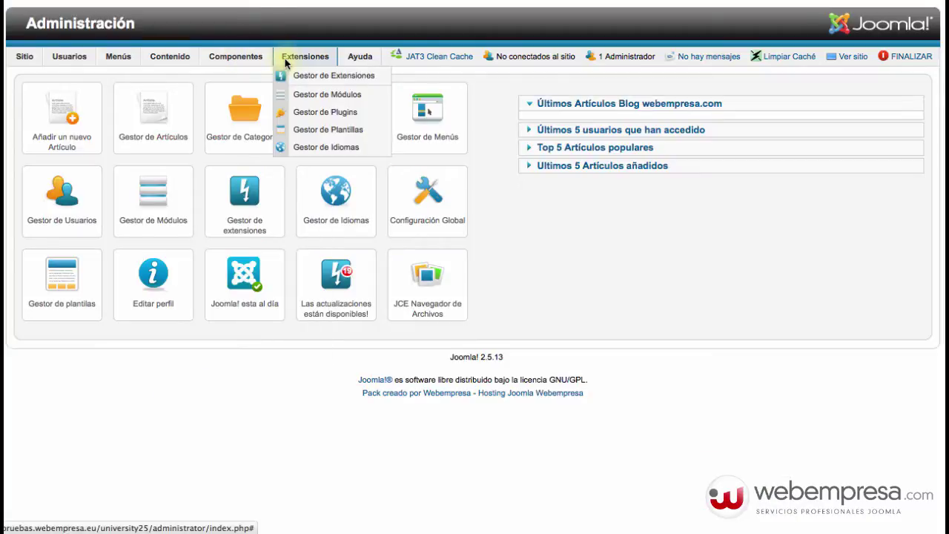
mouse_move(248, 66)
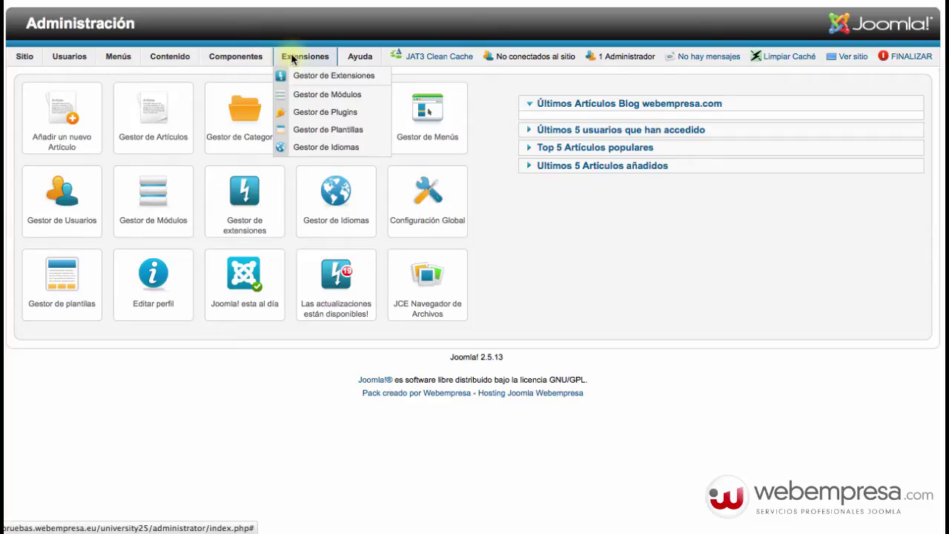
click(346, 77)
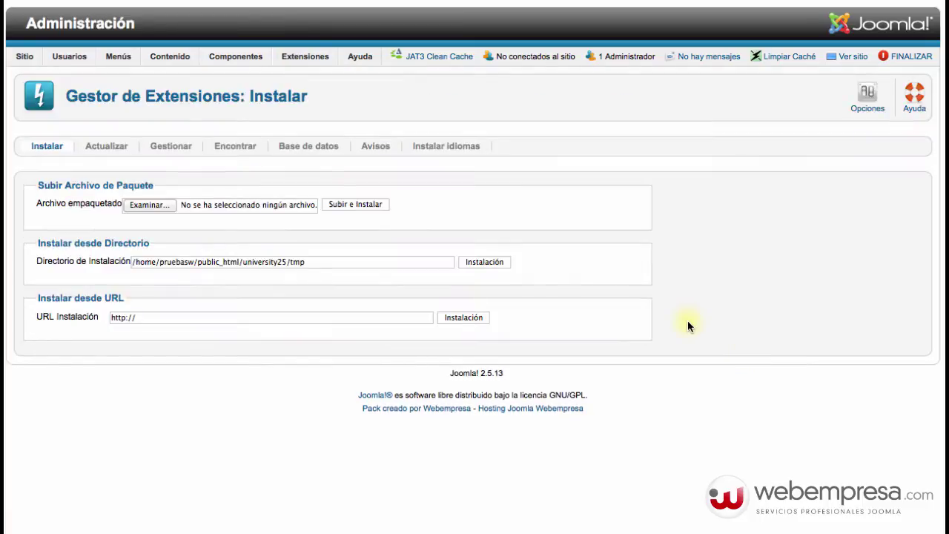
click(158, 204)
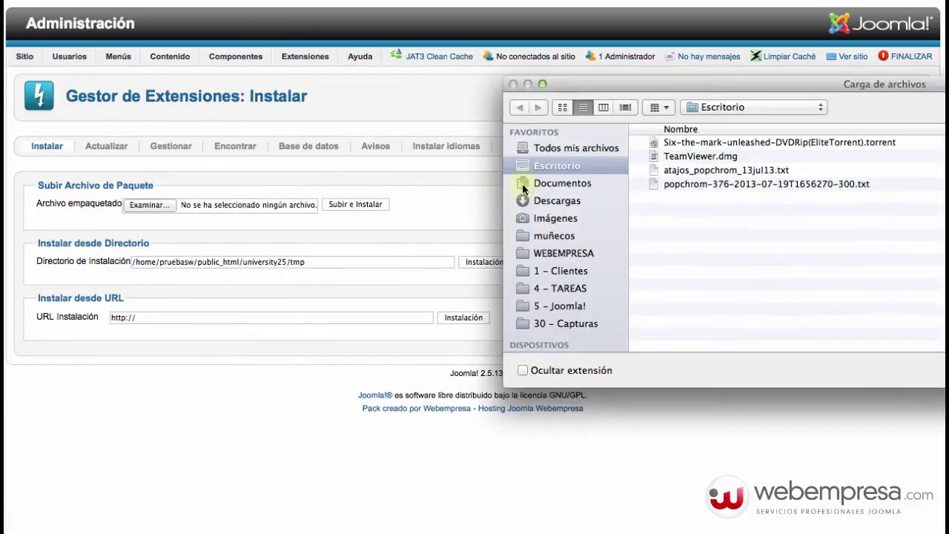
click(564, 288)
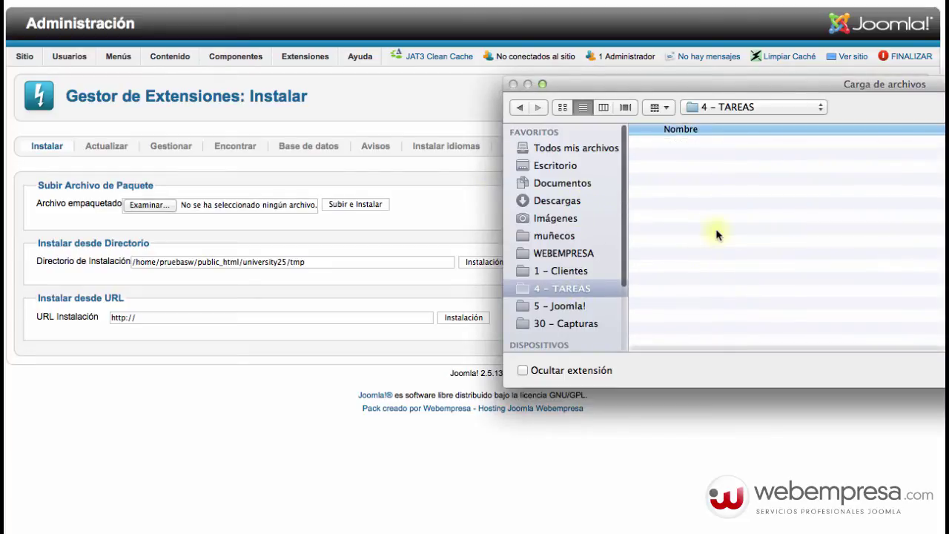
scroll(716, 234, down, 20)
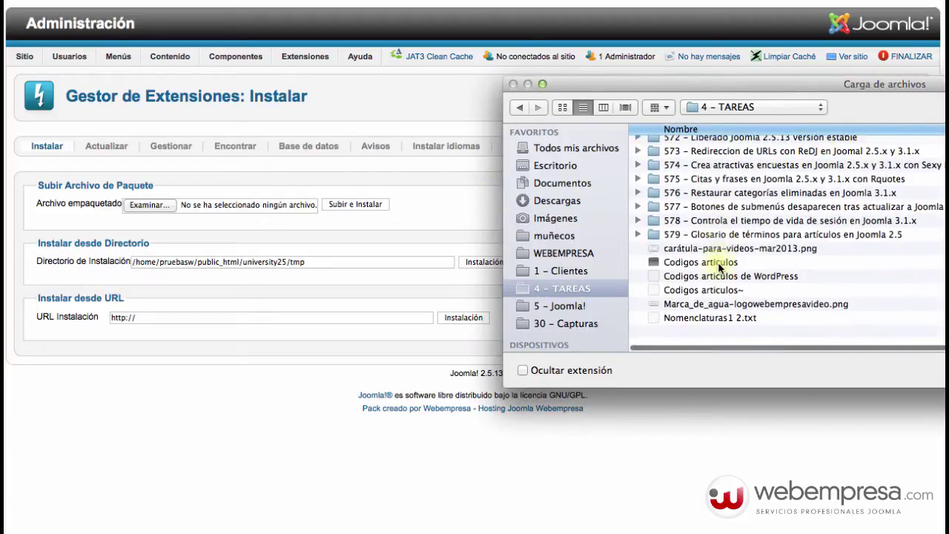
double_click(714, 258)
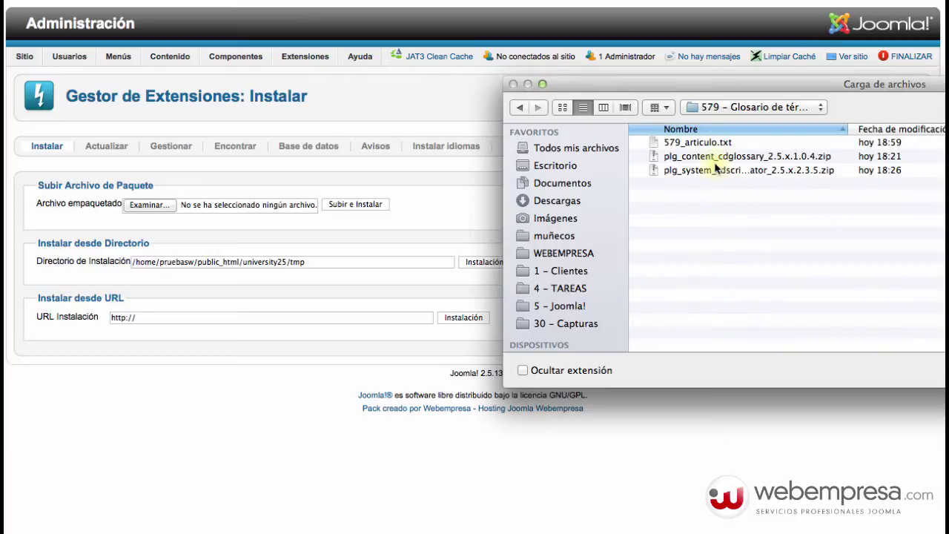
click(713, 170)
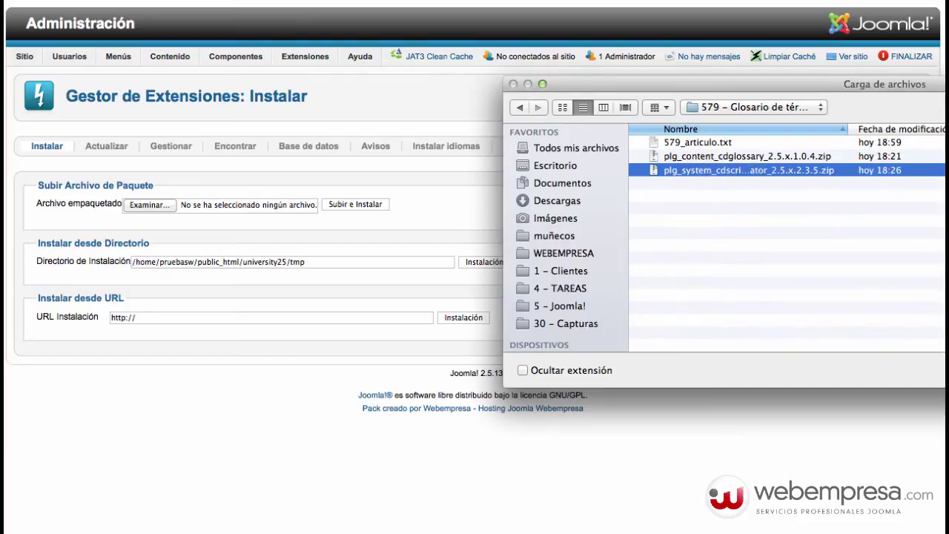
key(Return)
click(373, 205)
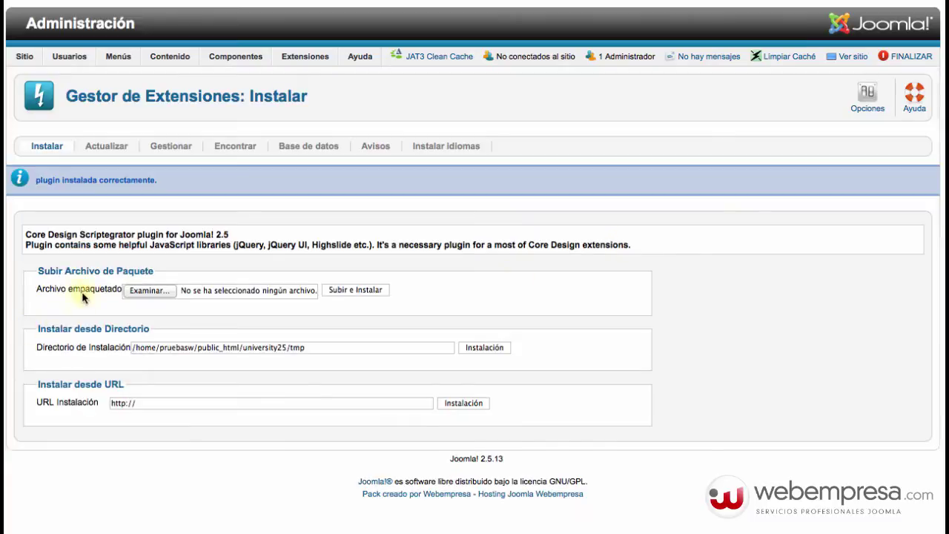
- Upload and install the glossary plugin package plg_content_cdglossary_2.5.x.1.0.4.zip
triple_click(153, 285)
click(151, 290)
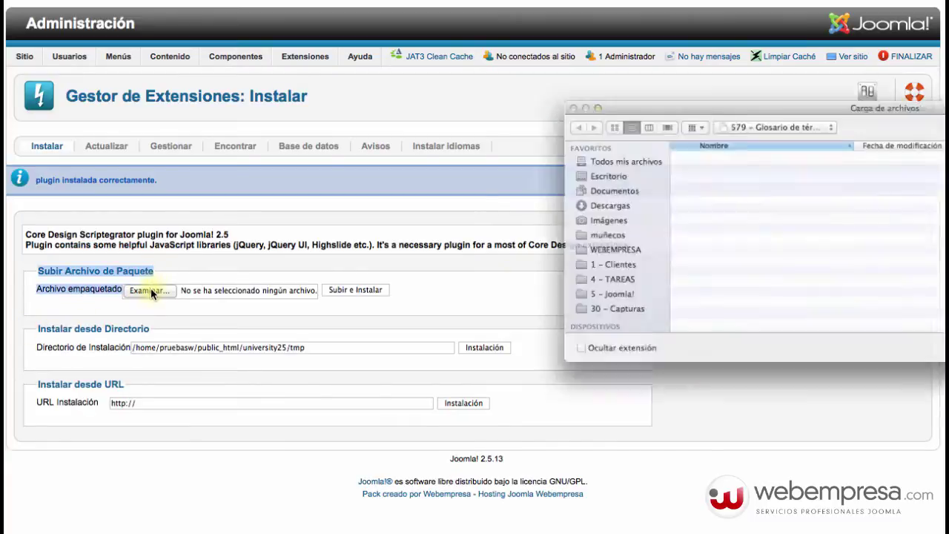
click(736, 169)
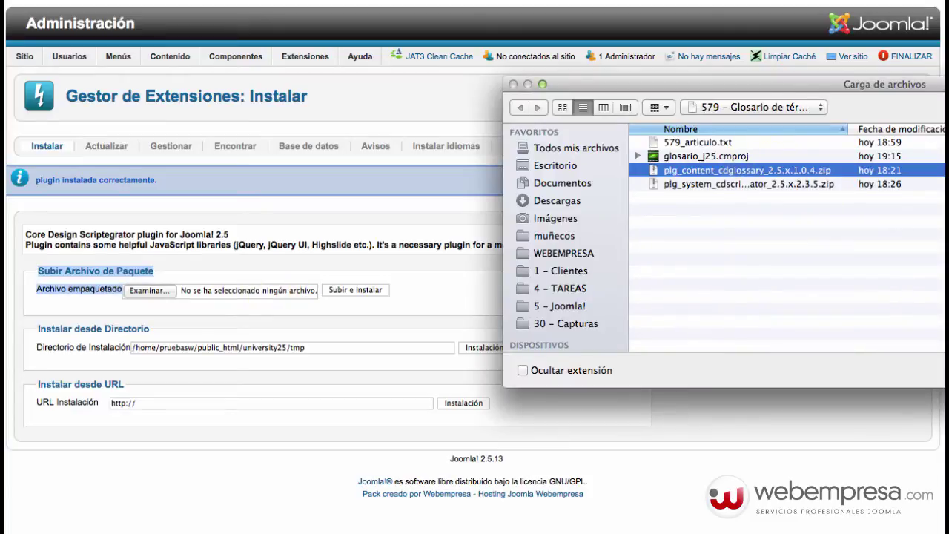
key(Return)
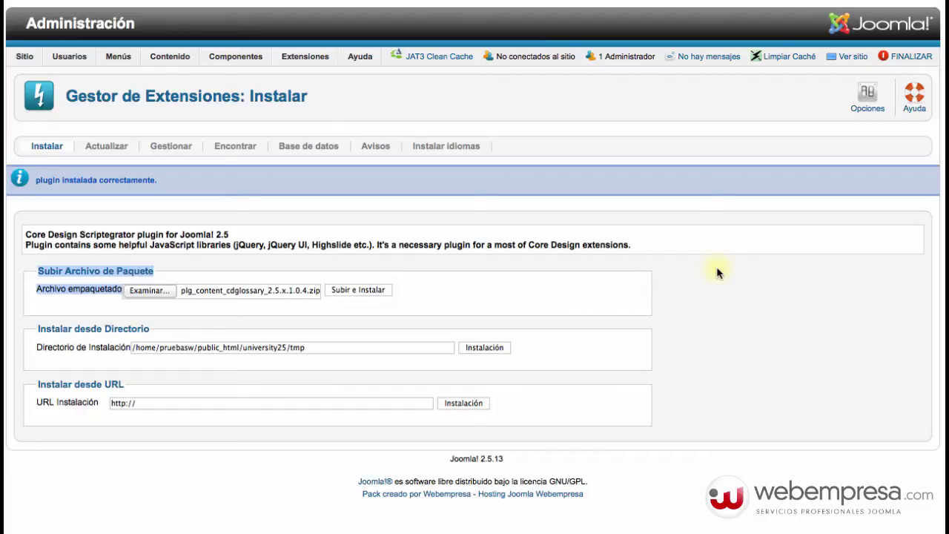
click(577, 306)
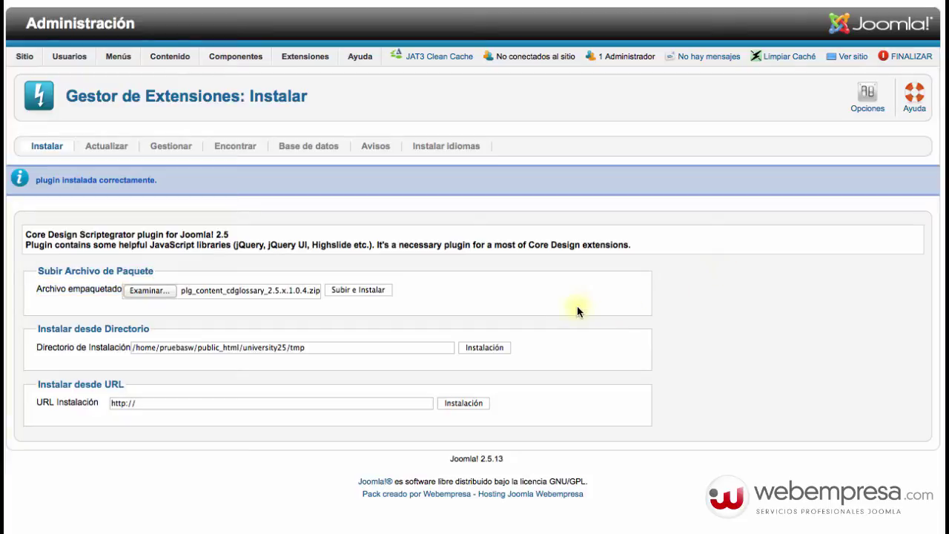
click(355, 293)
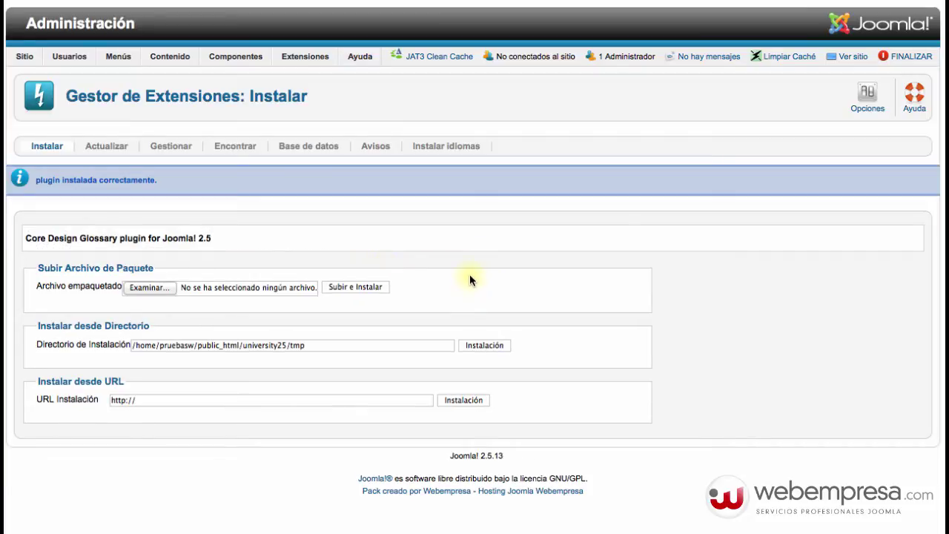
- Open the plugin manager and clear its name filter to list all installed plugins
mouse_move(305, 58)
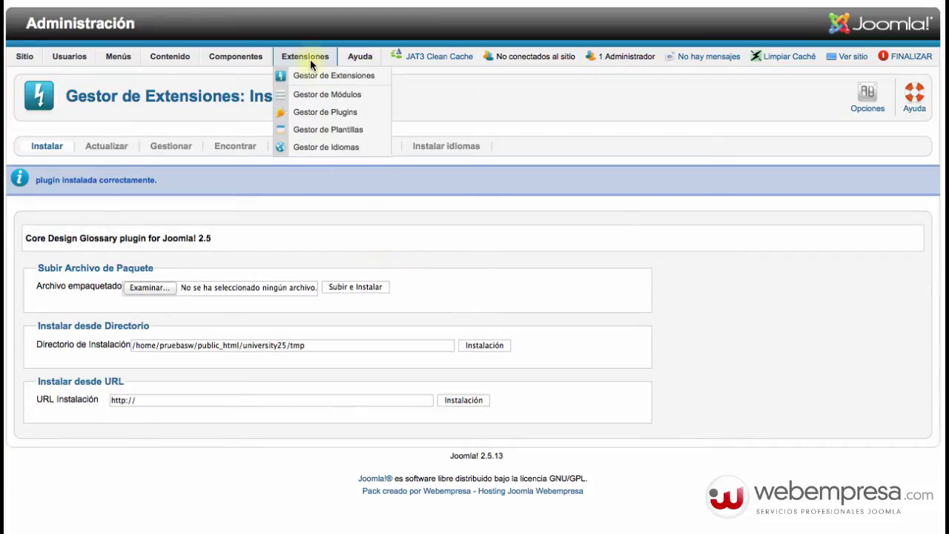
click(319, 110)
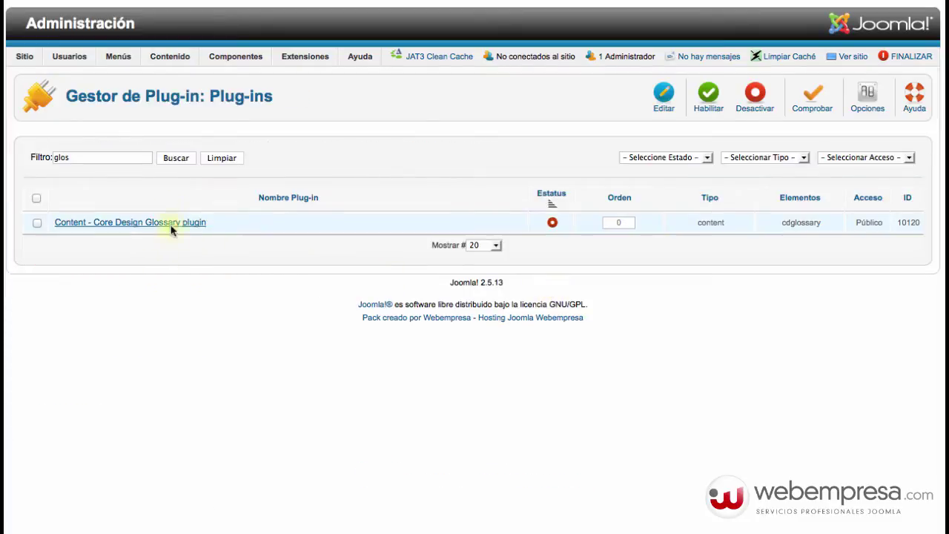
click(208, 159)
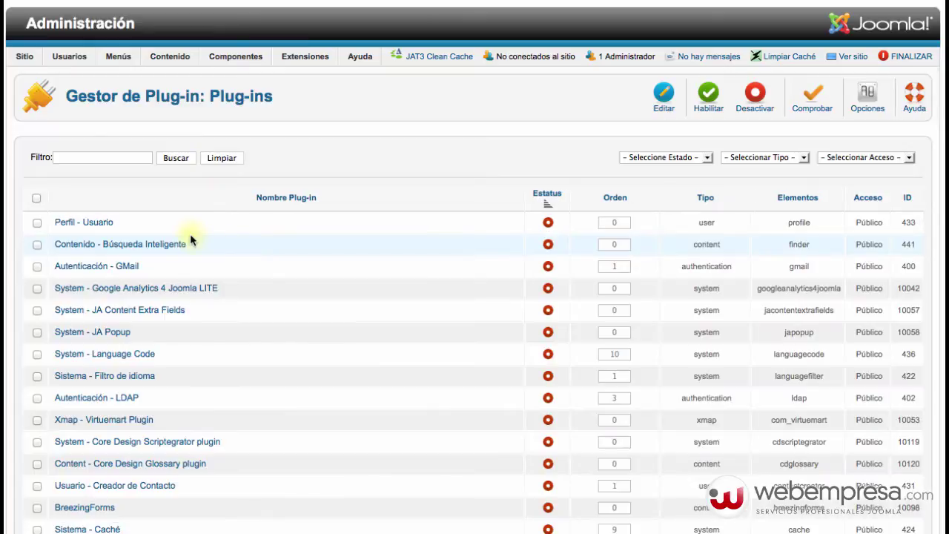
scroll(236, 266, down, 3)
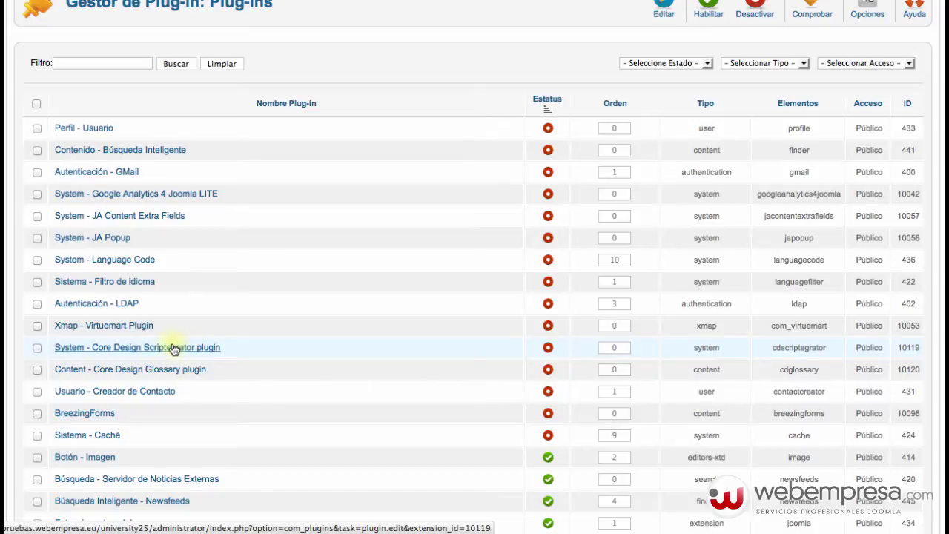
- Set the System - Core Design Scriptegrator plugin's status to Activado and apply the change
click(174, 349)
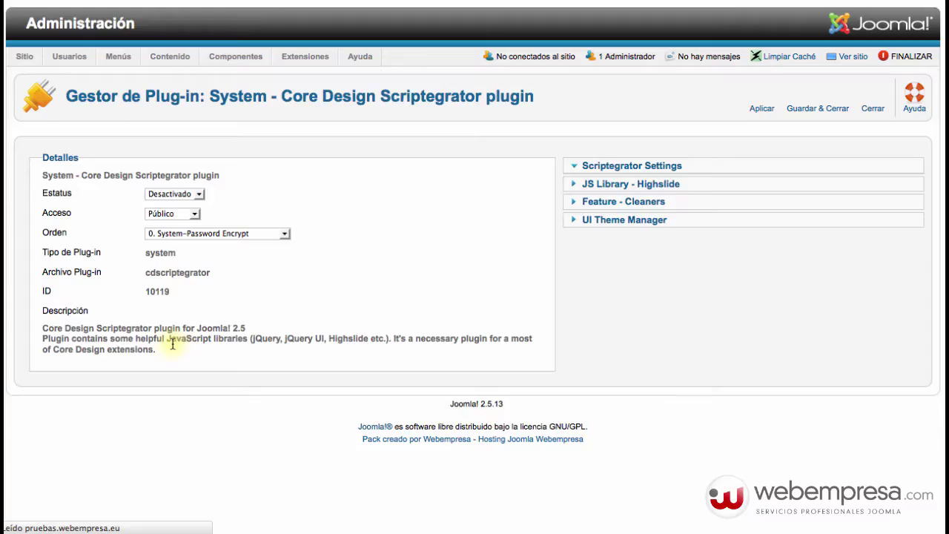
click(178, 194)
click(165, 207)
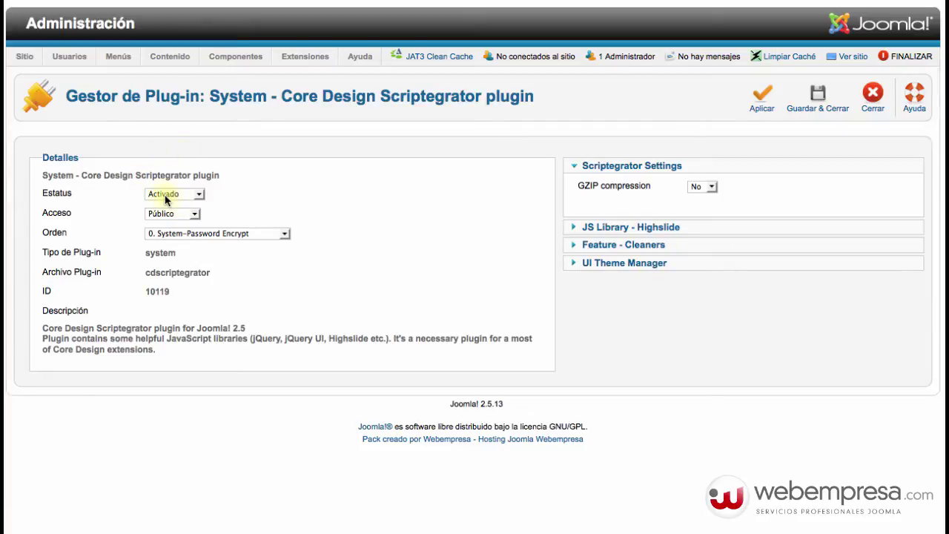
click(767, 100)
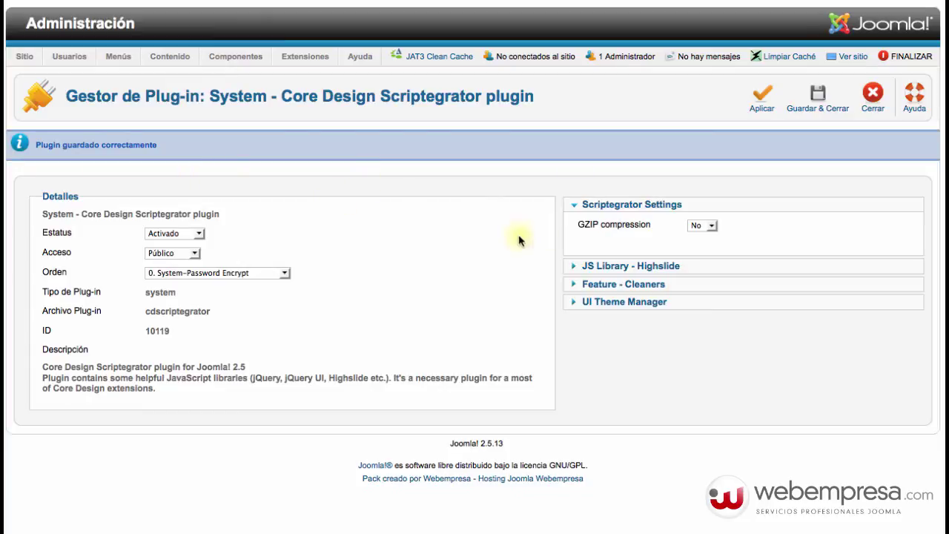
- Examine the Scriptegrator plugin's UI Theme Manager showcase and its Scriptegrator Settings
click(604, 302)
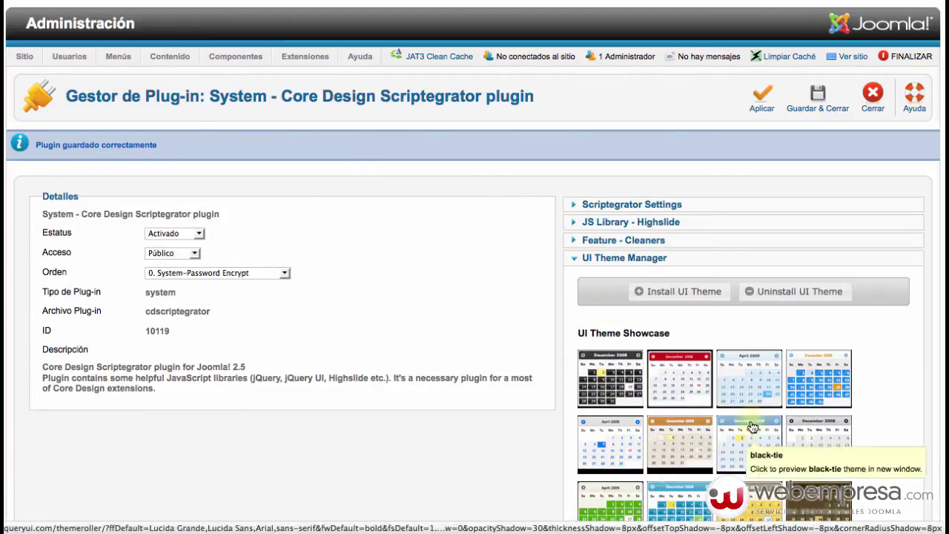
scroll(542, 411, down, 1)
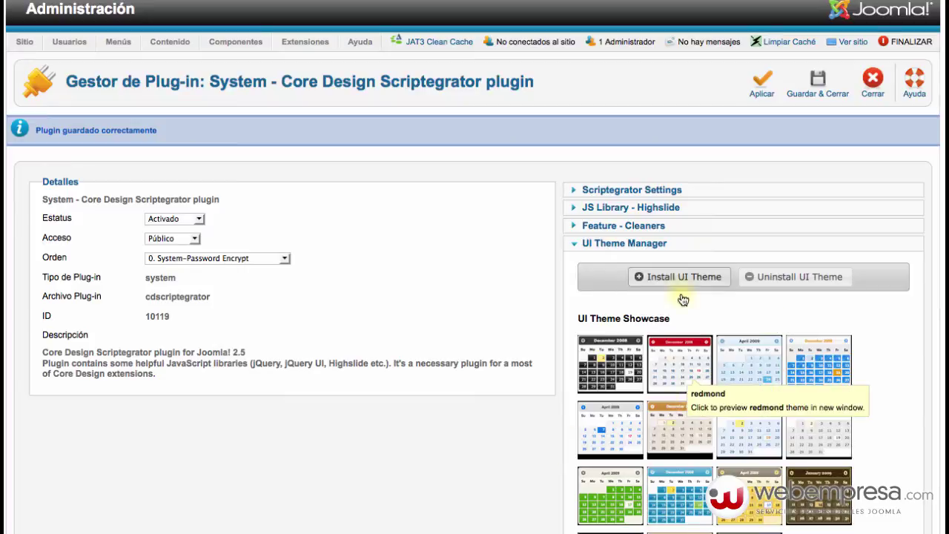
click(640, 194)
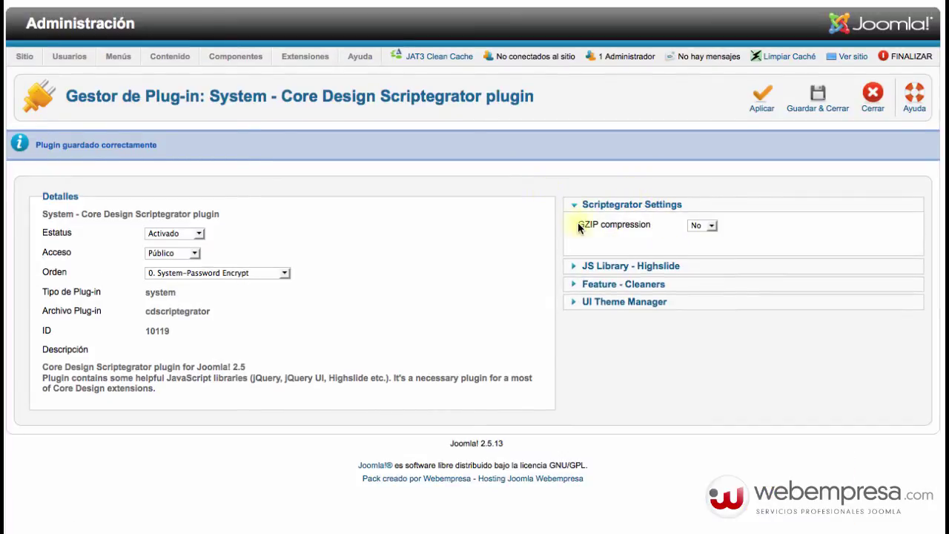
- Set the Rounded option in the plugin's JS Library - Highslide configuration to glossy-dark
click(646, 269)
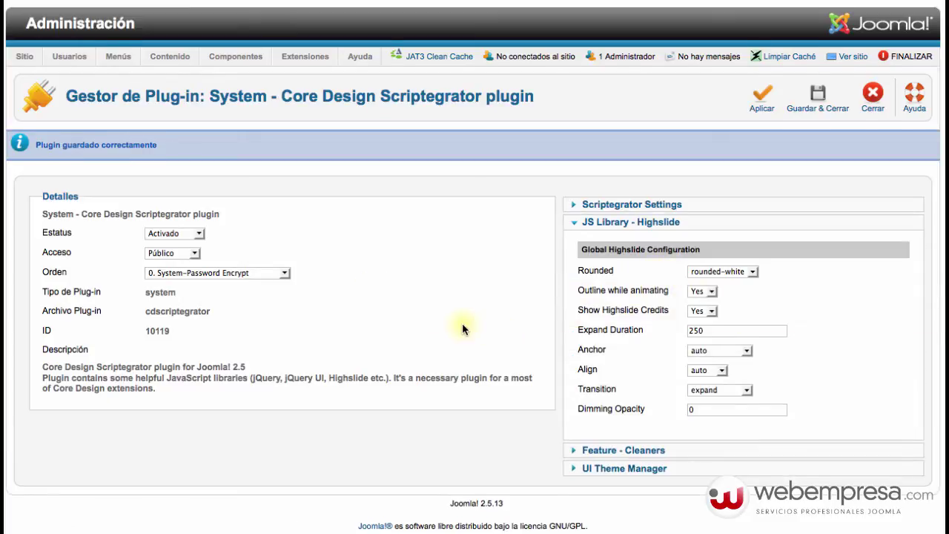
scroll(462, 326, down, 1)
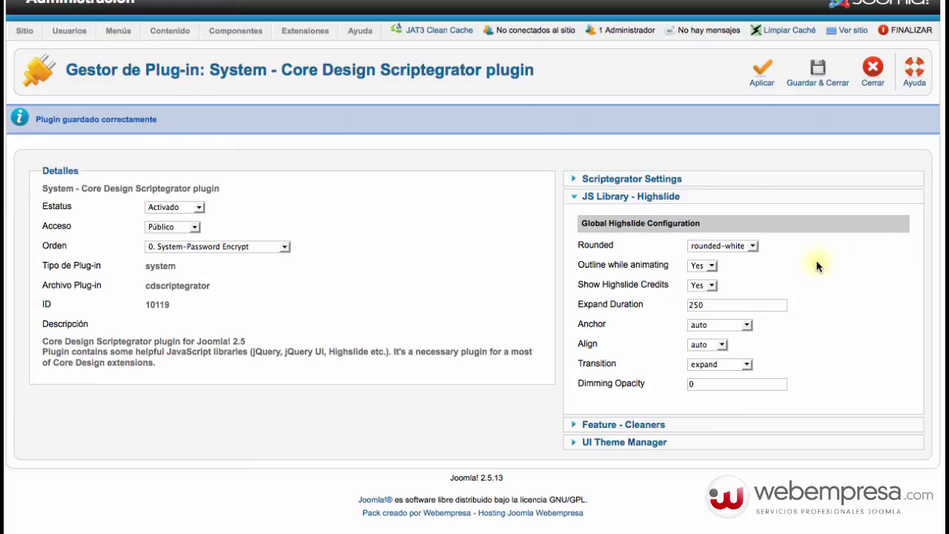
click(745, 247)
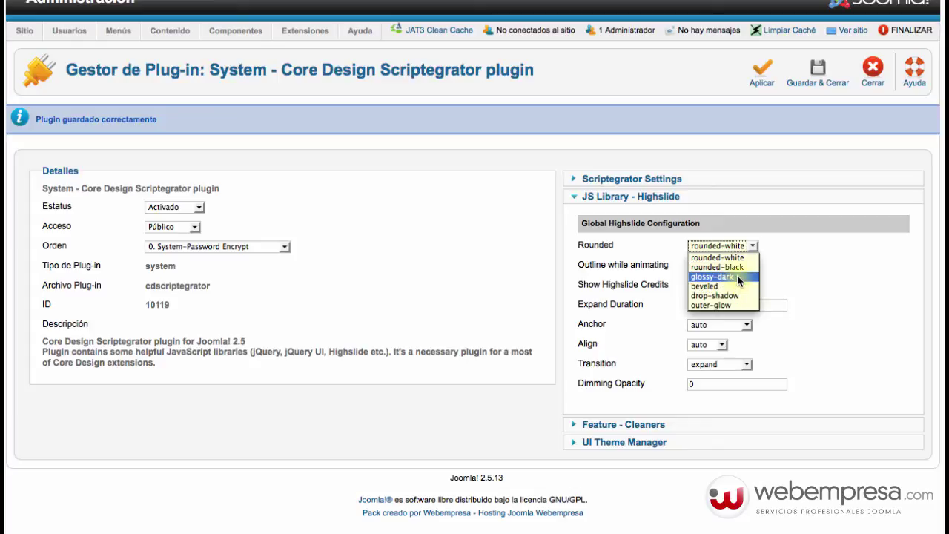
click(736, 276)
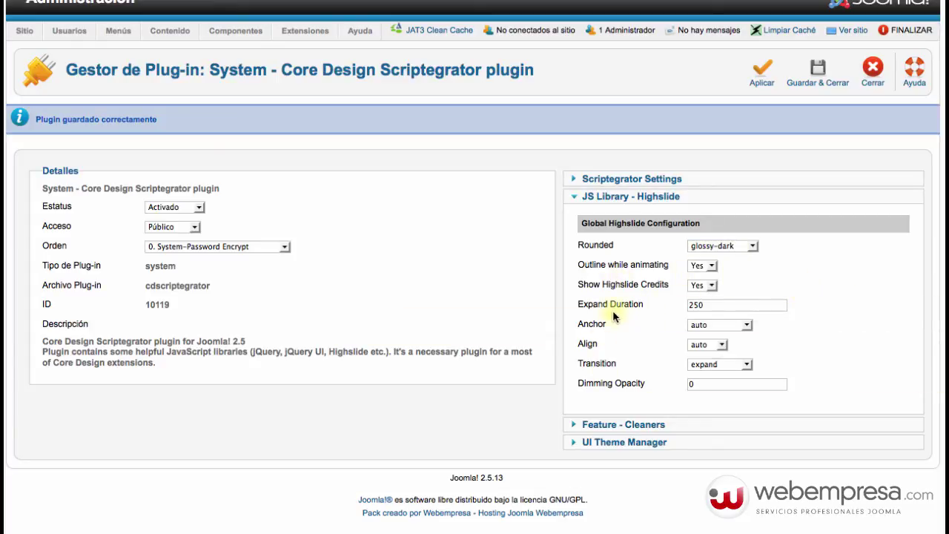
- Review the remaining Highslide options and their descriptions, including the Align choices, leaving Align on auto
mouse_move(626, 310)
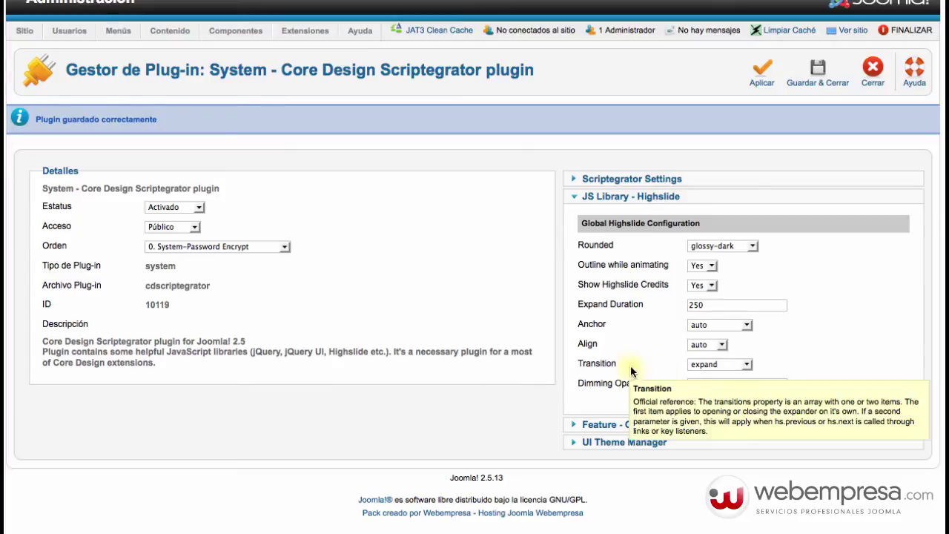
click(719, 346)
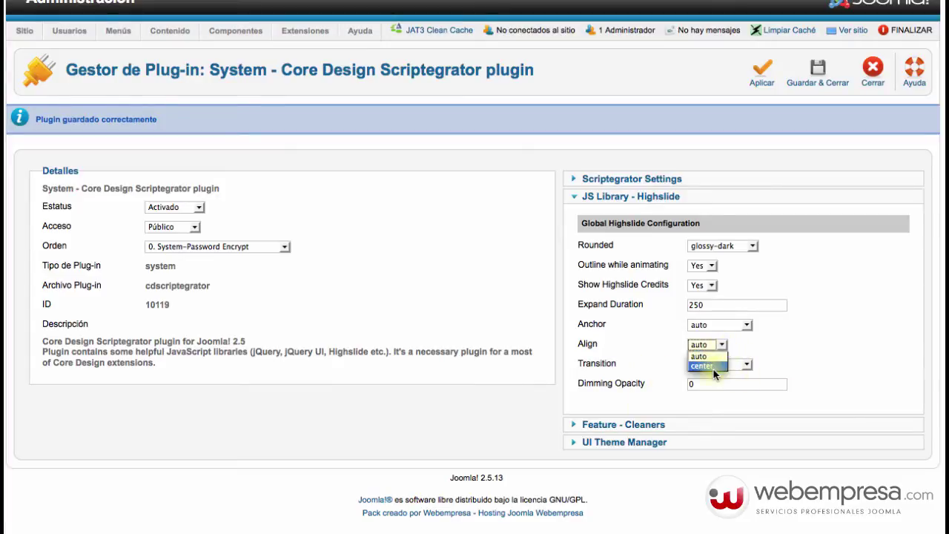
click(701, 356)
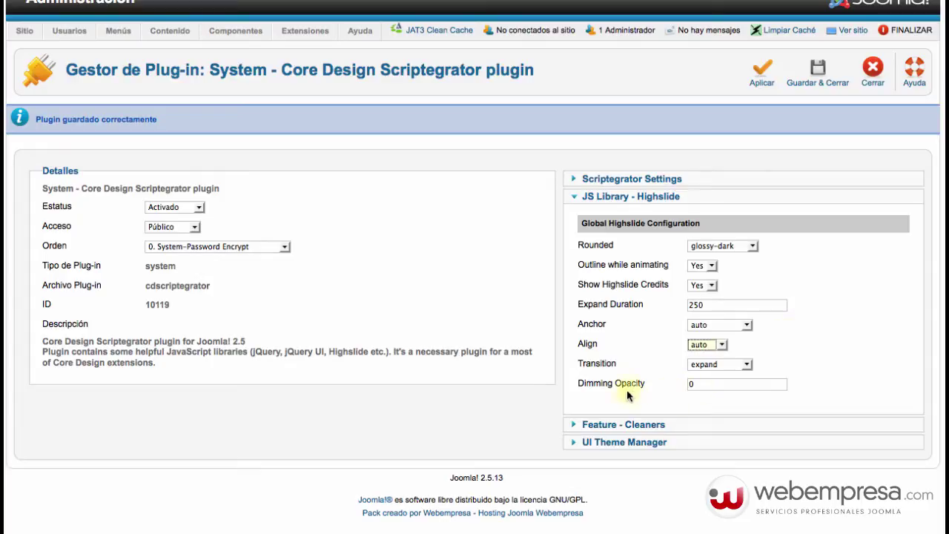
mouse_move(625, 385)
mouse_move(660, 347)
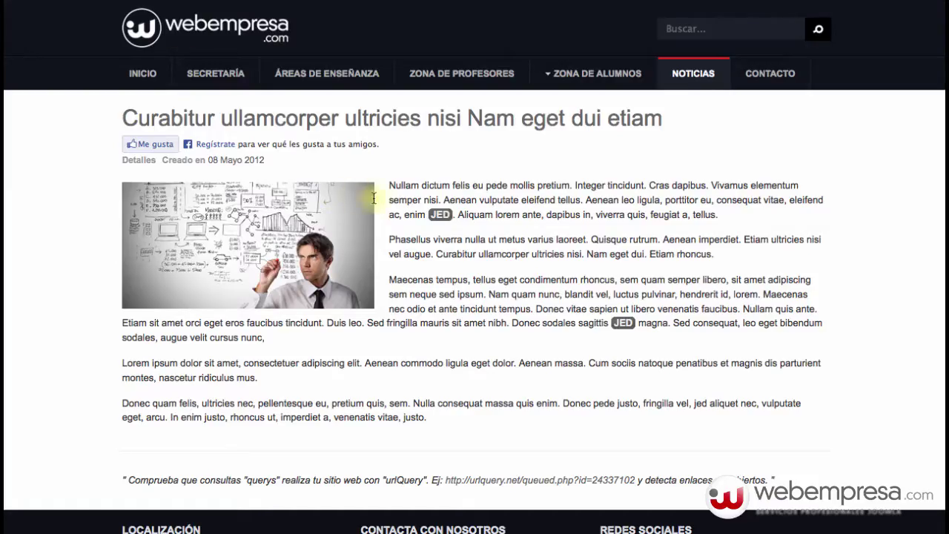
- Switch to the news article on the site and preview the tooltip of the first JED glossary term
mouse_move(440, 214)
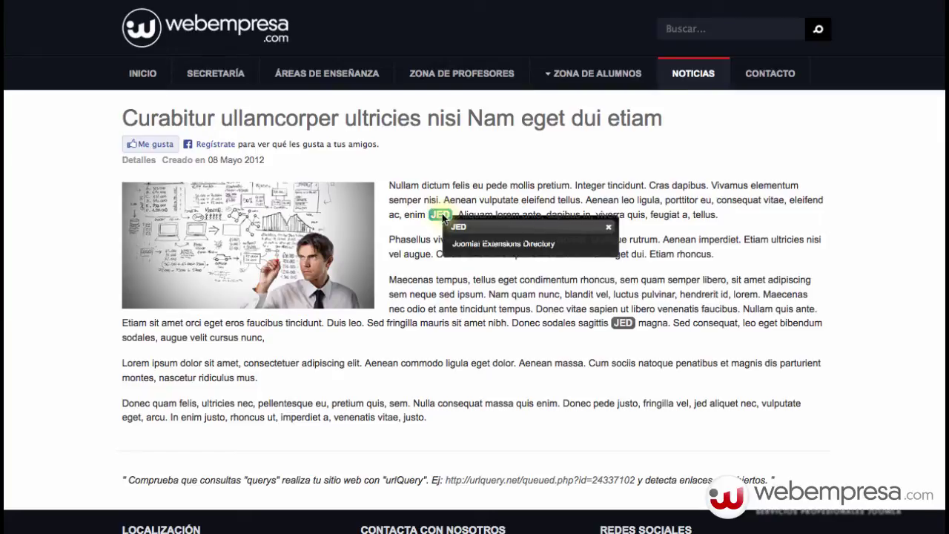
- Review the Scriptegrator plugin's Feature - Cleaners options and the themes in its UI Theme Manager showcase
mouse_move(617, 326)
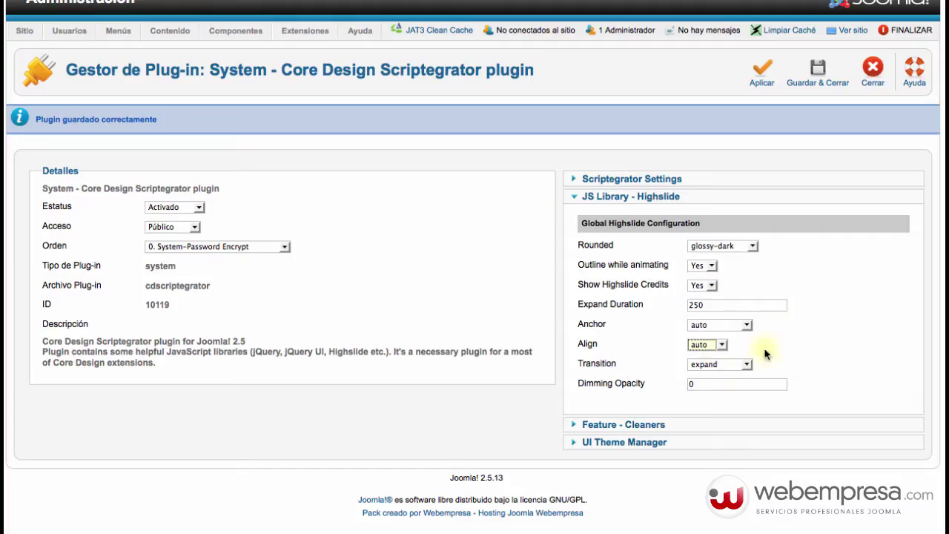
click(636, 424)
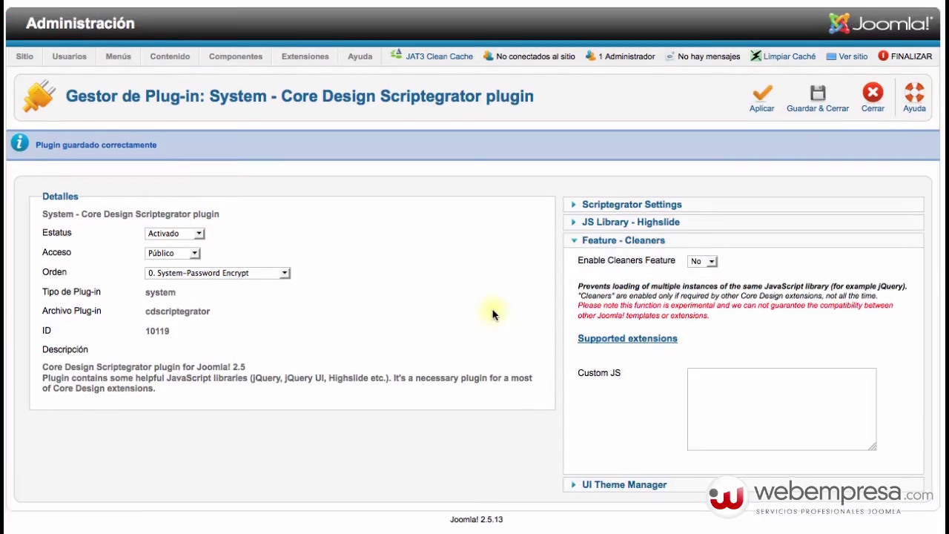
scroll(492, 315, down, 1)
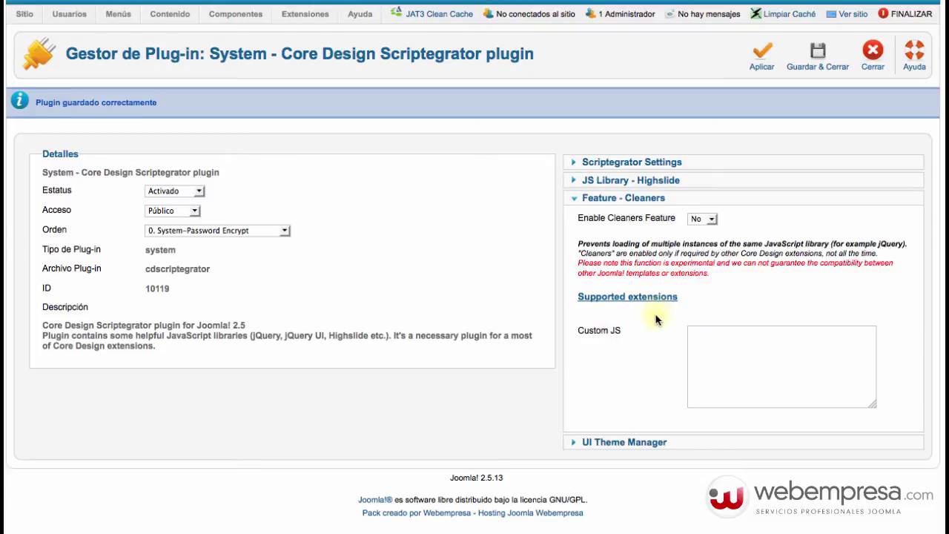
click(628, 443)
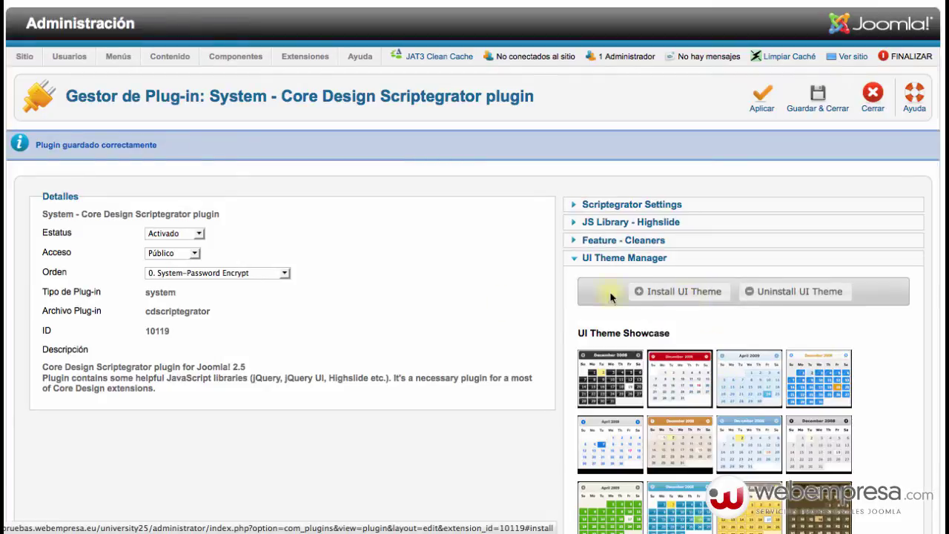
scroll(502, 305, down, 5)
scroll(638, 311, up, 3)
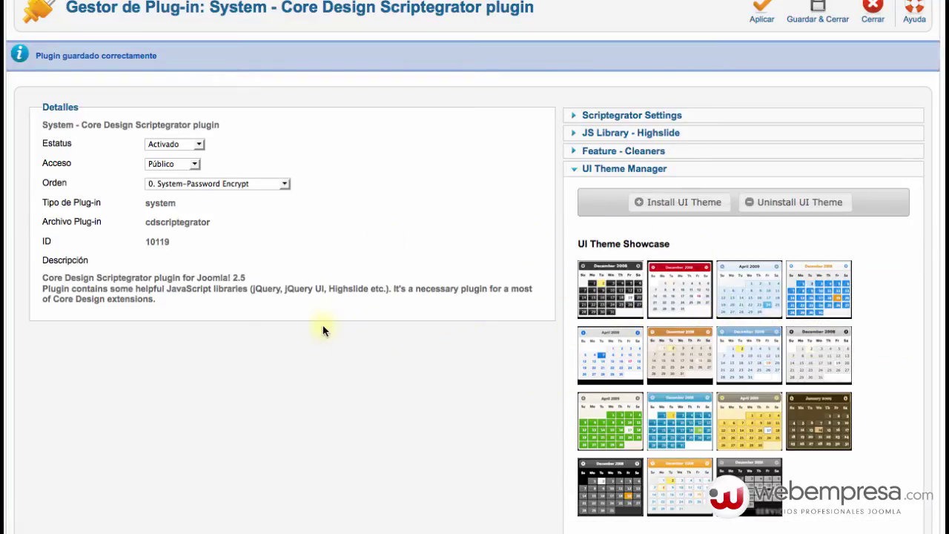
scroll(519, 282, up, 3)
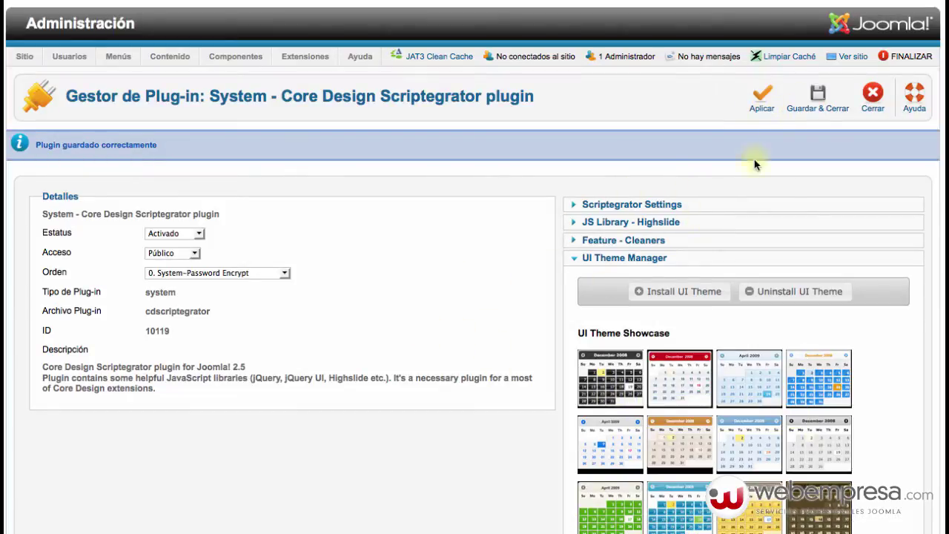
- Save and close the Scriptegrator plugin, then open the Content - Core Design Glossary plugin and set its Estatus to Activado
click(820, 108)
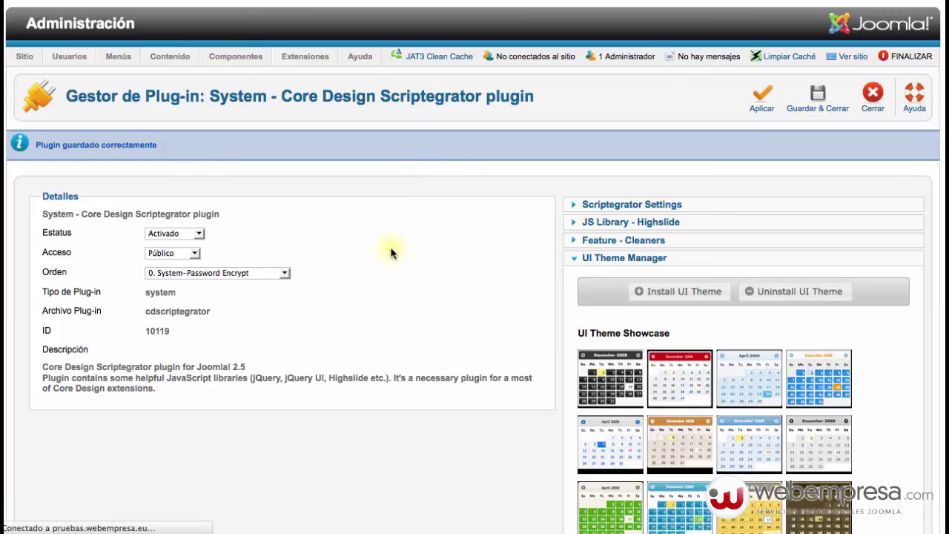
scroll(328, 303, down, 5)
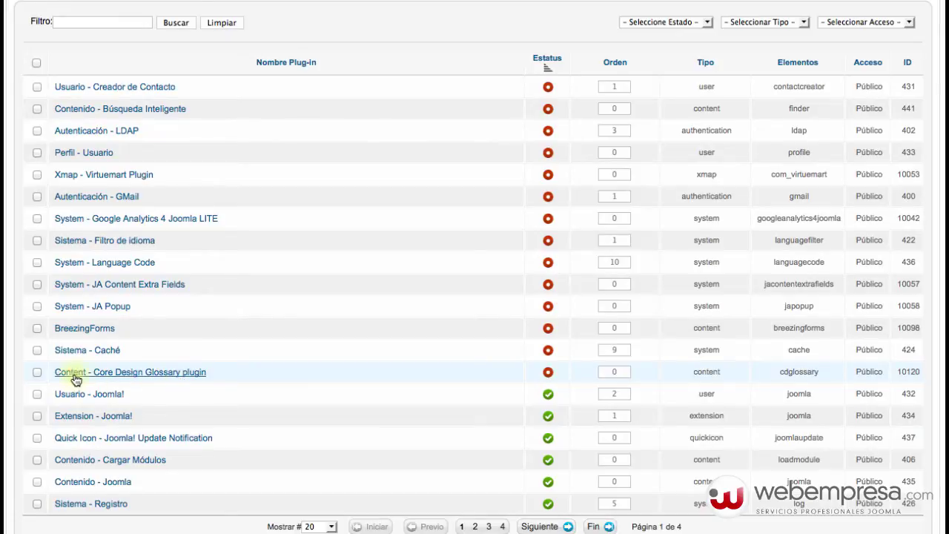
click(163, 379)
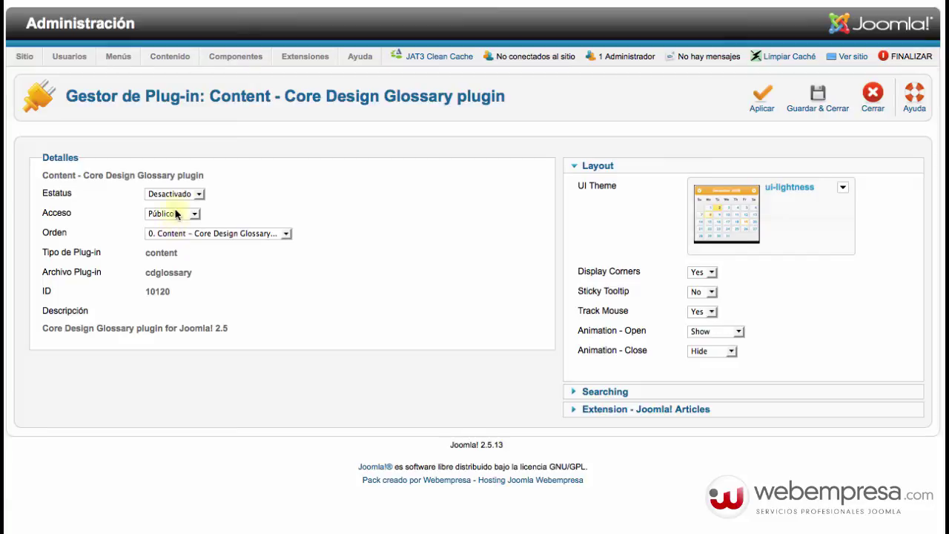
click(172, 193)
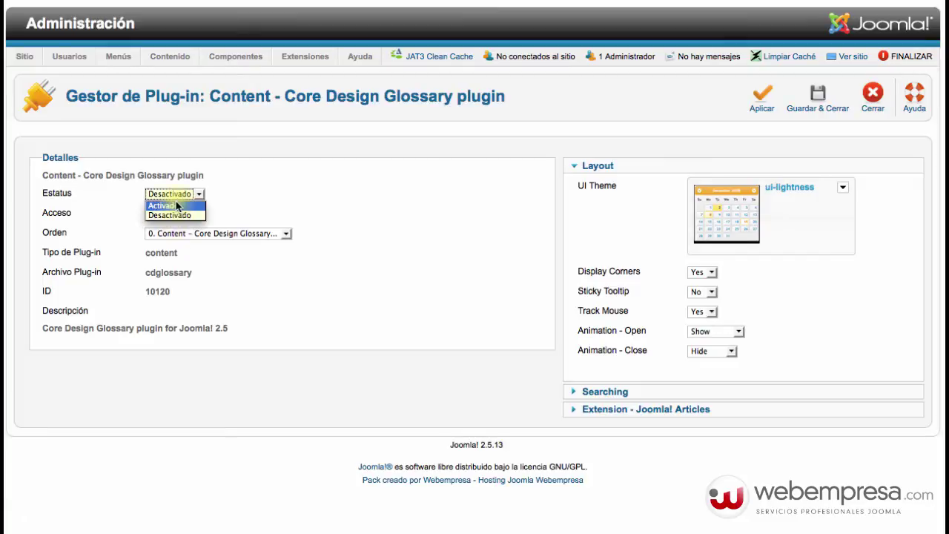
click(166, 206)
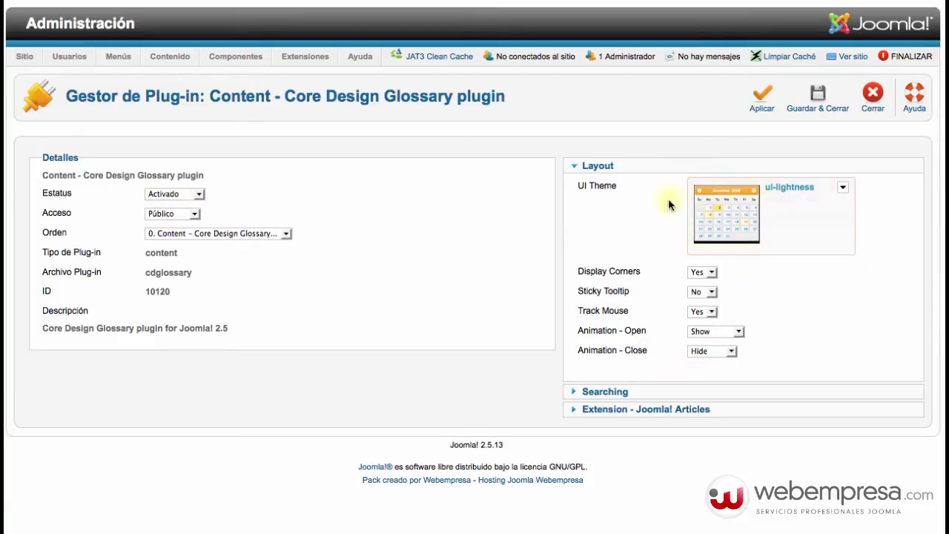
- Set the Glossary plugin's UI Theme to vader
click(842, 188)
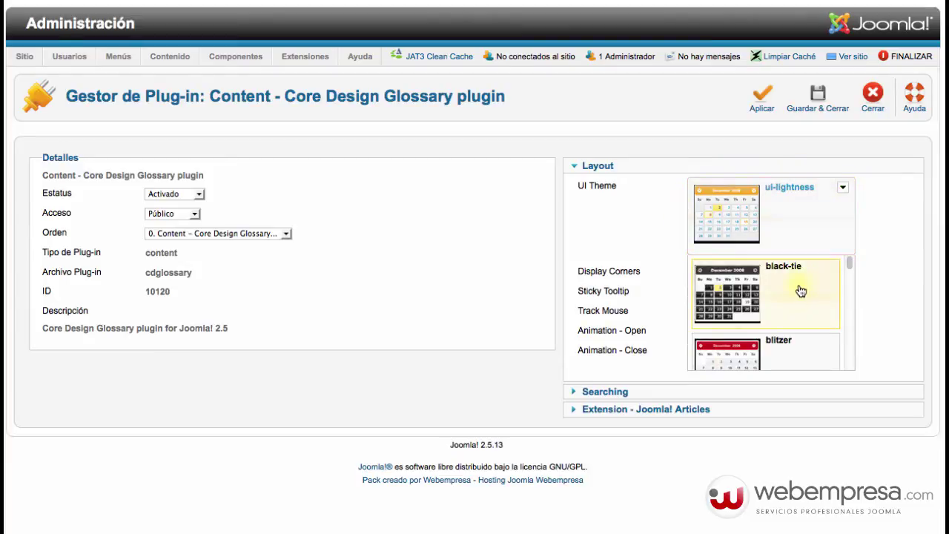
scroll(801, 291, down, 9)
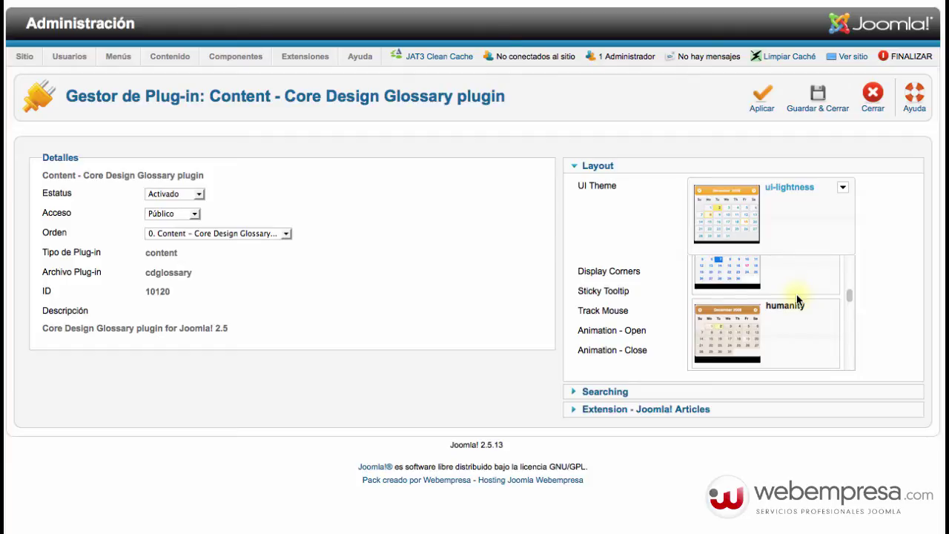
scroll(796, 294, down, 8)
scroll(798, 299, down, 5)
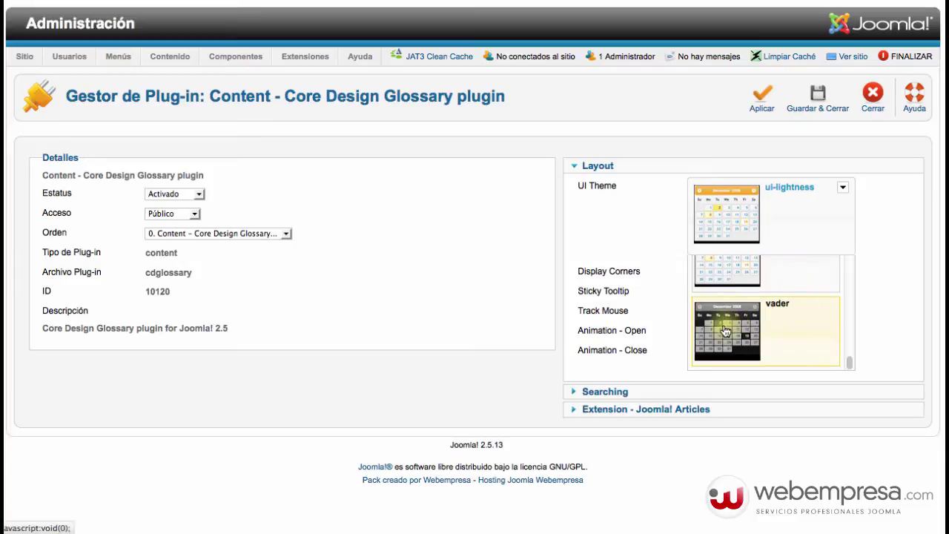
click(744, 330)
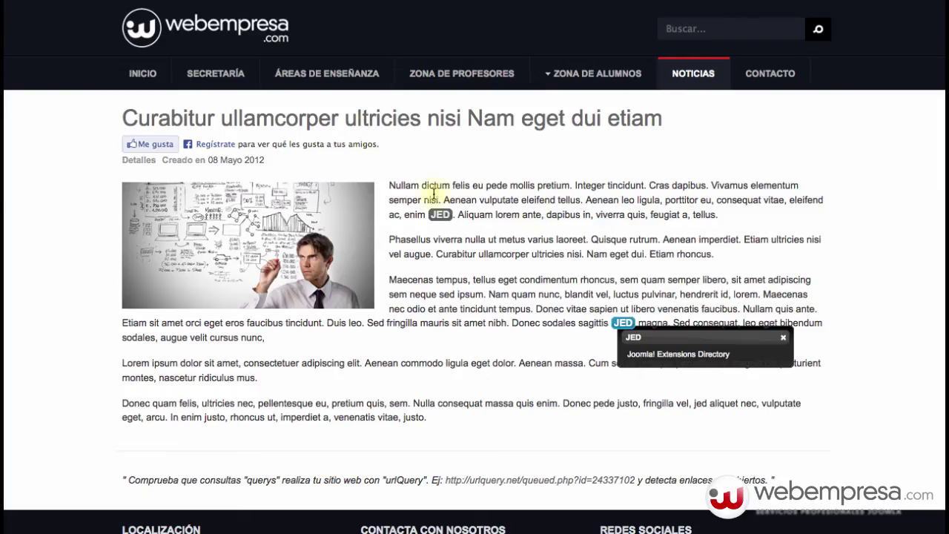
- Look over the news article and the home page on the public site from header to footer
scroll(393, 455, down, 3)
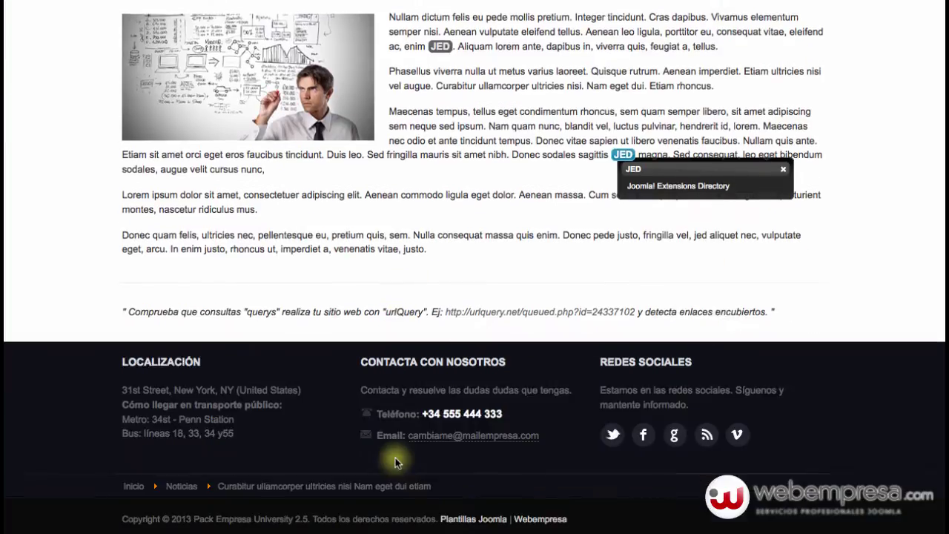
scroll(393, 455, up, 3)
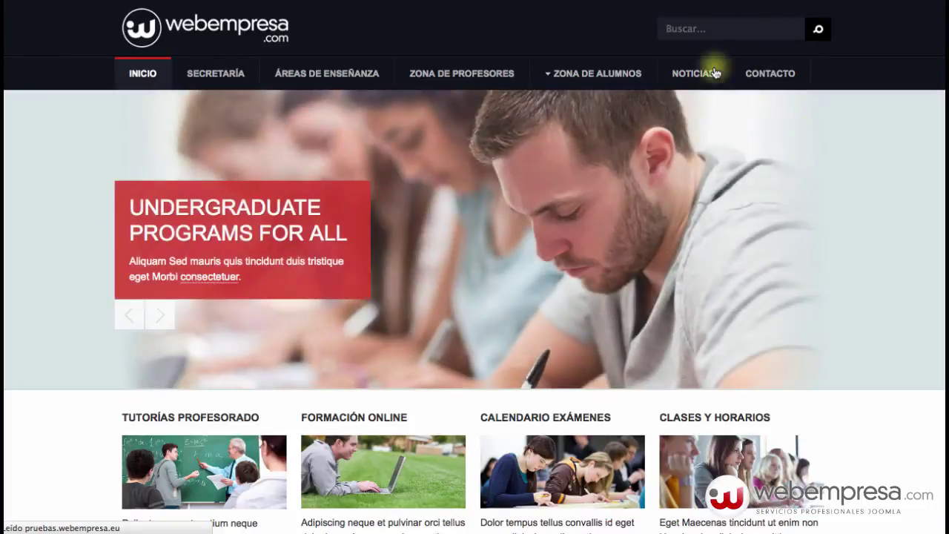
scroll(848, 167, down, 7)
scroll(850, 172, down, 5)
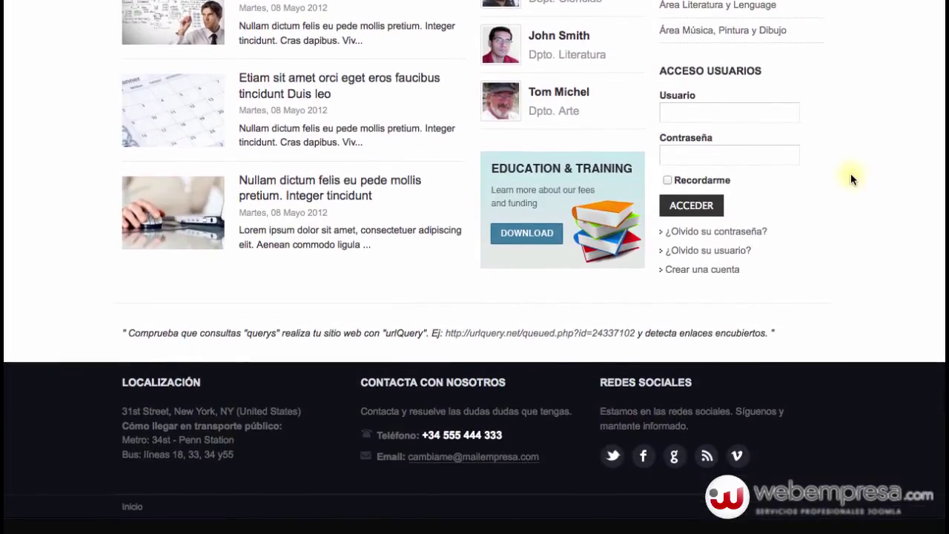
scroll(850, 173, up, 15)
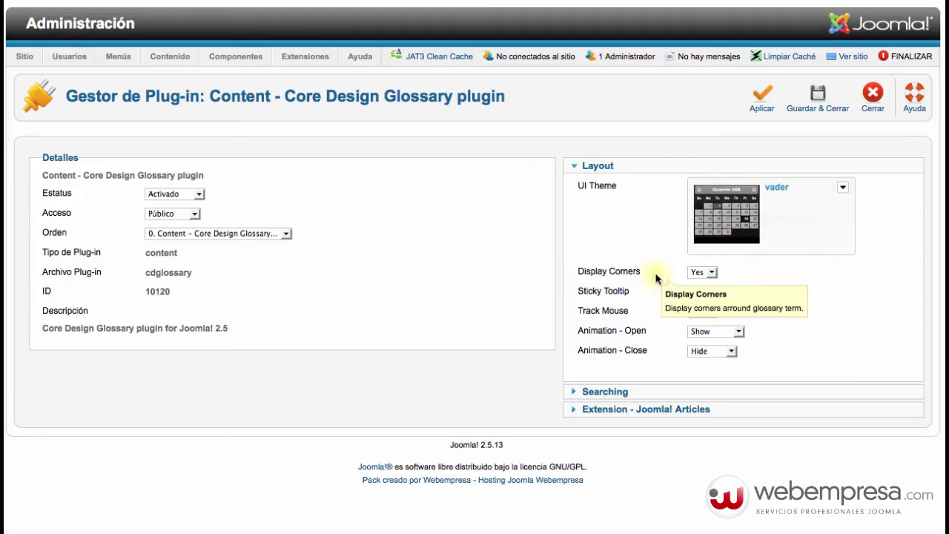
- In the Glossary plugin's layout options, keep Display Corners on Yes and set Sticky Tooltip to Yes, leaving Animation - Open on Show
click(694, 272)
click(696, 293)
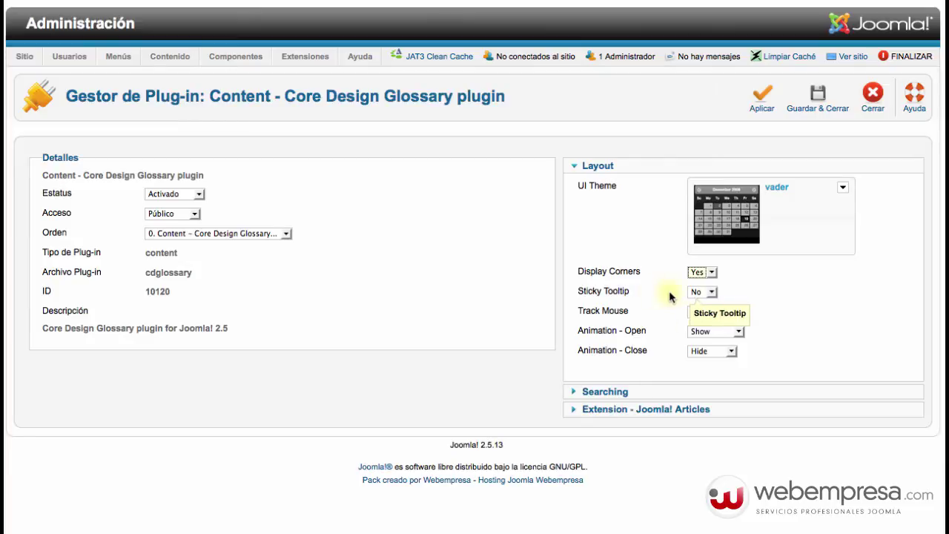
click(701, 292)
click(697, 314)
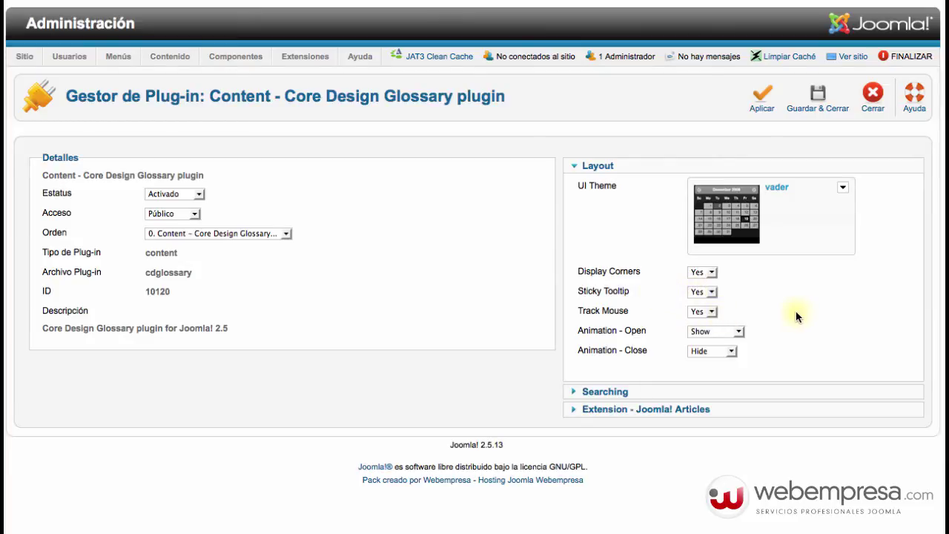
click(724, 332)
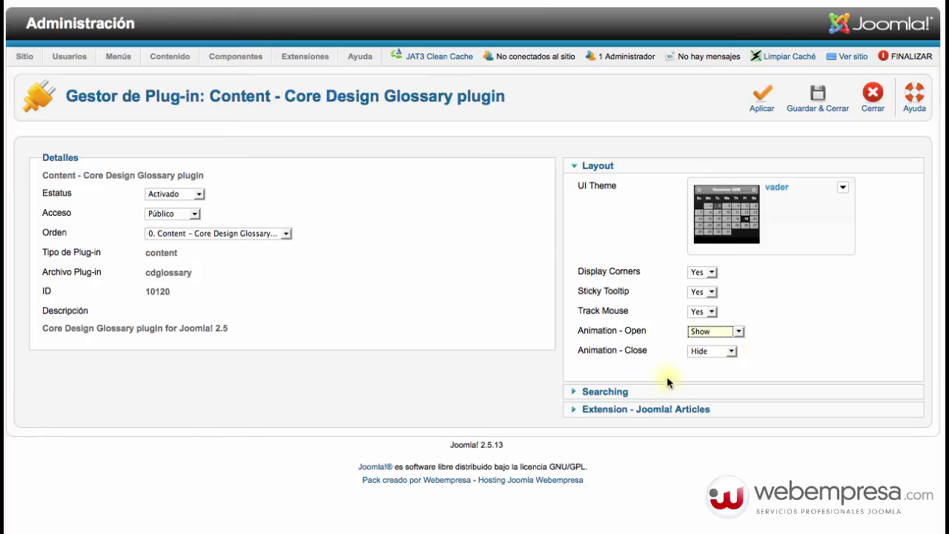
- Set the Glossary plugin's Case Sensitive search option to Yes and its Glossary terms category to Glosario, and save and close it
click(626, 391)
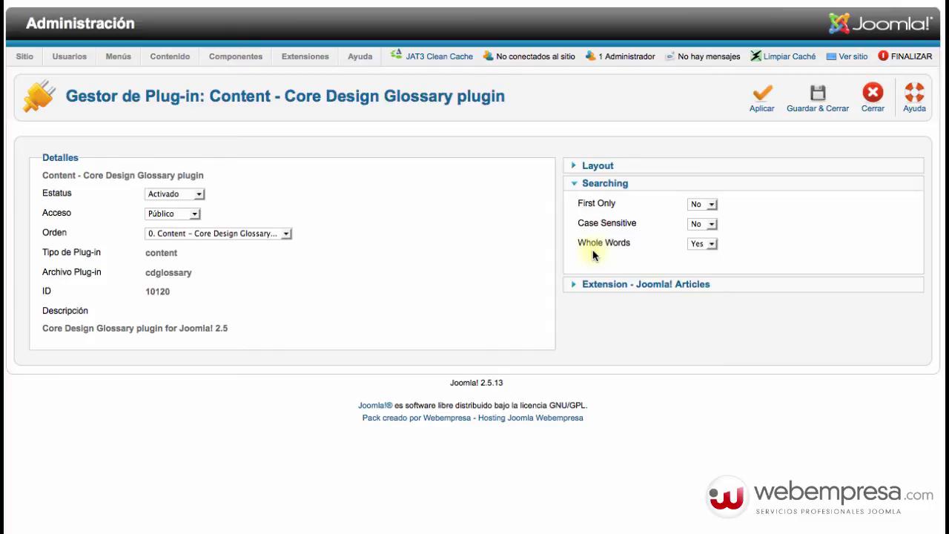
click(702, 224)
click(703, 244)
click(745, 237)
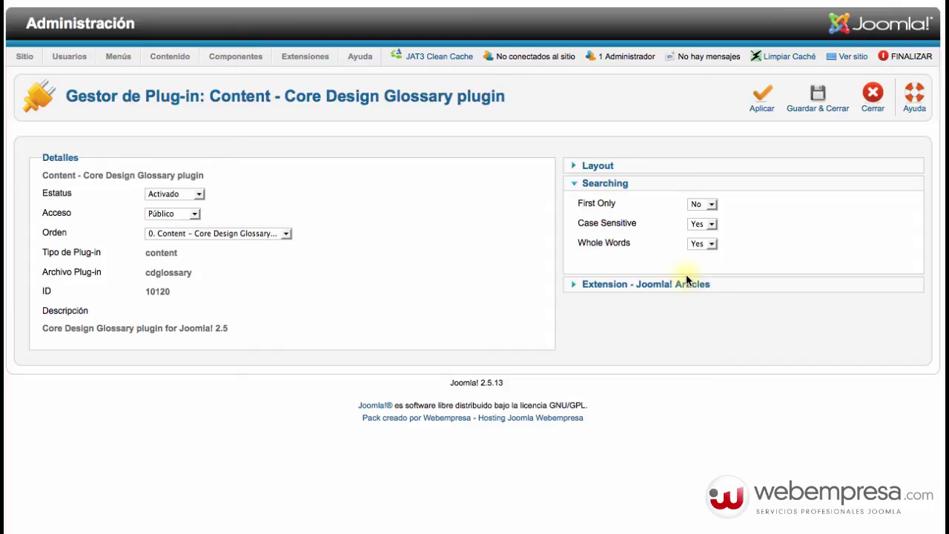
click(645, 286)
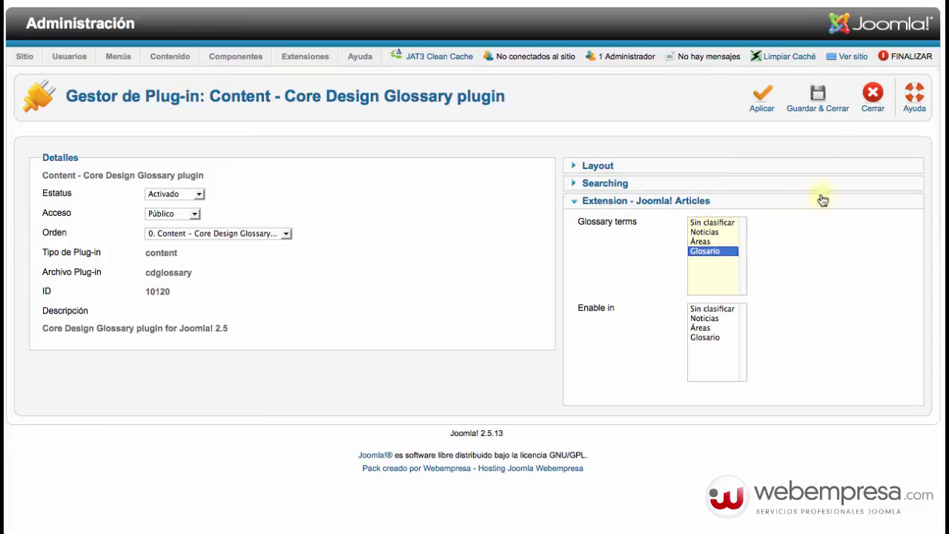
click(819, 103)
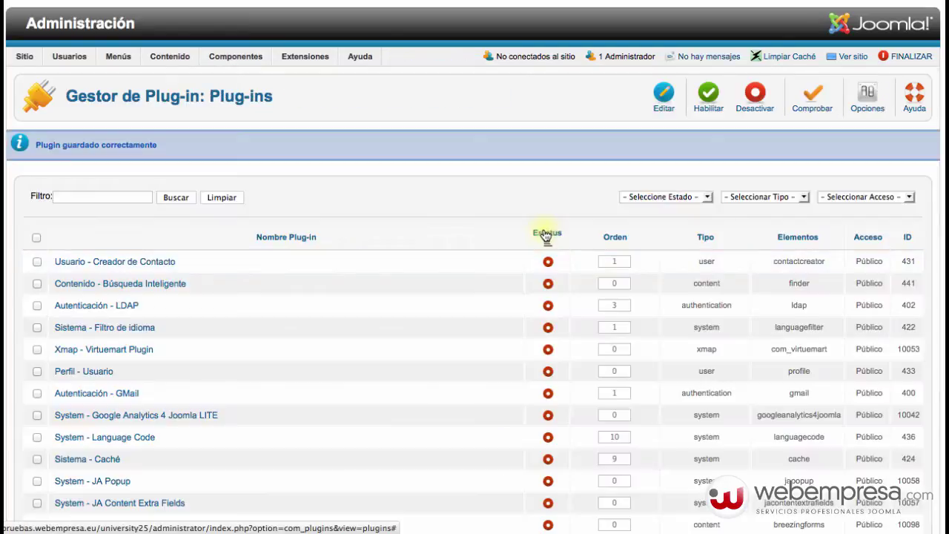
- Open the article manager and filter the article list by the Glosario category
mouse_move(186, 59)
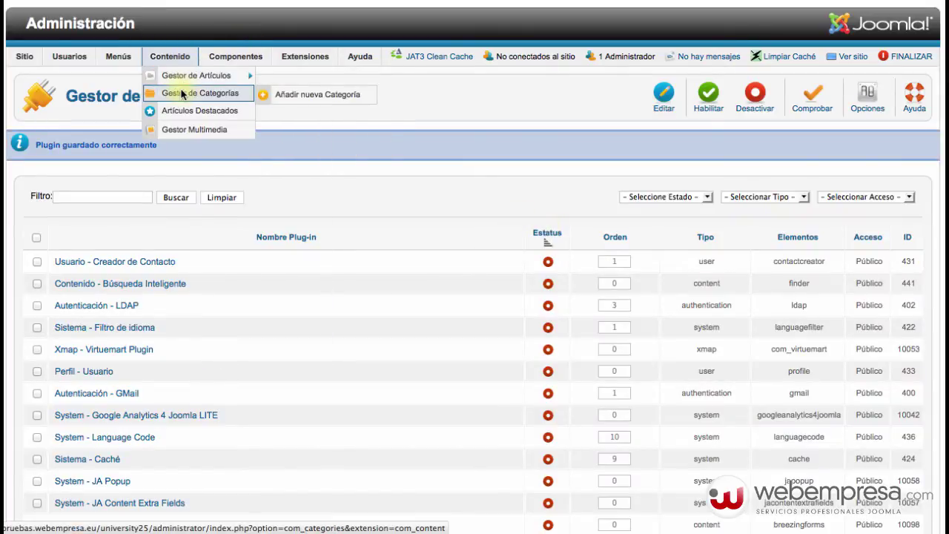
click(183, 94)
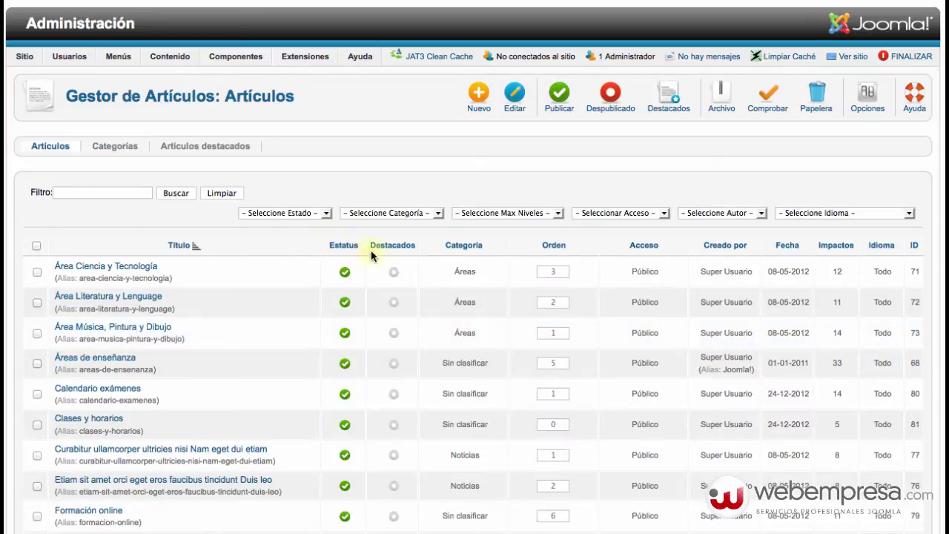
click(374, 215)
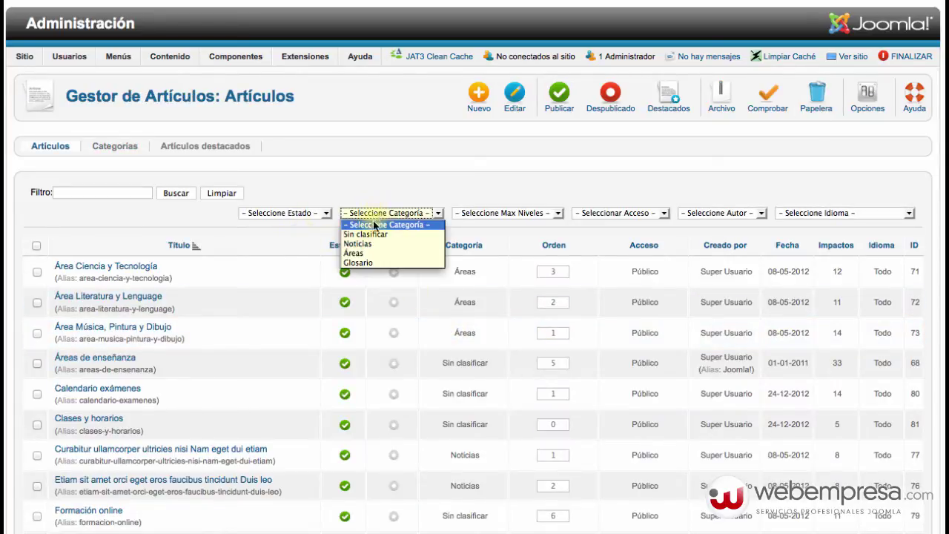
click(363, 264)
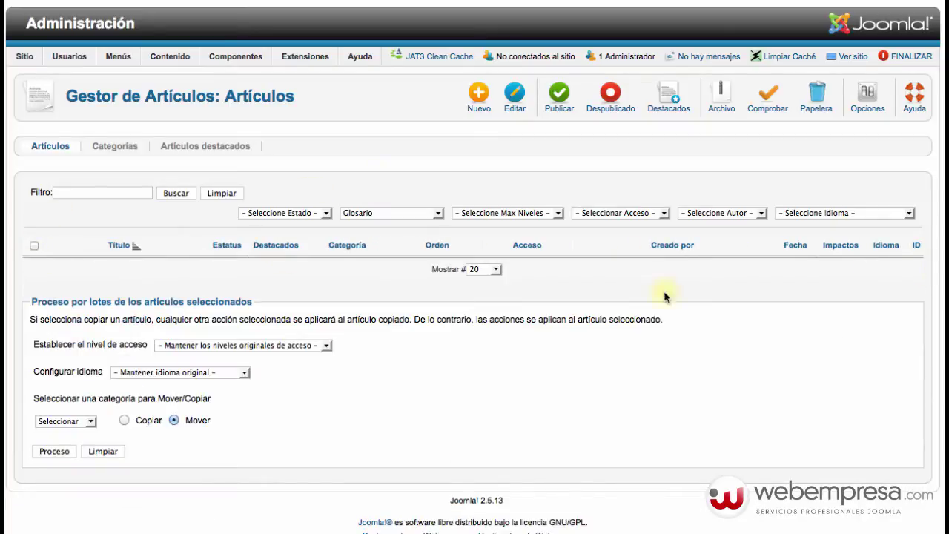
click(359, 214)
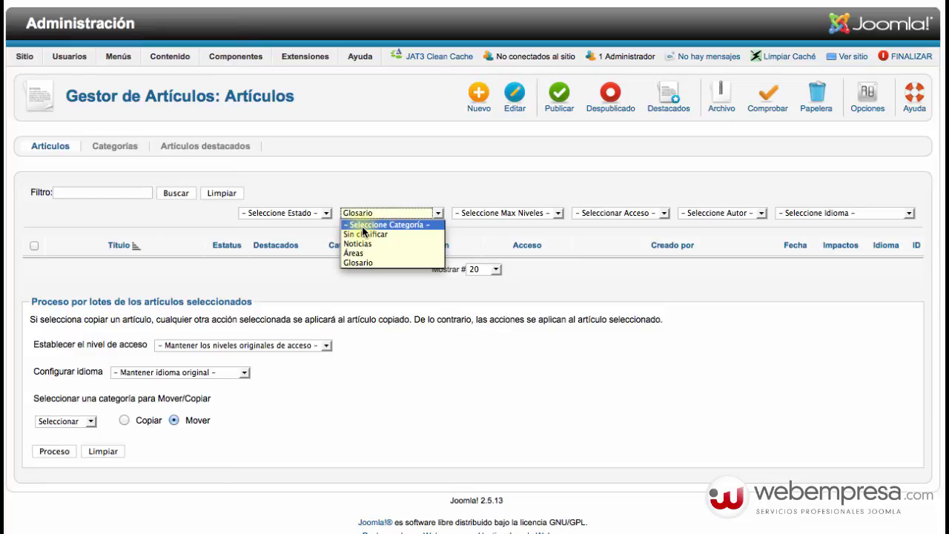
click(358, 262)
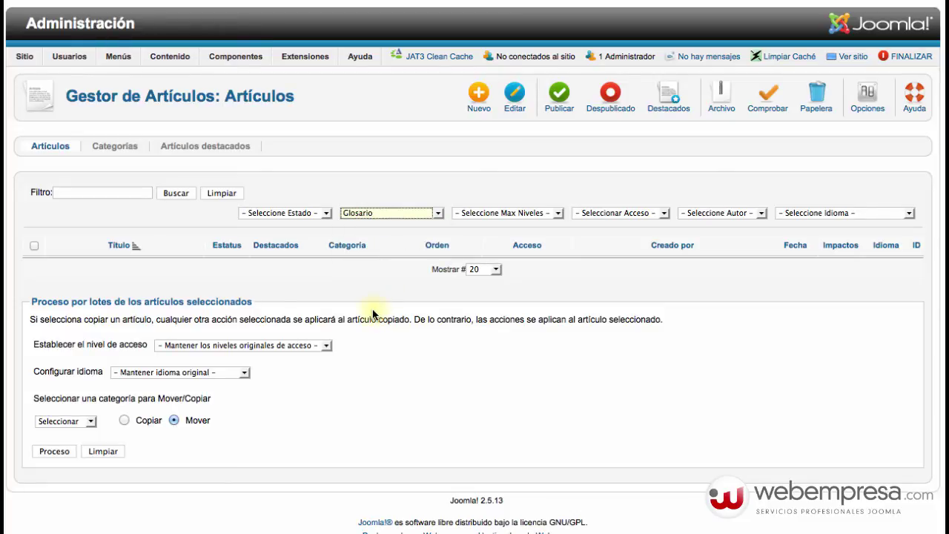
- Clear the category filter and look through the full list of articles
click(350, 213)
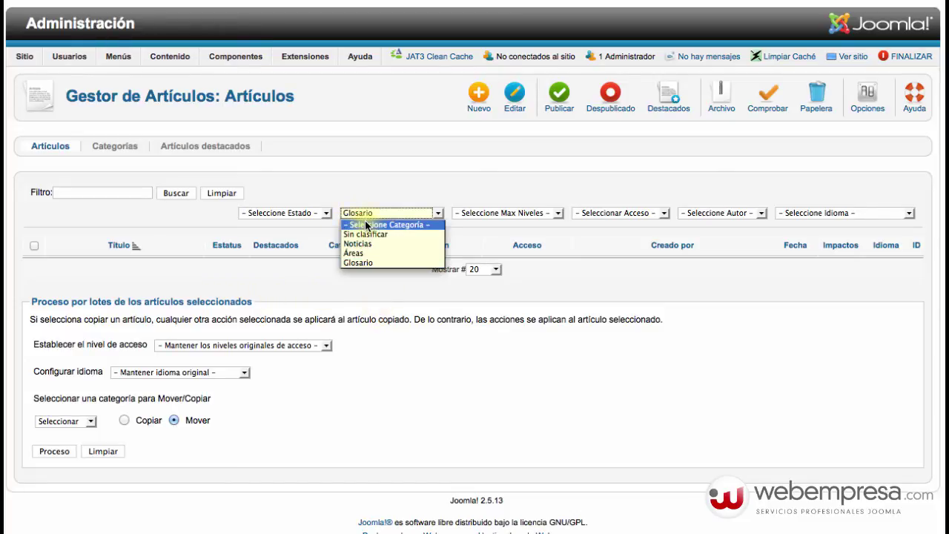
click(354, 220)
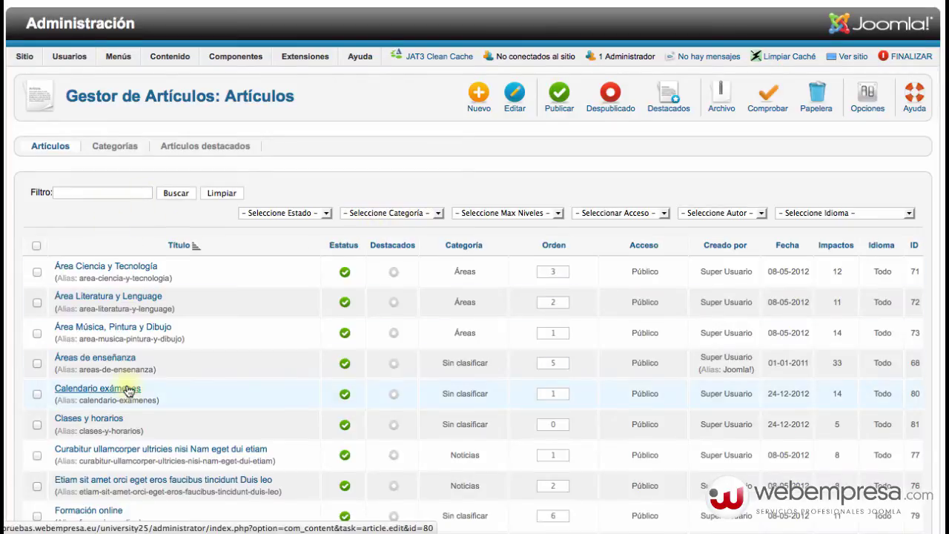
scroll(126, 388, down, 5)
scroll(127, 388, up, 10)
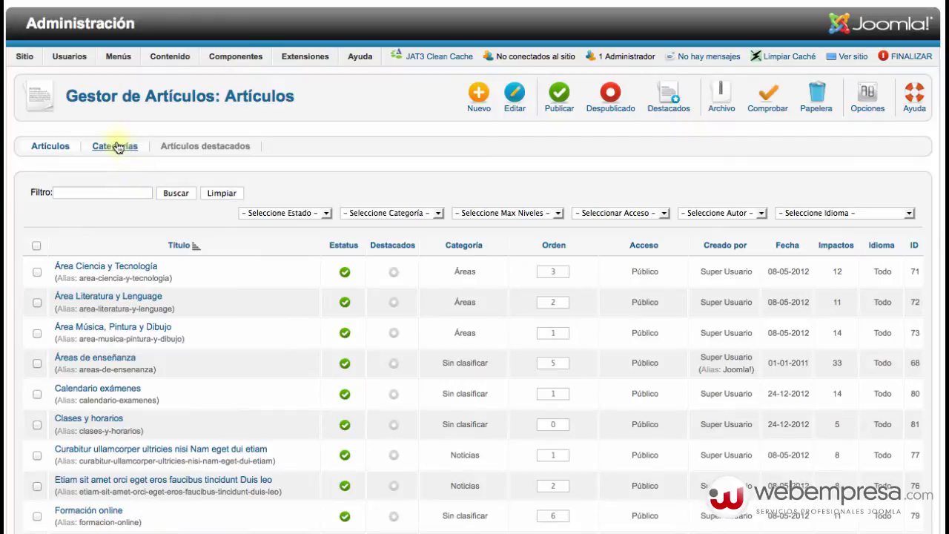
- Check the list of article categories, and open the Core Design Glossary plugin for editing by filtering the plugin manager with "glos"
click(121, 149)
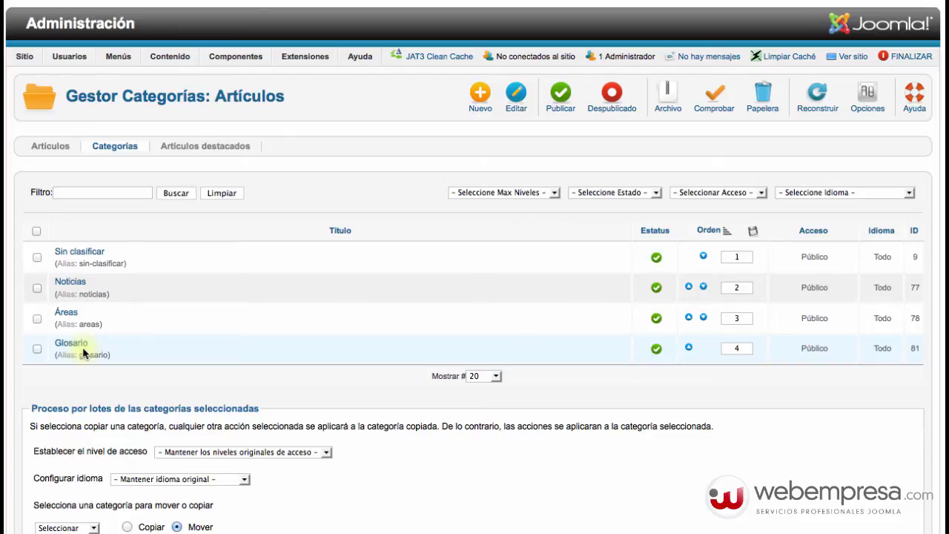
scroll(167, 228, down, 1)
mouse_move(317, 65)
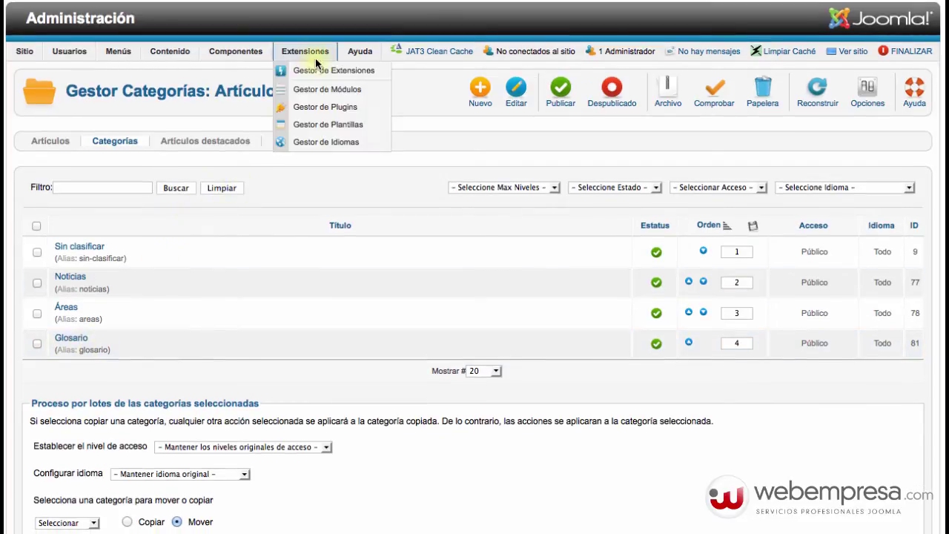
click(338, 109)
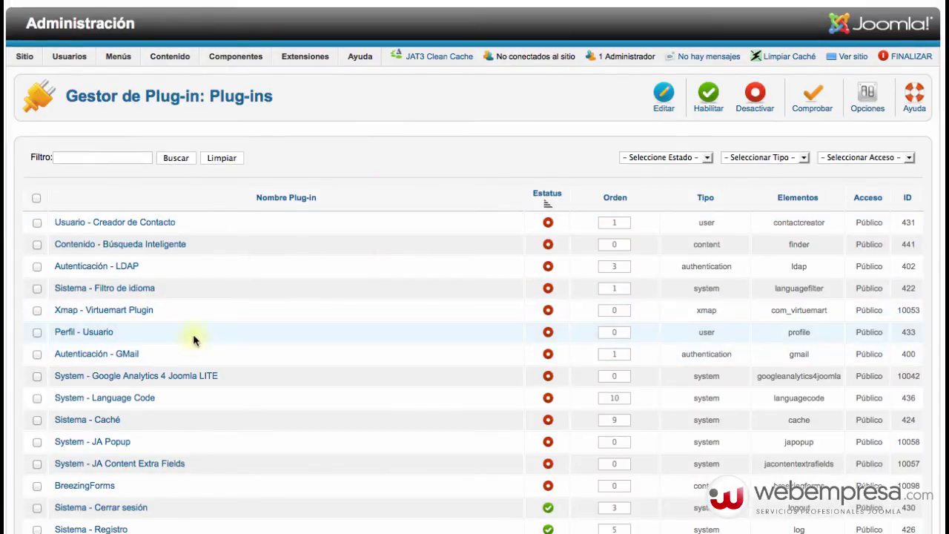
click(120, 157)
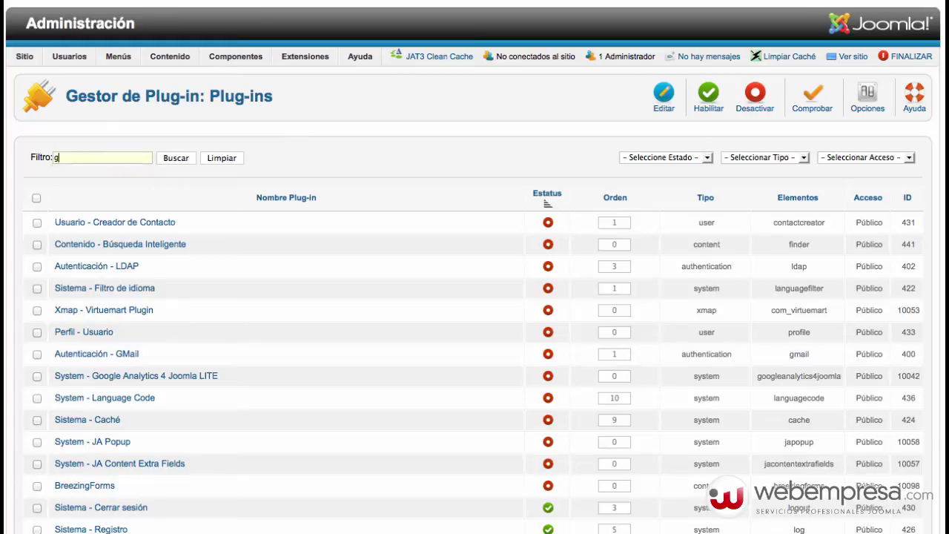
text(glos)
key(Return)
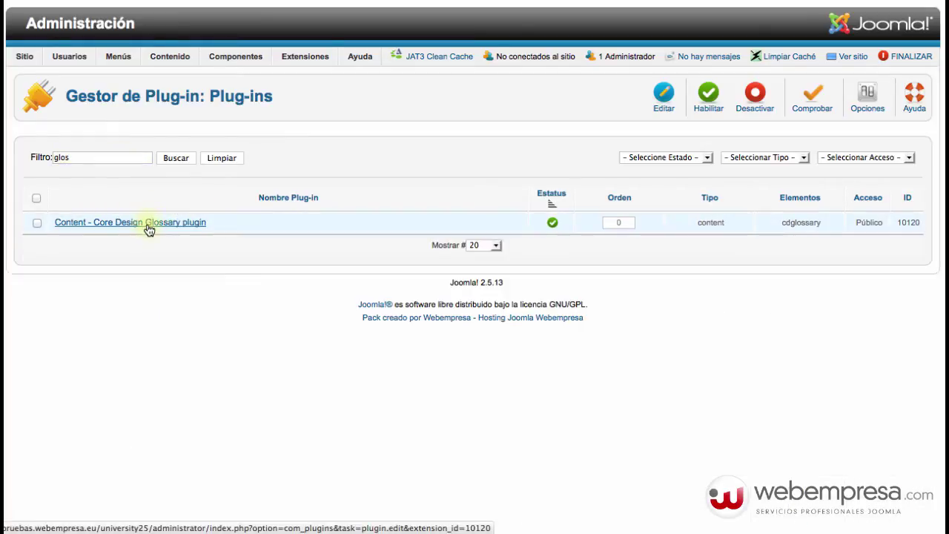
click(152, 222)
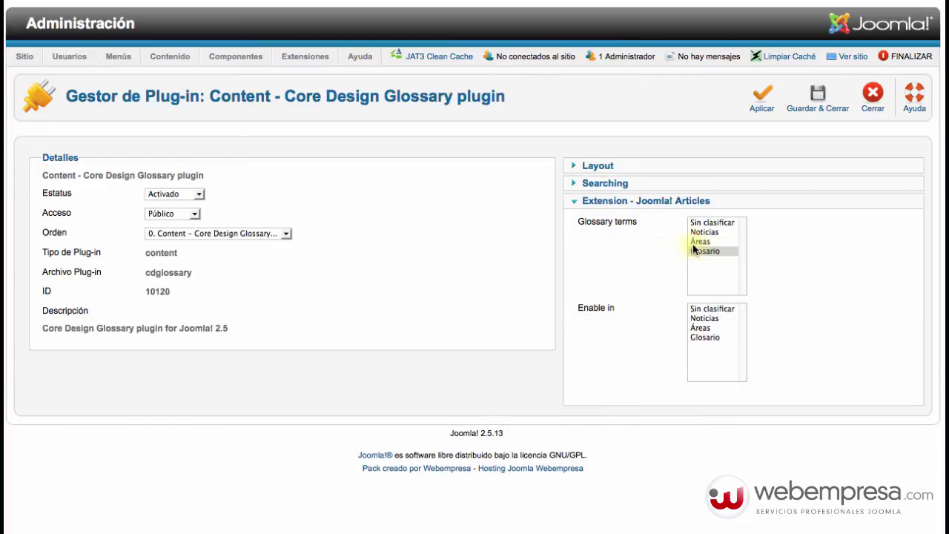
- With Glosario as the Glossary terms category, enable the plugin in Sin clasificar, Noticias and Áreas, and save and close it
click(714, 252)
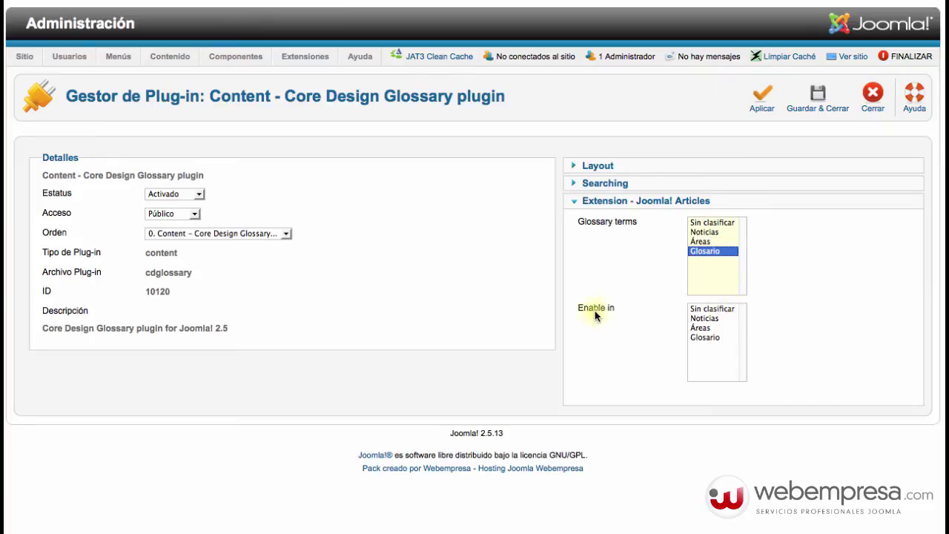
click(724, 308)
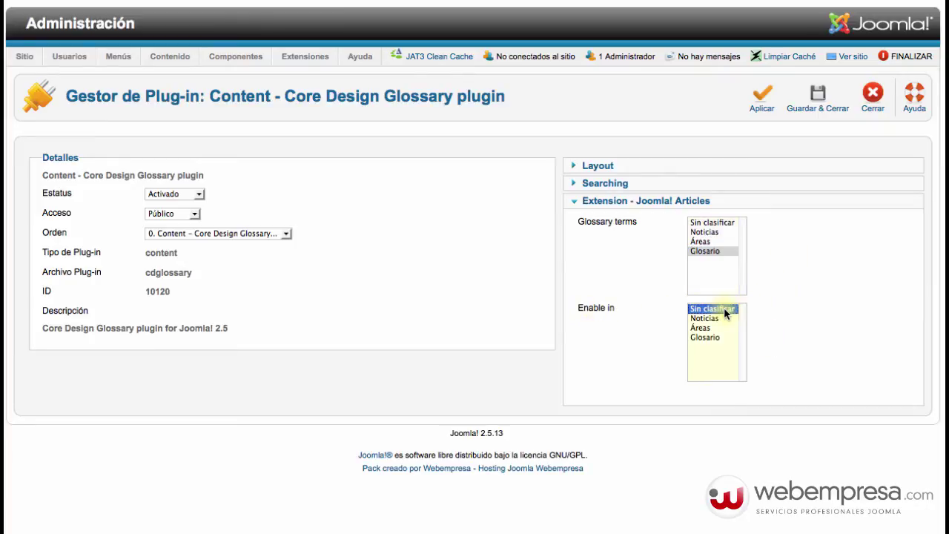
super+click(718, 318)
super+click(717, 328)
click(716, 327)
shift+click(719, 311)
super+click(704, 318)
super+click(716, 328)
click(719, 312)
drag(719, 316, 716, 329)
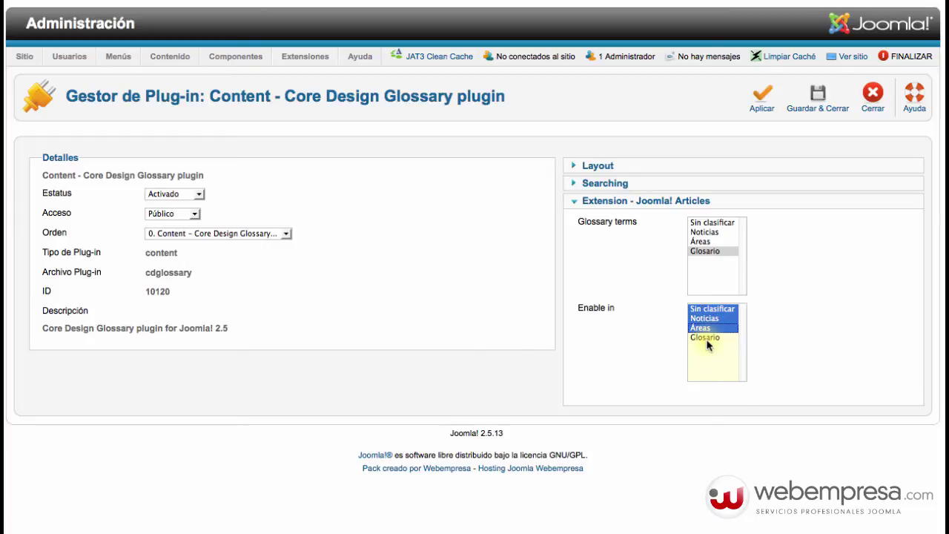
click(816, 100)
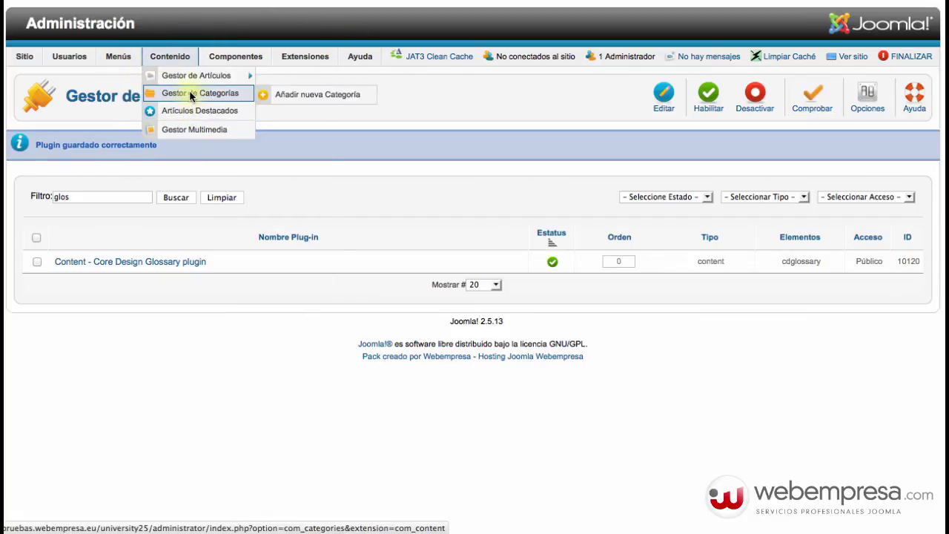
- Look over the article categories and the article list, and filter the articles by the Glosario category
click(191, 94)
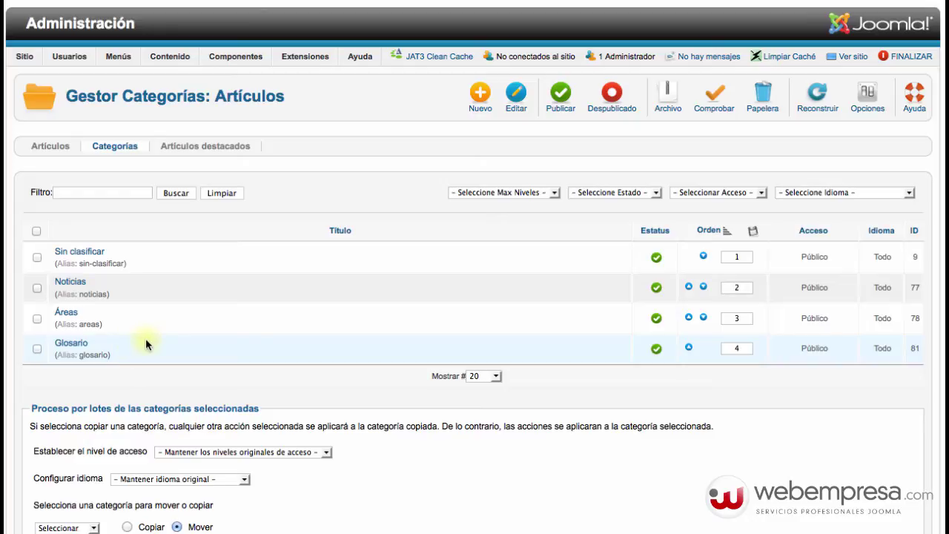
click(34, 150)
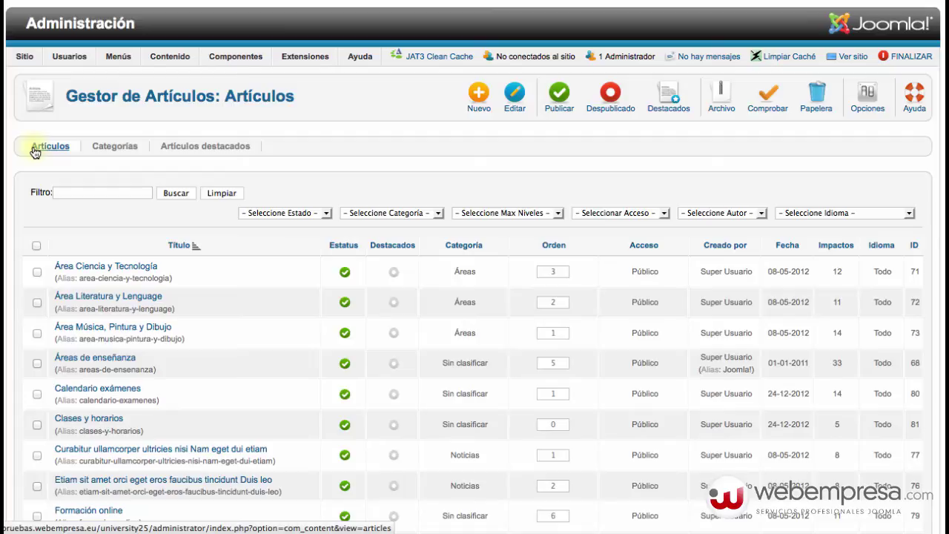
scroll(145, 339, down, 10)
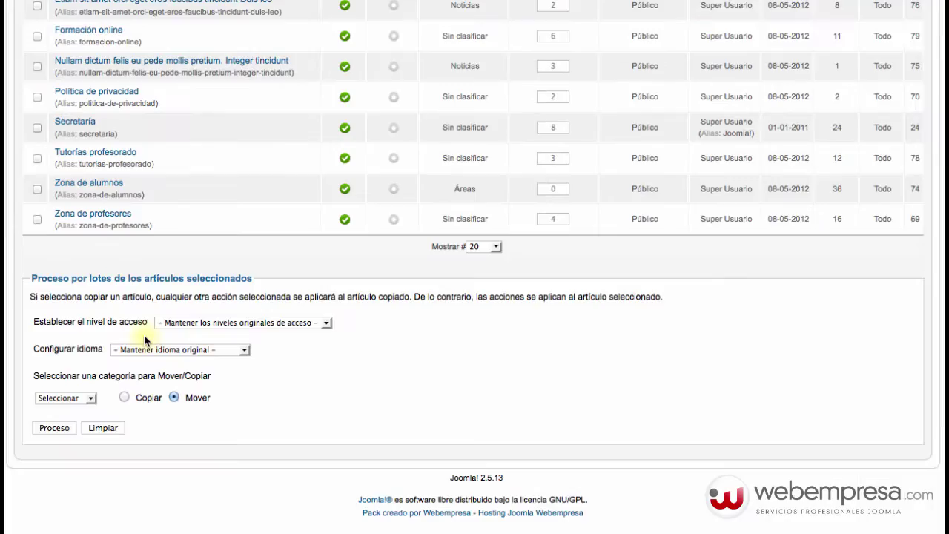
scroll(143, 334, up, 10)
click(384, 214)
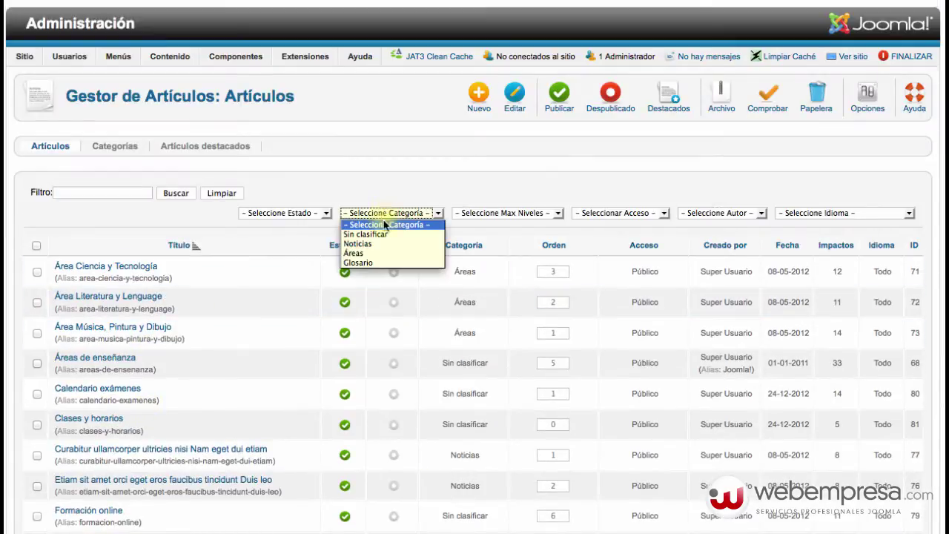
click(359, 262)
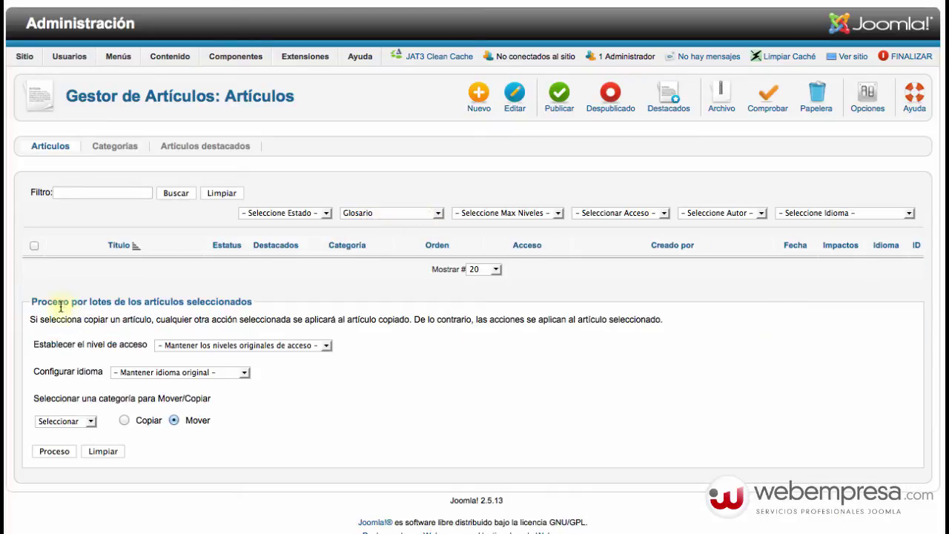
- Consult the JED entry in gedit's Codigos articulos file, and start a Glosario article titled JED with the text "Joomla! Extensions Directory"
click(473, 532)
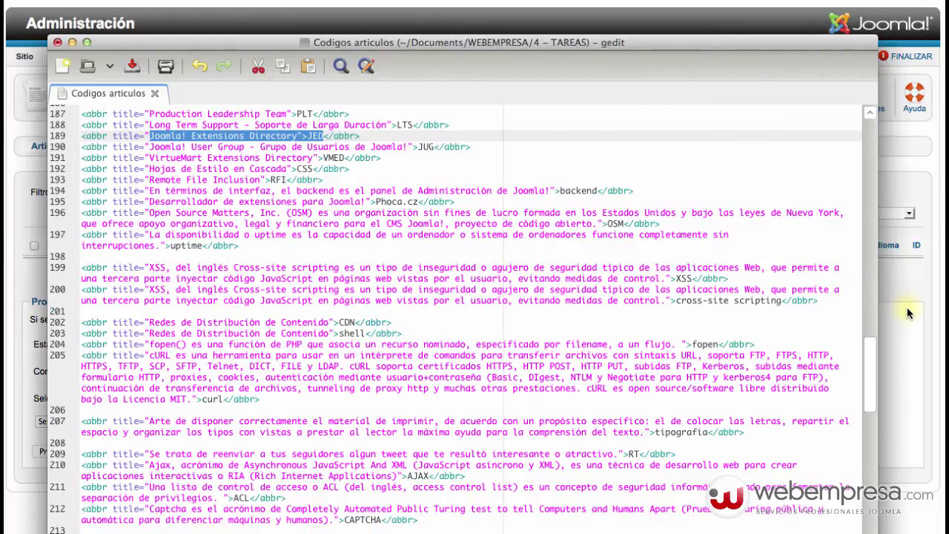
drag(615, 42, 948, 59)
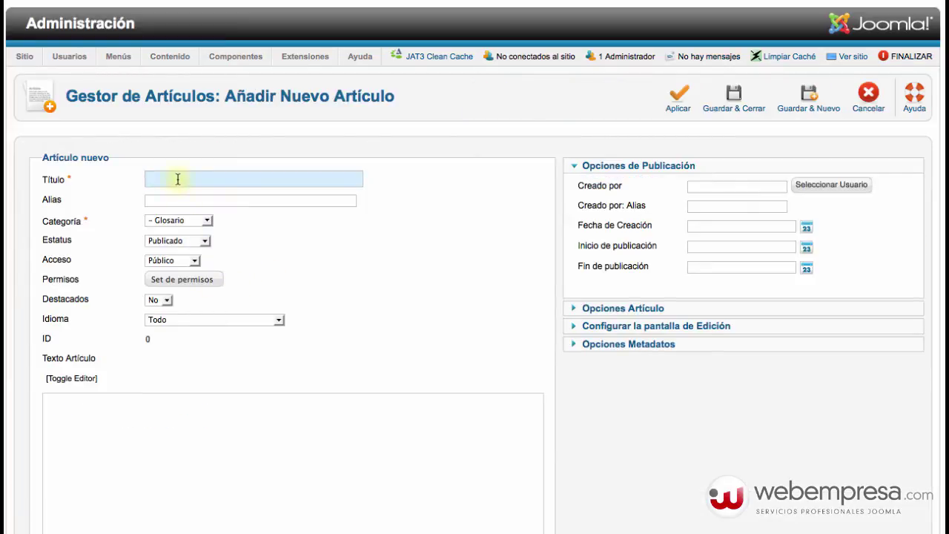
text(JED)
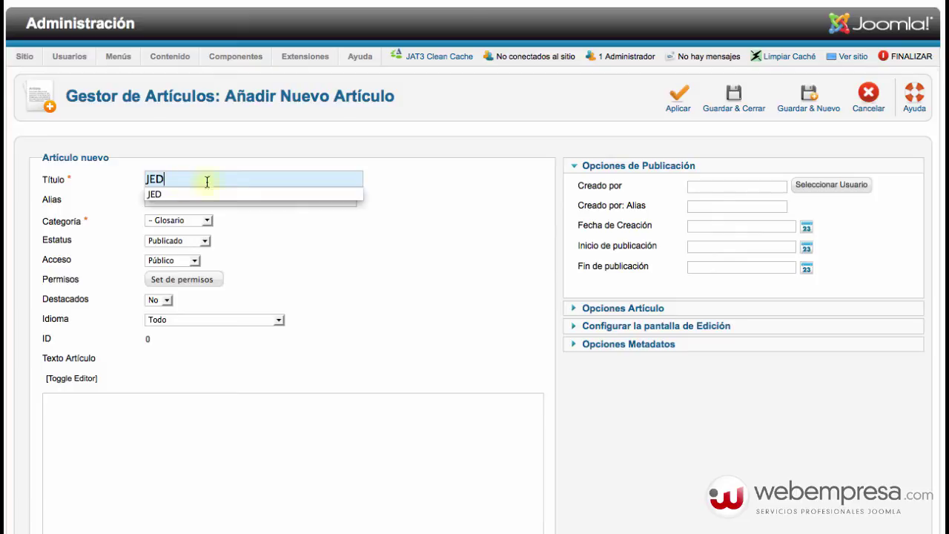
key(Escape)
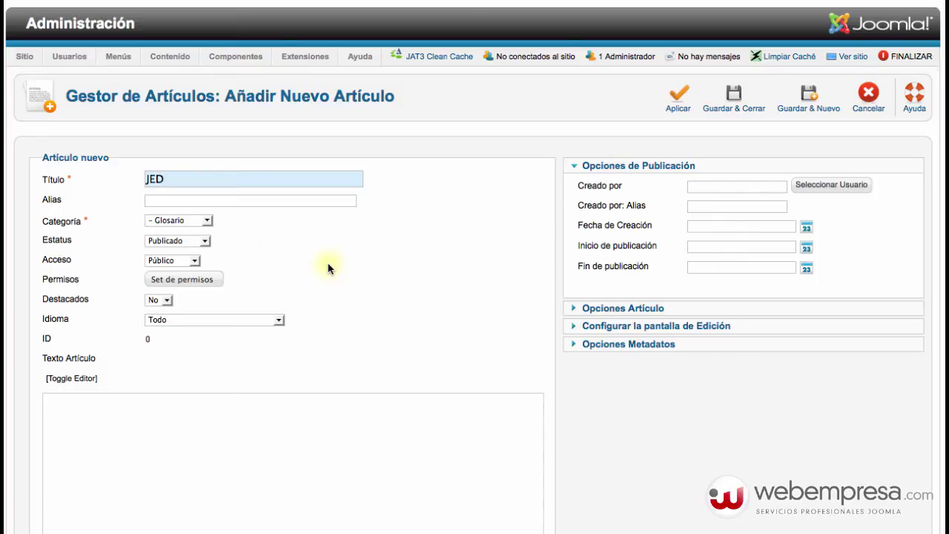
click(301, 420)
text(Joomla! Extensions Directory")
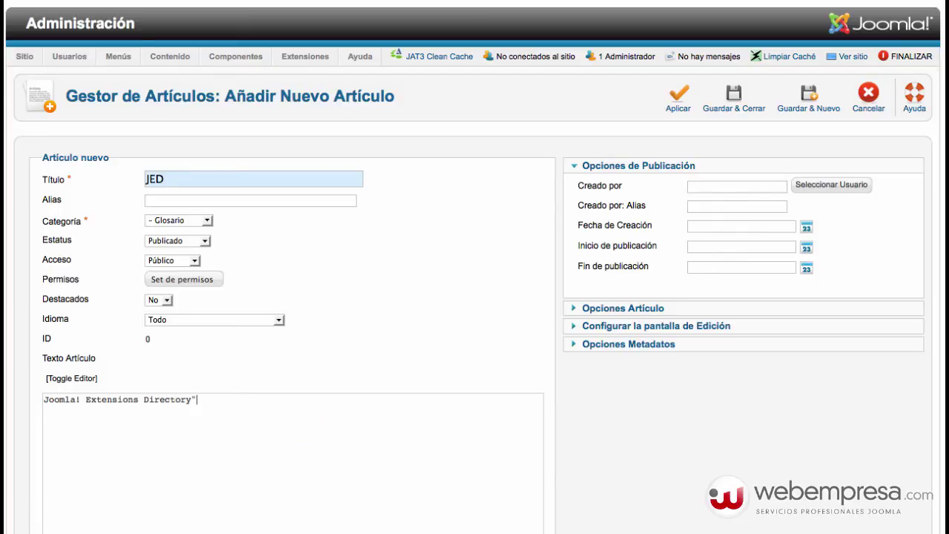
key(BackSpace)
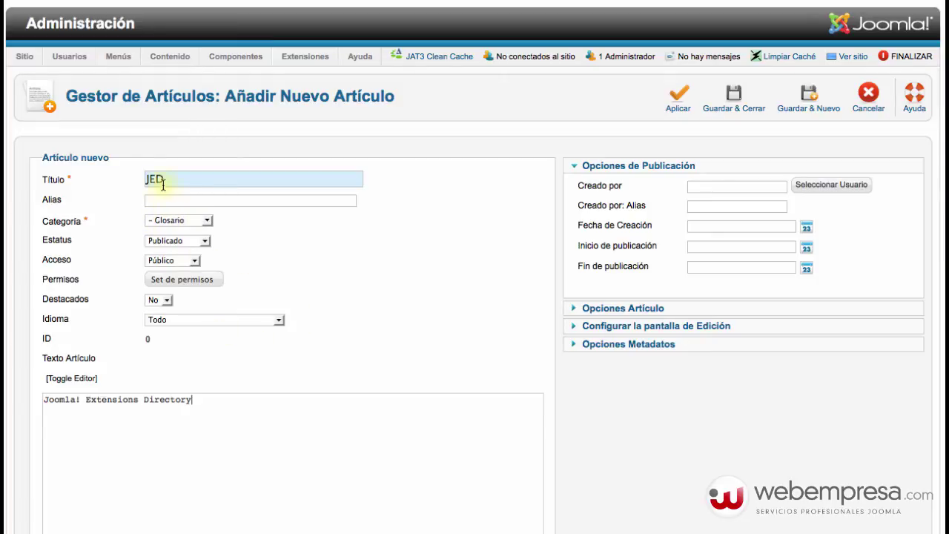
- Switch the JED article's text to the visual editor, check its content, and save and close the article
drag(164, 184, 130, 176)
click(293, 238)
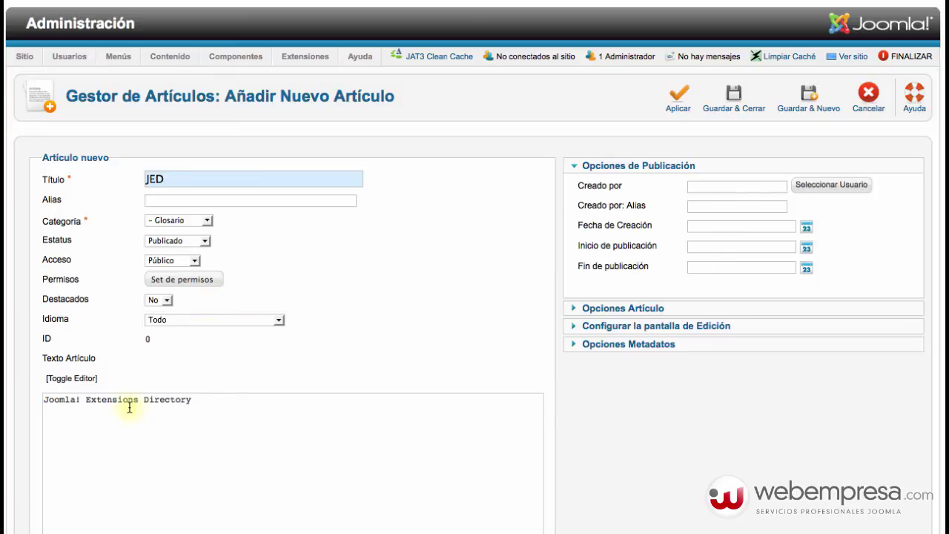
click(74, 380)
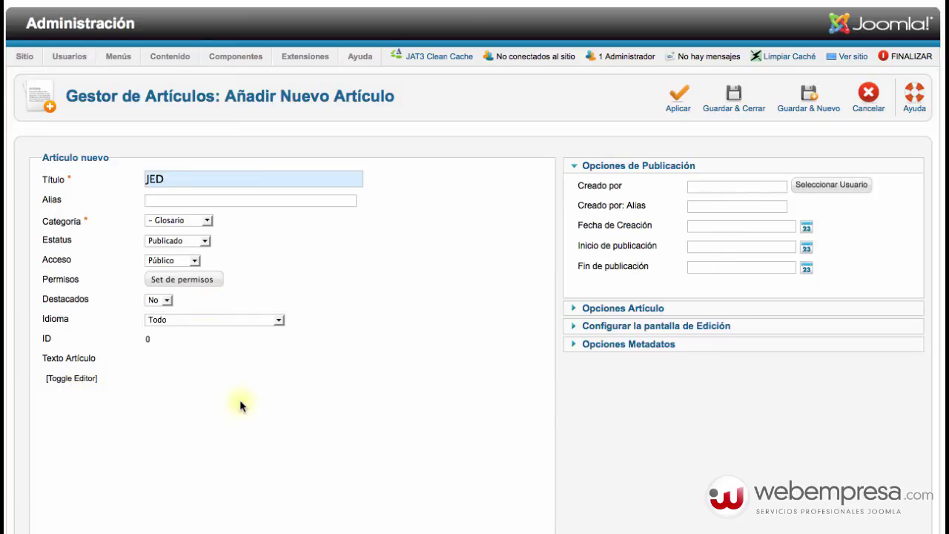
scroll(239, 400, down, 3)
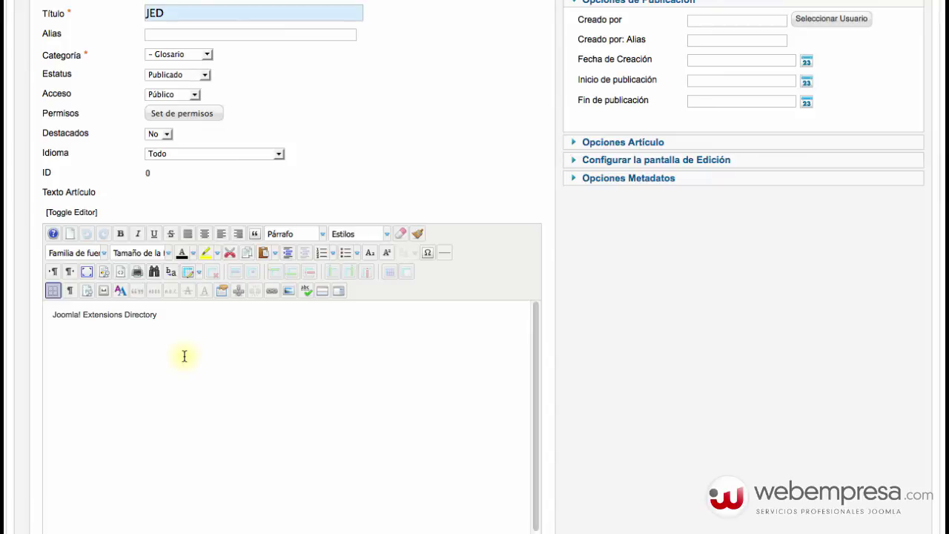
scroll(423, 387, up, 5)
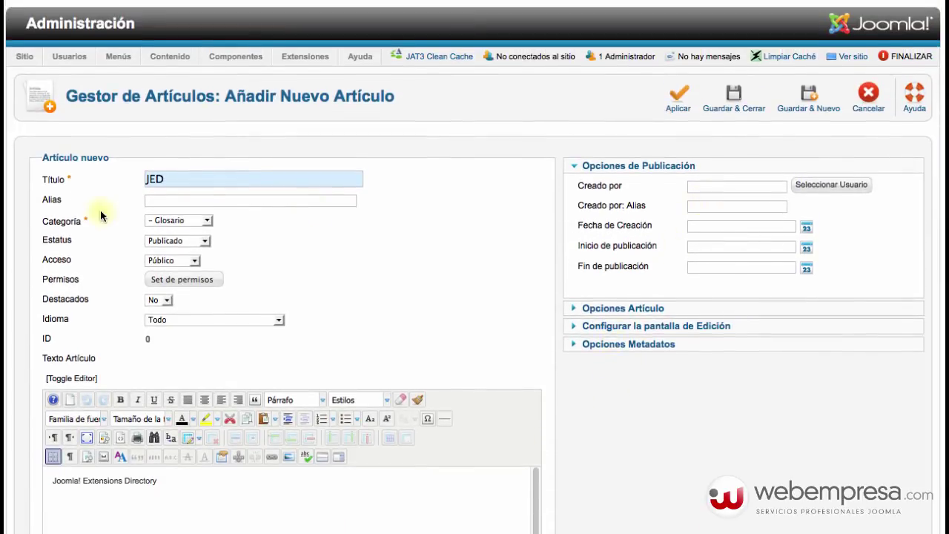
click(733, 96)
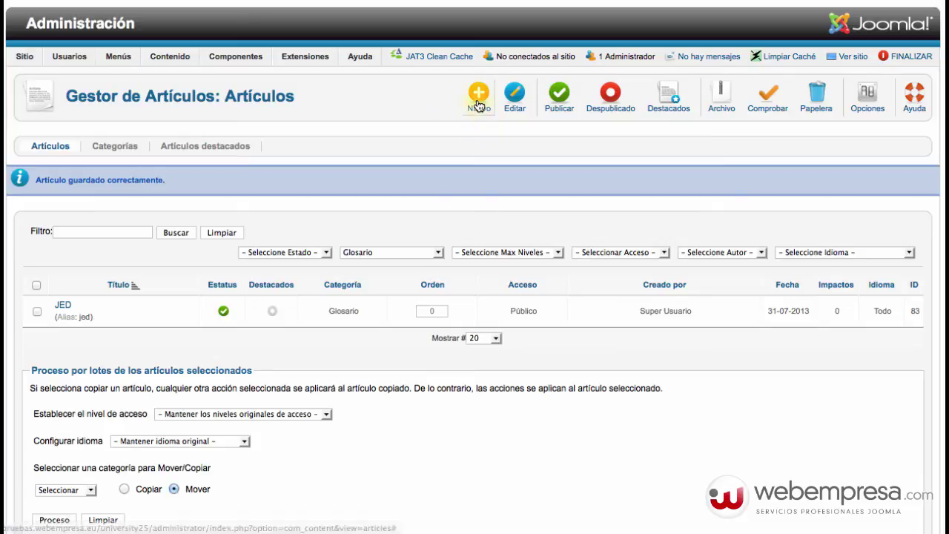
- Start a new Glosario article titled ACL with the definition beginning "Una lista de control de acceso o ACL (del inglés, access control list)"
click(479, 104)
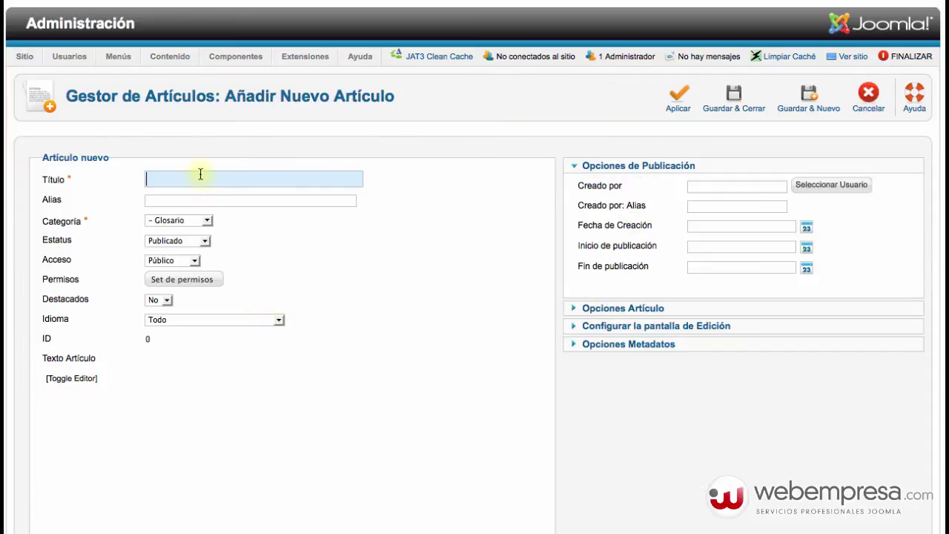
text(ACL)
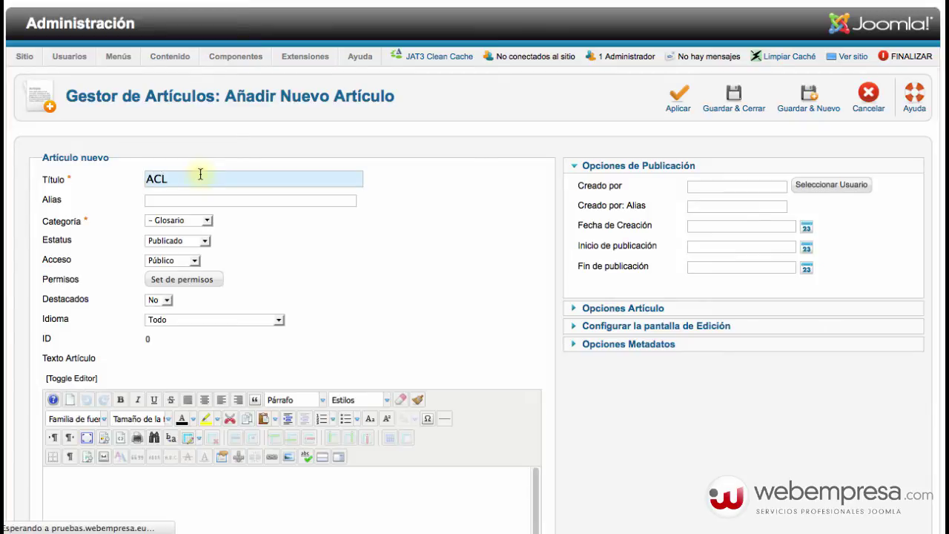
scroll(338, 468, down, 2)
click(331, 473)
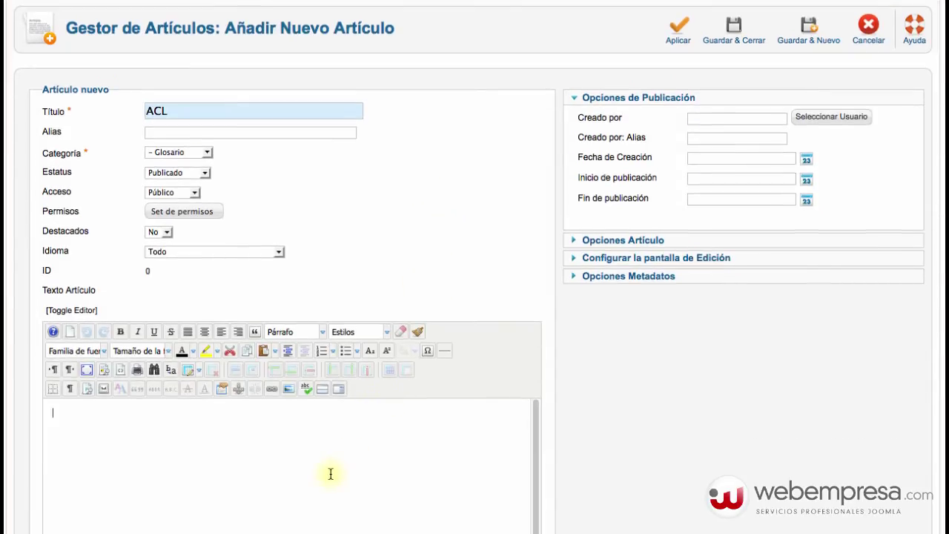
text(Una lista de control de acceso o ACL (del inglés, access control list) es un concepto de seguridad informática usado para fomentar la separación de privilegios.)
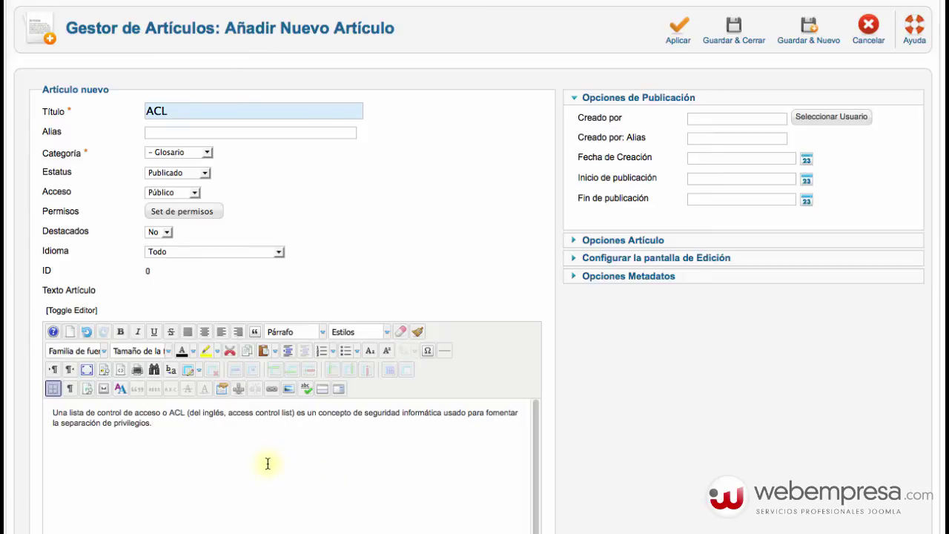
- In the ACL definition, make the word "ACL" bold and underline "separación de privilegios"
double_click(173, 413)
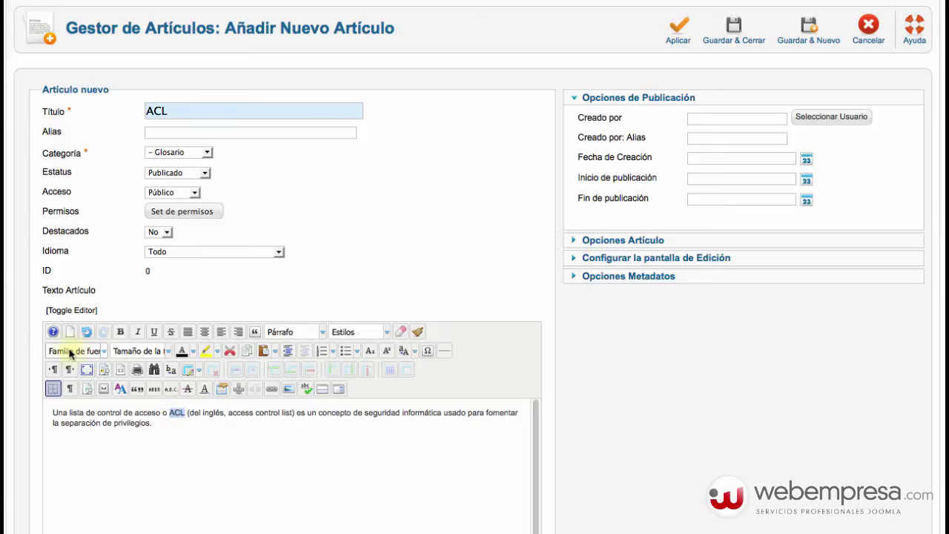
click(122, 332)
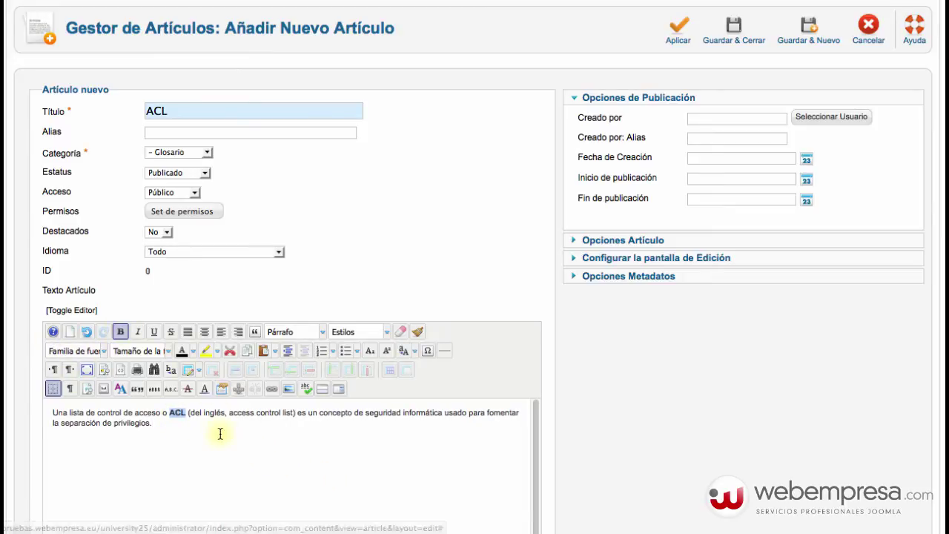
click(396, 416)
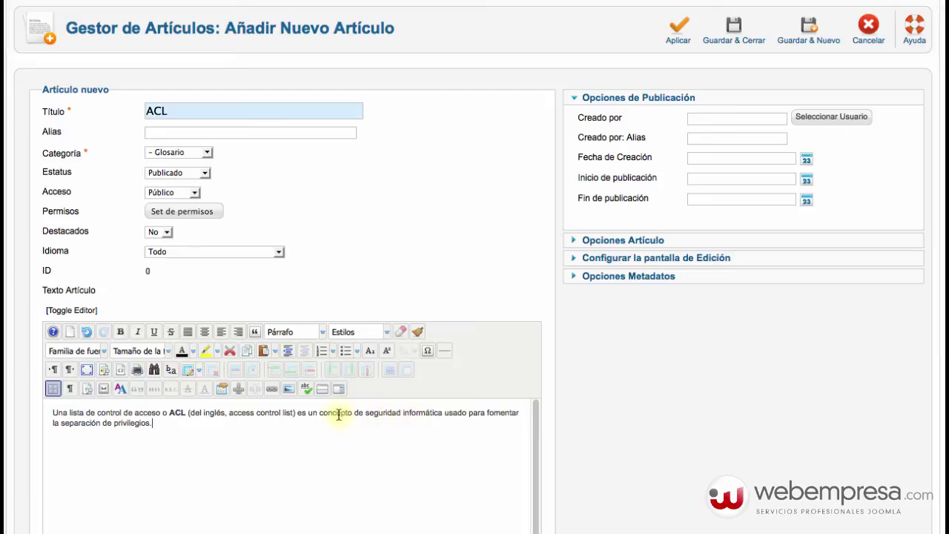
click(153, 424)
double_click(85, 423)
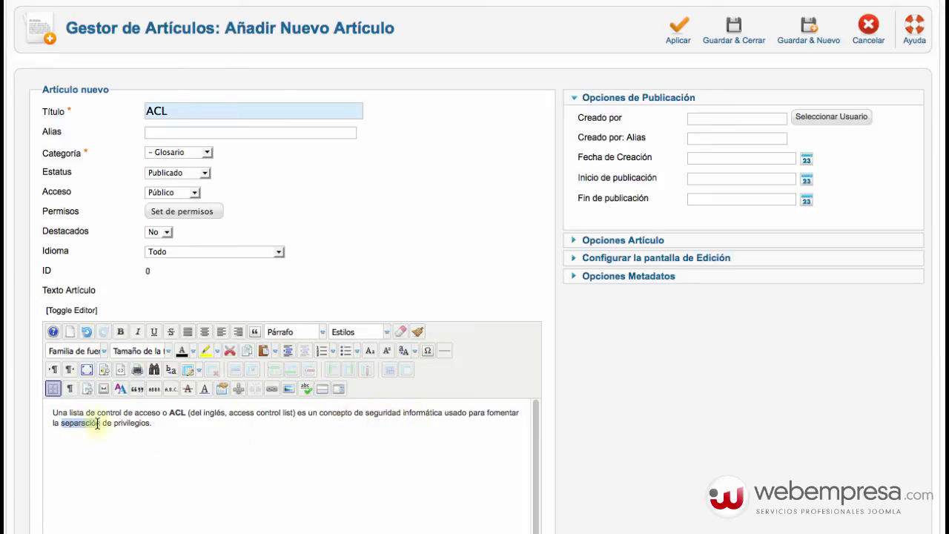
shift+click(150, 423)
click(153, 331)
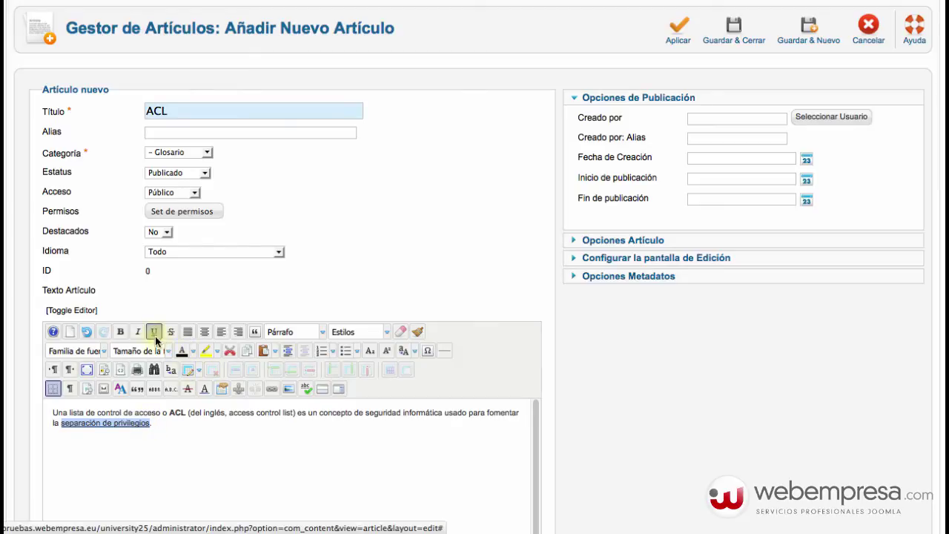
- Save the ACL article and open a blank new article
click(237, 429)
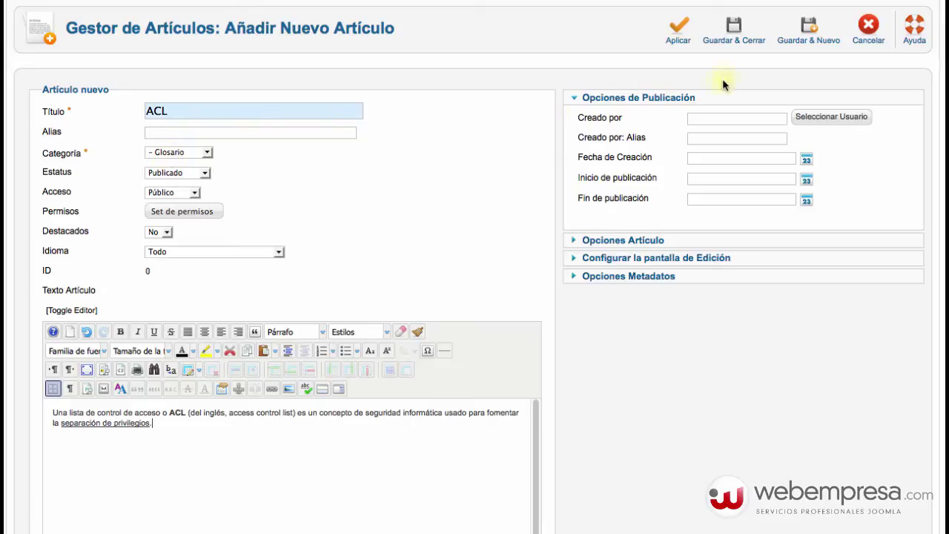
scroll(801, 39, up, 2)
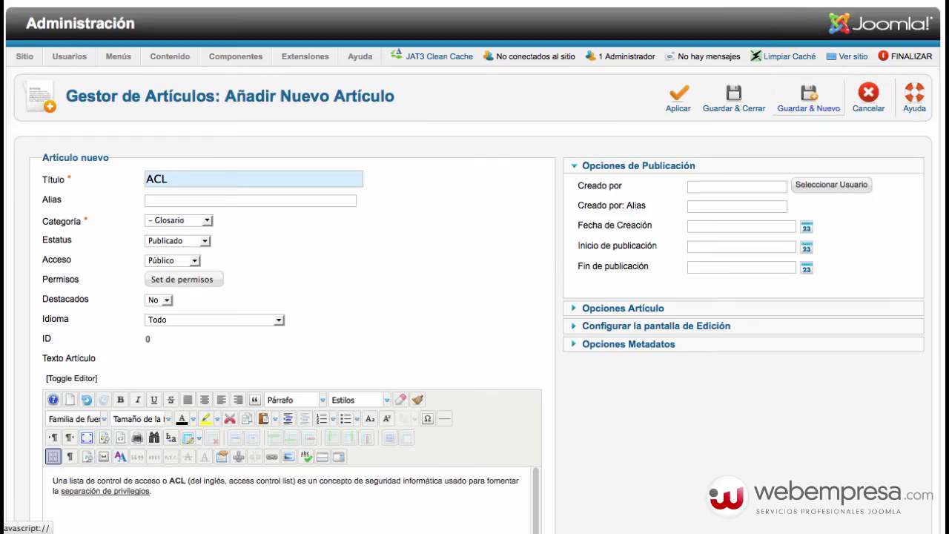
click(808, 96)
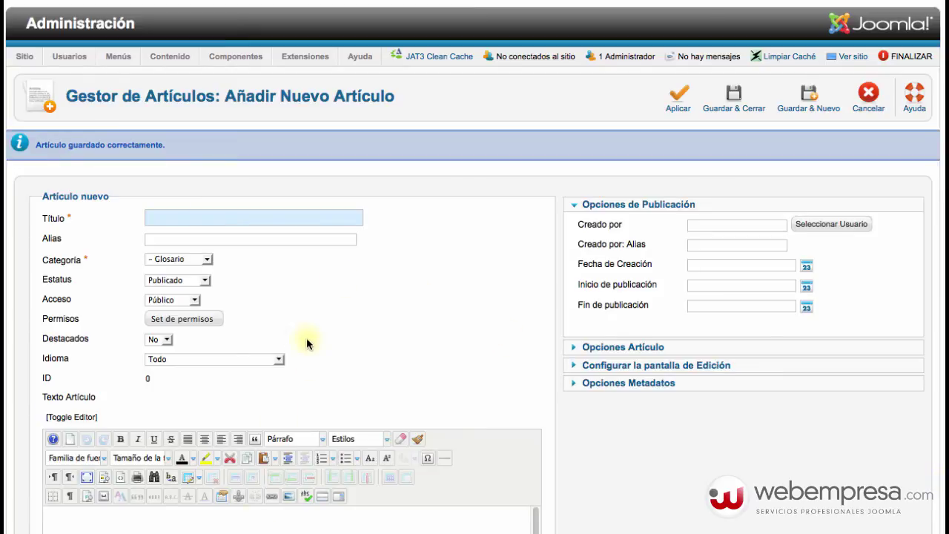
- Title the new Glosario article javascript and enter the definition beginning "JavaScript es un lenguaje de programación interpretado, dialecto del estándar ECMAScript"
click(246, 216)
text(javascript)
scroll(415, 306, down, 3)
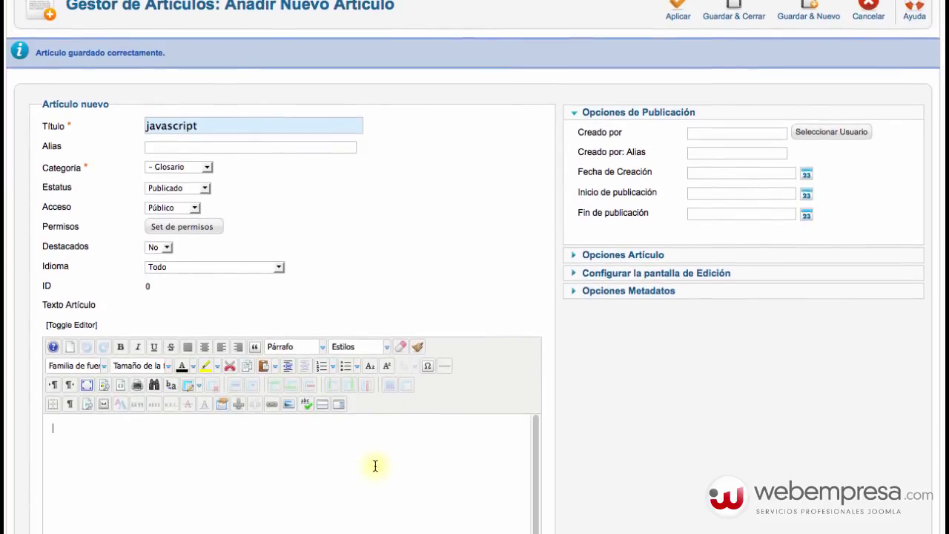
text(JavaScript es un lenguaje de programación interpretado, dialecto del estándar ECMAScript que se define como orientado a objetos, basado en prototipos, imperativo, débilmente tipado y dinámico.)
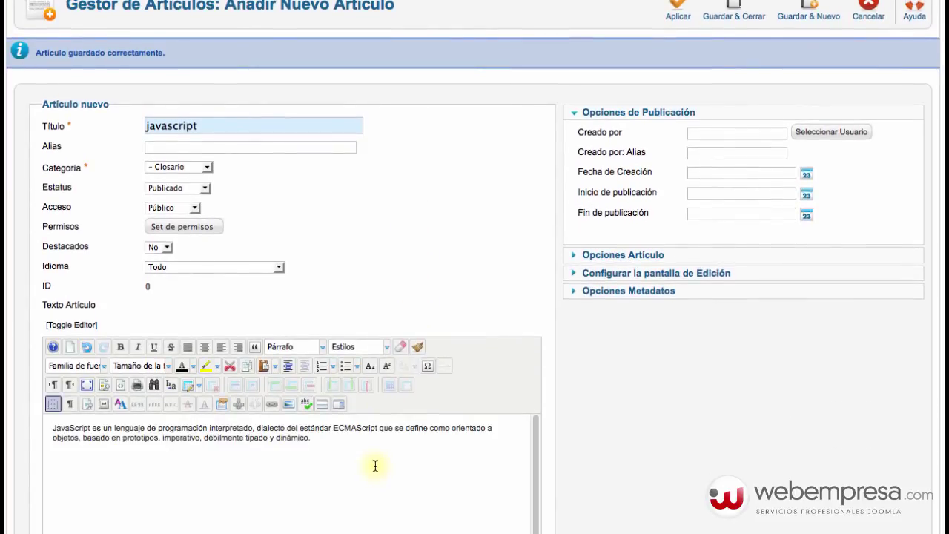
- Make "ECMAScript" bold in the javascript definition, then save the article and open a blank new one
double_click(353, 428)
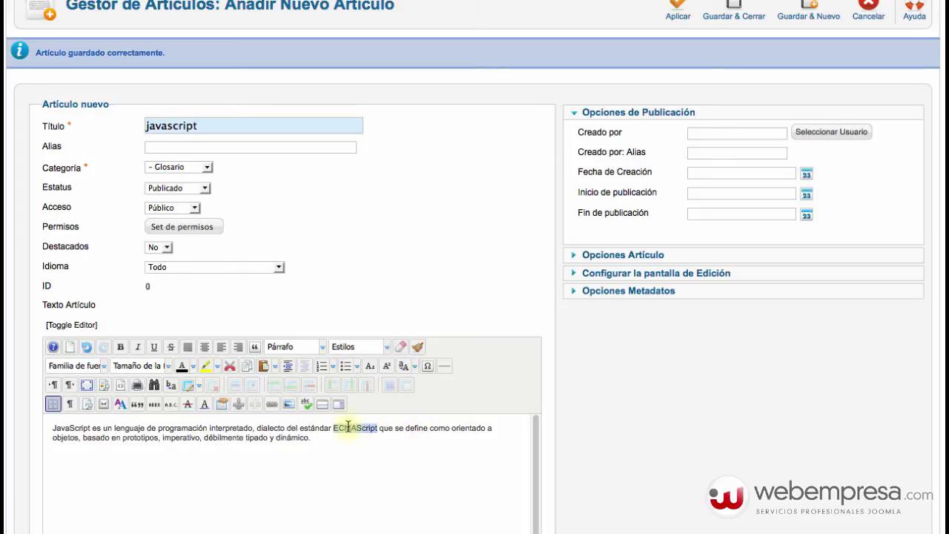
click(120, 346)
click(380, 467)
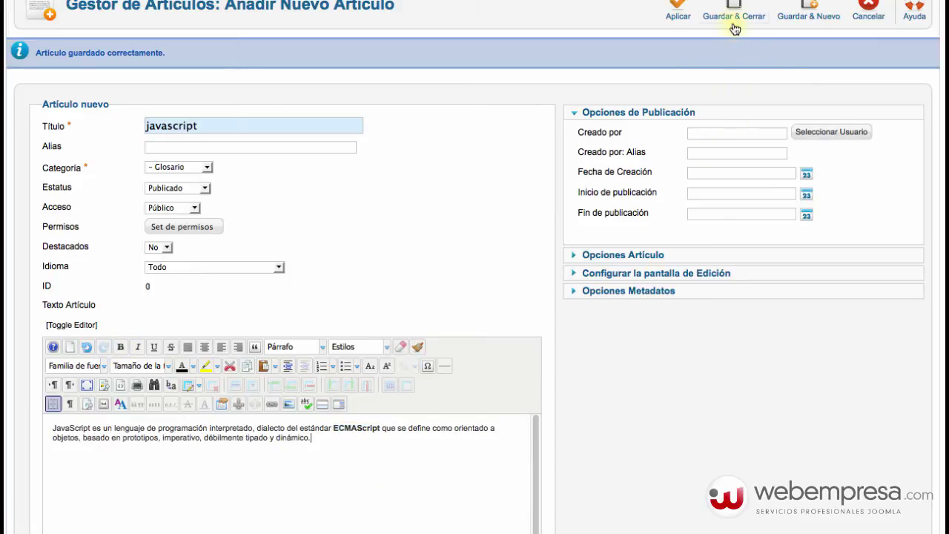
click(805, 19)
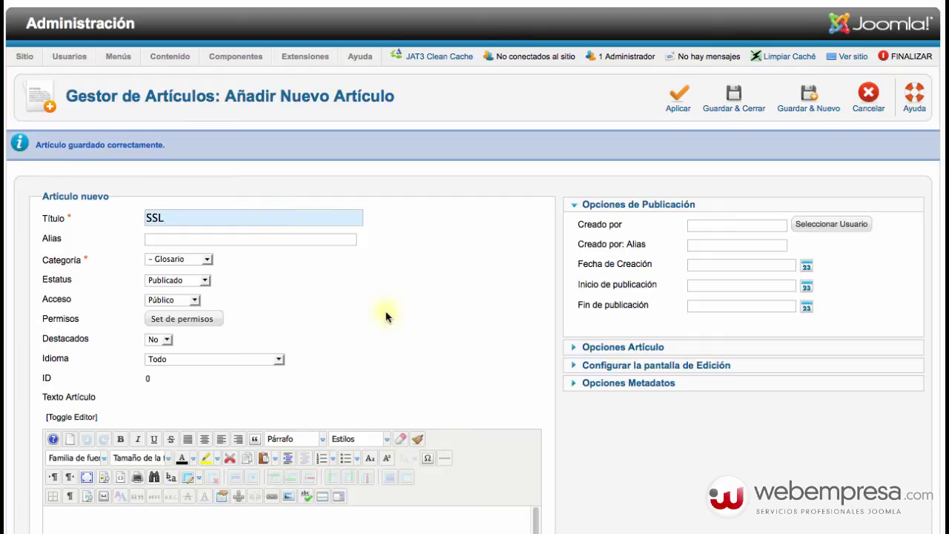
- In the SSL article, enter the definition beginning "Secure Sockets Layer (SSL; protocolo de capa de conexión segura) y su sucesor Transport Layer Security"
scroll(385, 316, down, 5)
click(348, 439)
text(Secure Sockets Layer (SSL; protocolo de capa de conexión segura) y su sucesor Transport Layer Security (TLS; seguridad de la capa de transporte) son protocolos criptográficos que proporcionan comunicaciones seguras por una red, comúnmente Internet.)
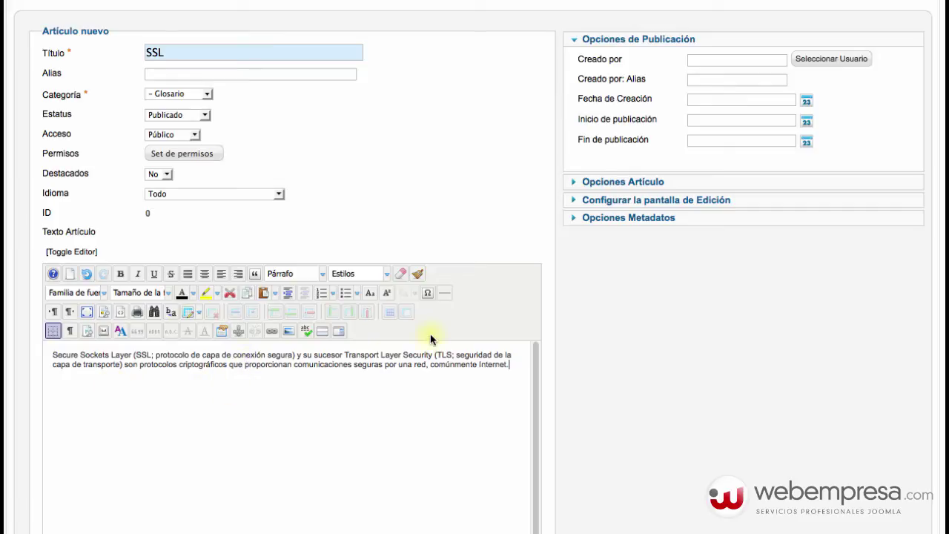
- Color "Secure Sockets Layer" red in the SSL definition, then save the article and open another blank one
drag(132, 356, 51, 355)
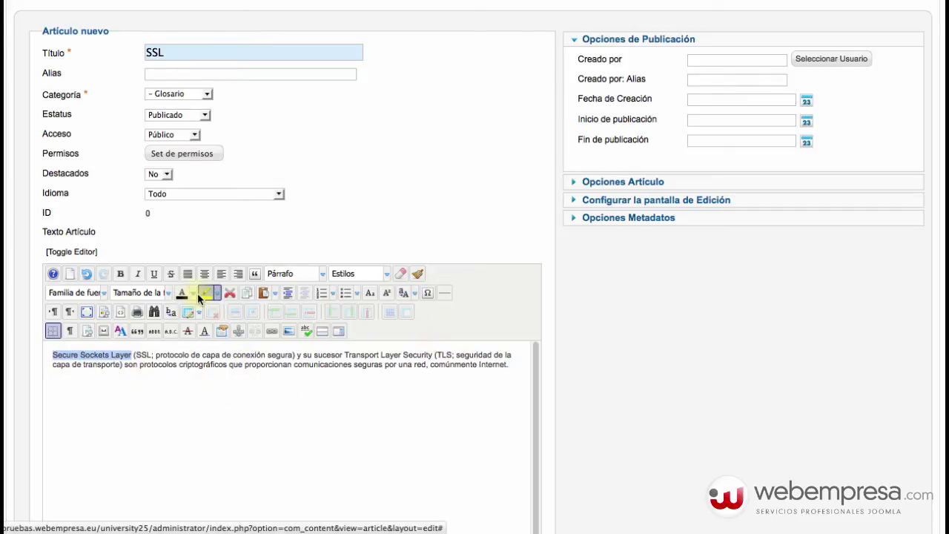
click(193, 295)
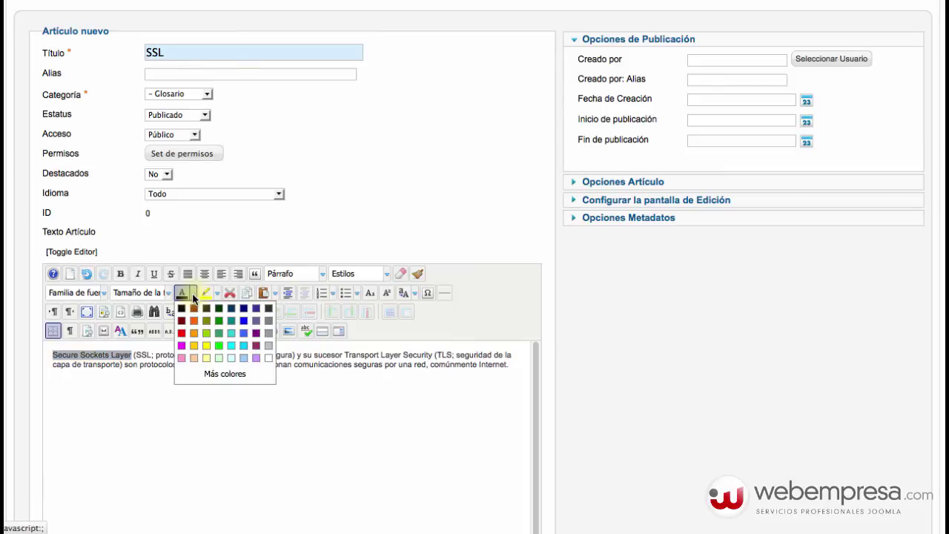
click(183, 333)
scroll(758, 271, up, 3)
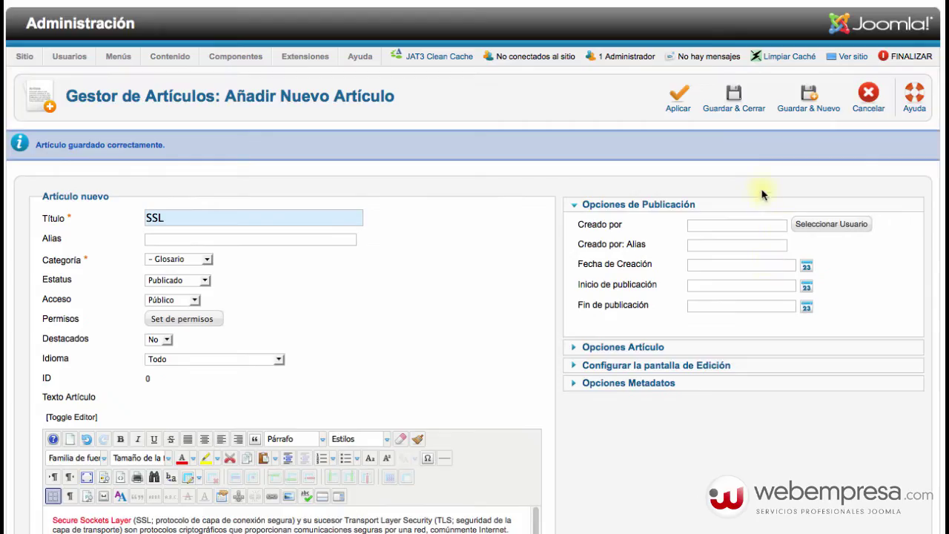
drag(738, 112, 751, 157)
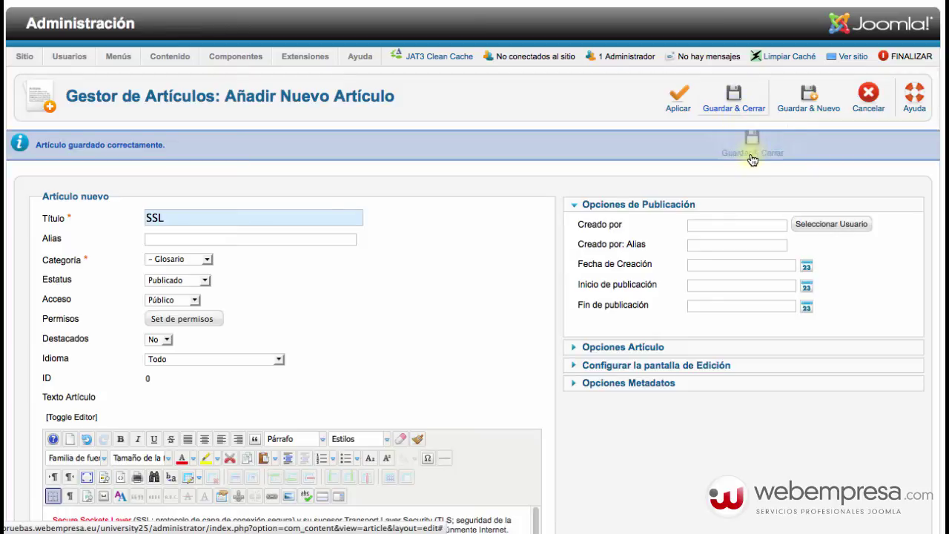
click(814, 103)
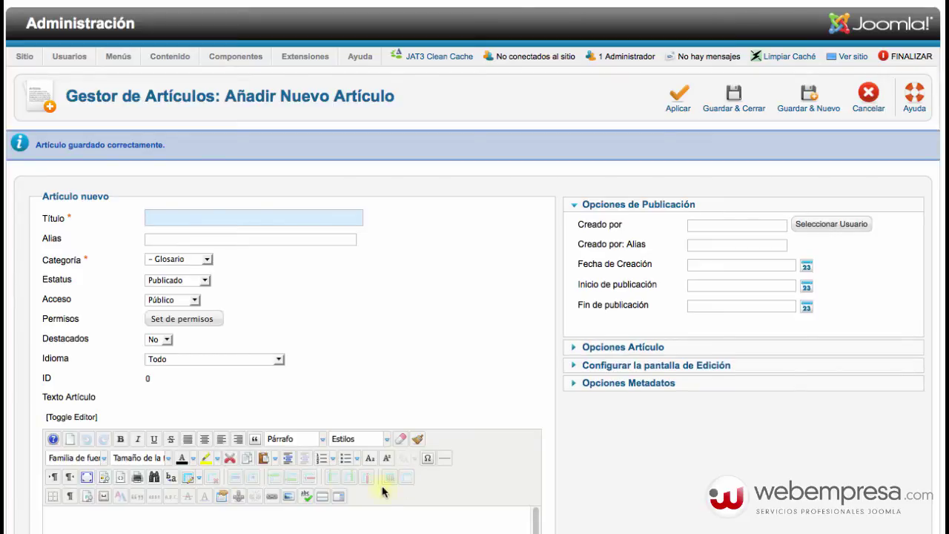
- Enter the new article's definition beginning "Un tooltip (también llamada descripción emergente) es una herramienta de ayuda visual"
scroll(278, 382, down, 3)
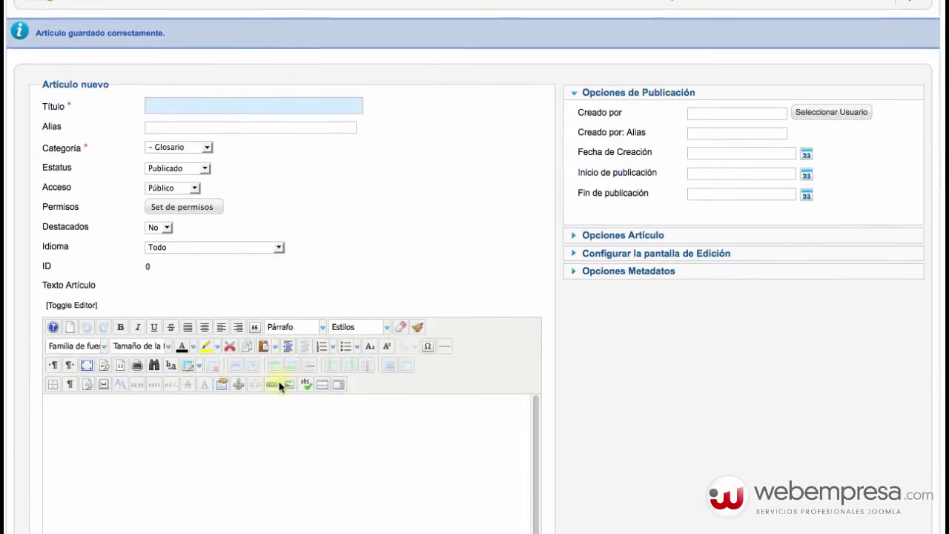
click(256, 431)
text(Un tooltip (también llamada descripción emergente) es una herramienta de ayuda visual, que funciona al situar el cursor sobre algún elemento gráfico, mostrando una ayuda adicional para informar al usuario de la finalidad del elemento sobre el que se encuentra. Los tooltip son una variación de los globos de ayuda y es un complemento muy usado en programación y diseño, dado que proporcionan información adicional sin necesidad de que el usuario la solicite de forma activa.)
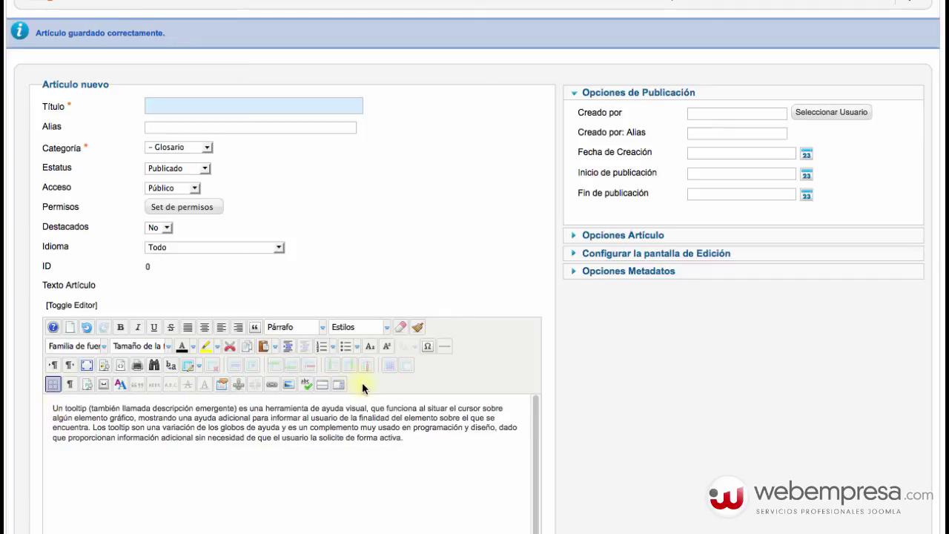
- Open the image manager for the tooltip definition and preview imagen1.jpg and imagen2.jpg in the galeria folder
click(288, 384)
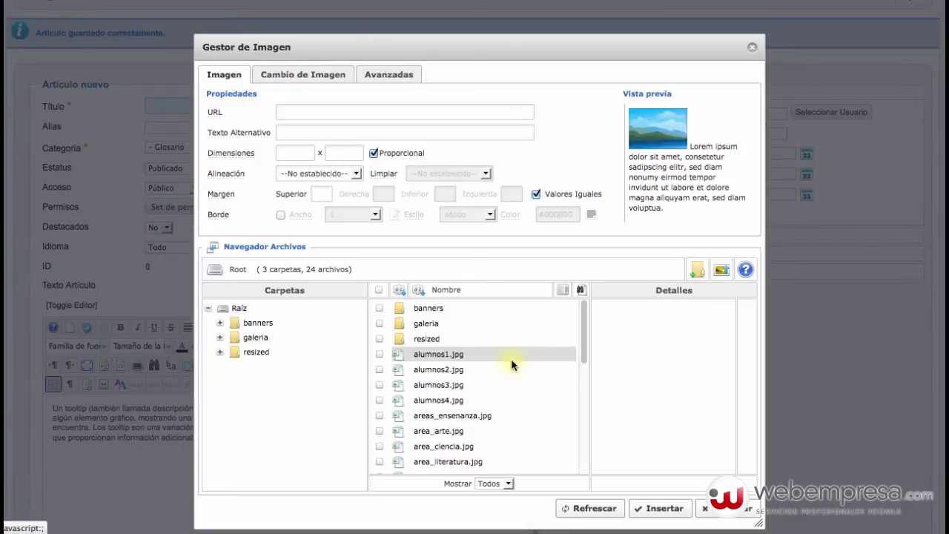
click(428, 326)
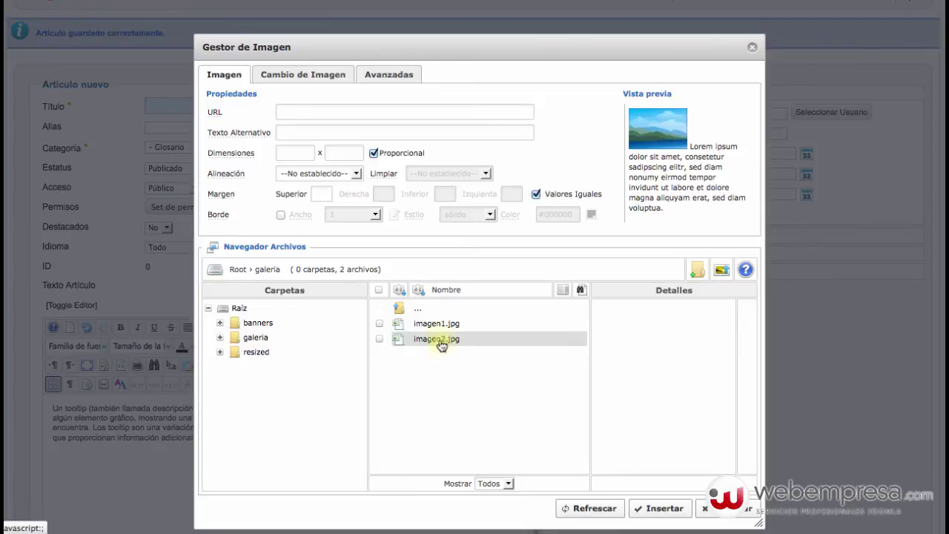
click(438, 328)
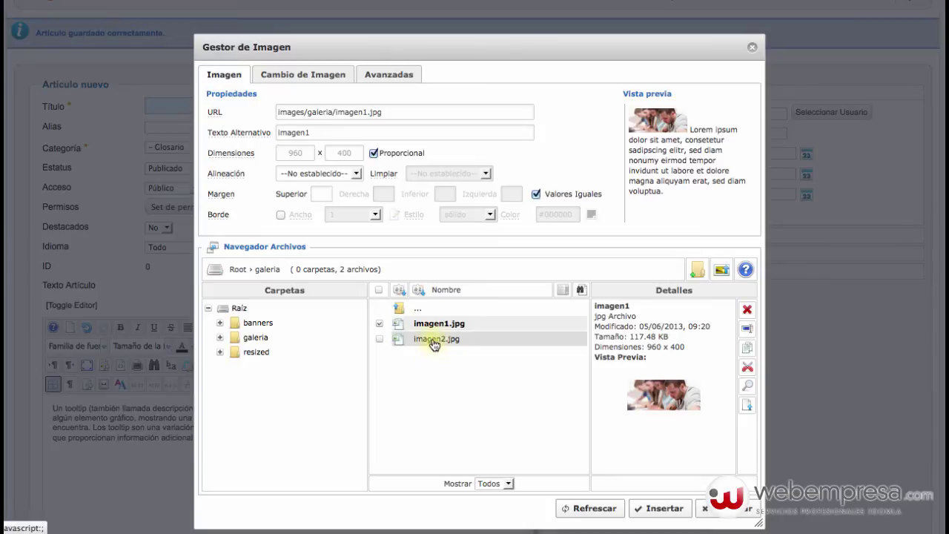
click(435, 341)
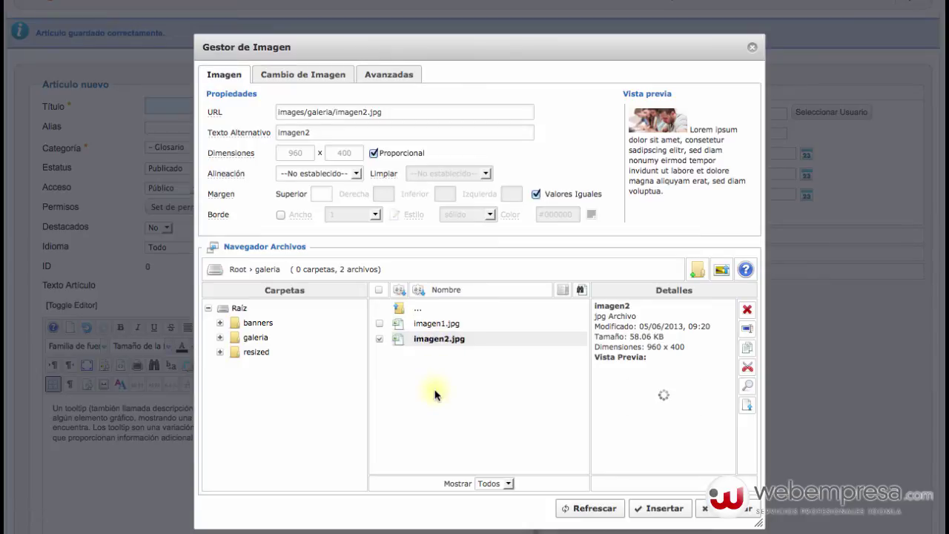
- Return to the root image folder and preview the three Joomla logo images and the personal1, personal2 and personal3 photos
click(410, 307)
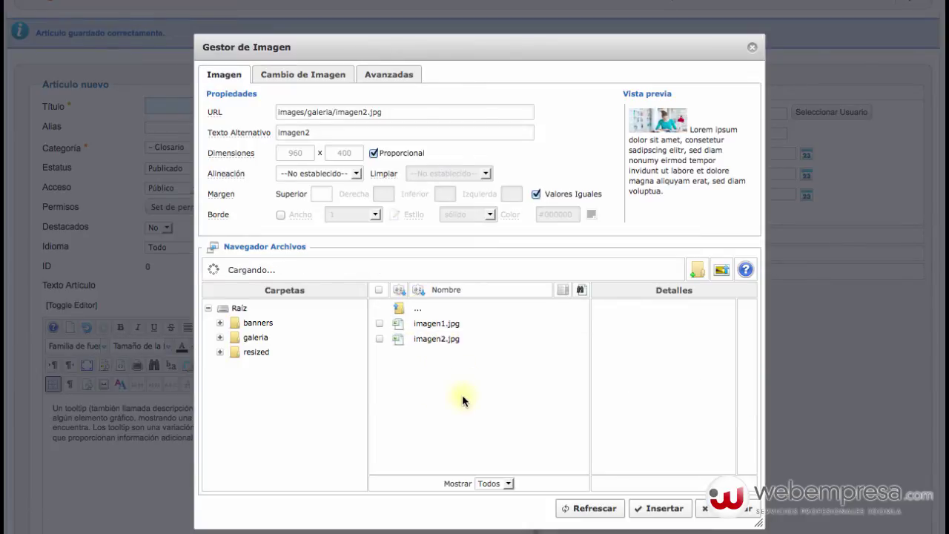
scroll(459, 390, down, 5)
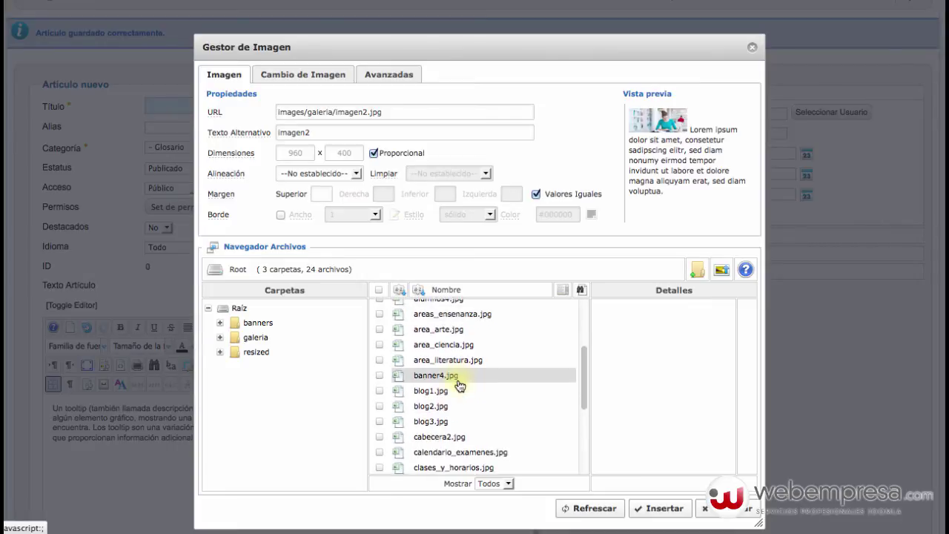
scroll(460, 385, down, 5)
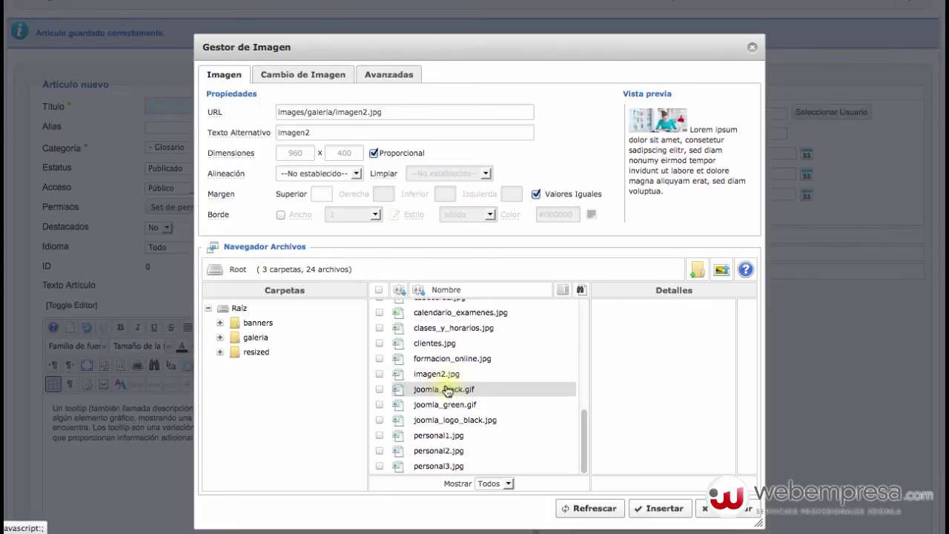
click(447, 391)
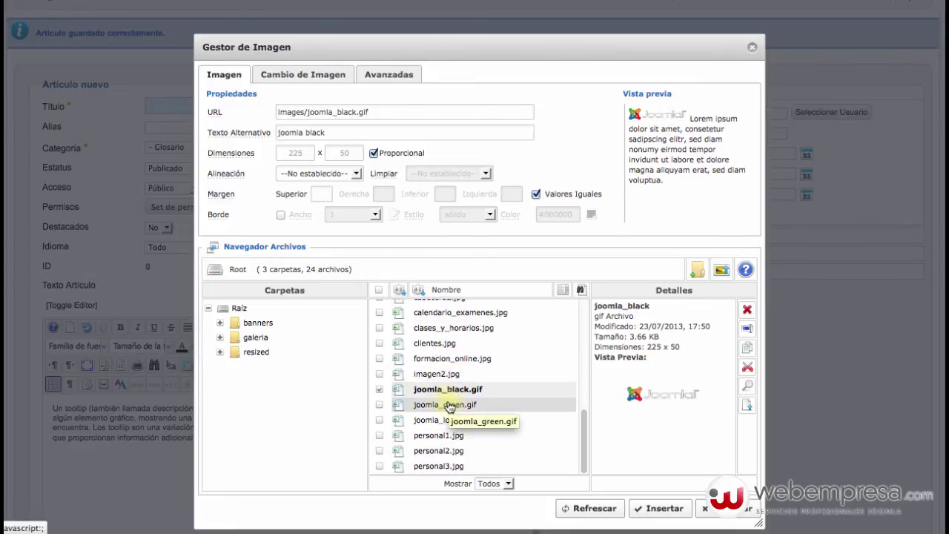
click(448, 407)
click(437, 421)
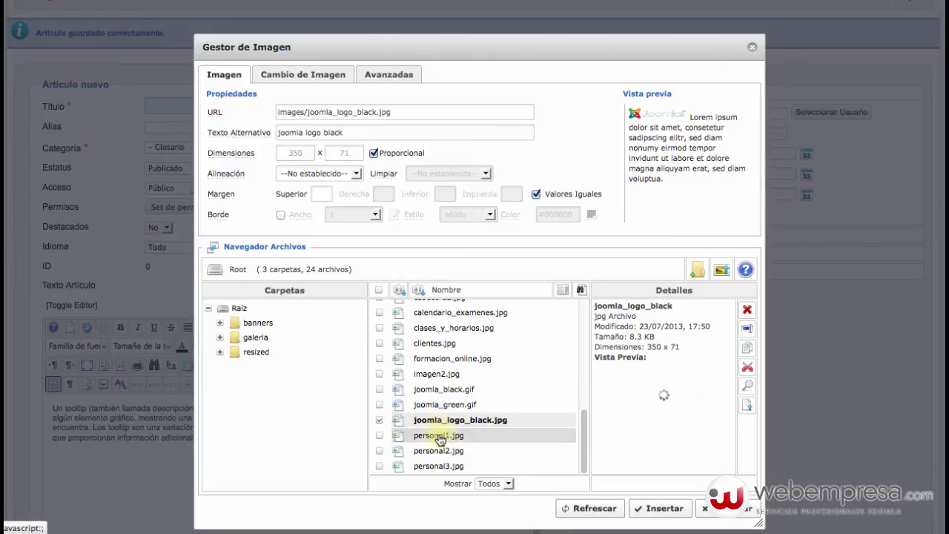
click(439, 437)
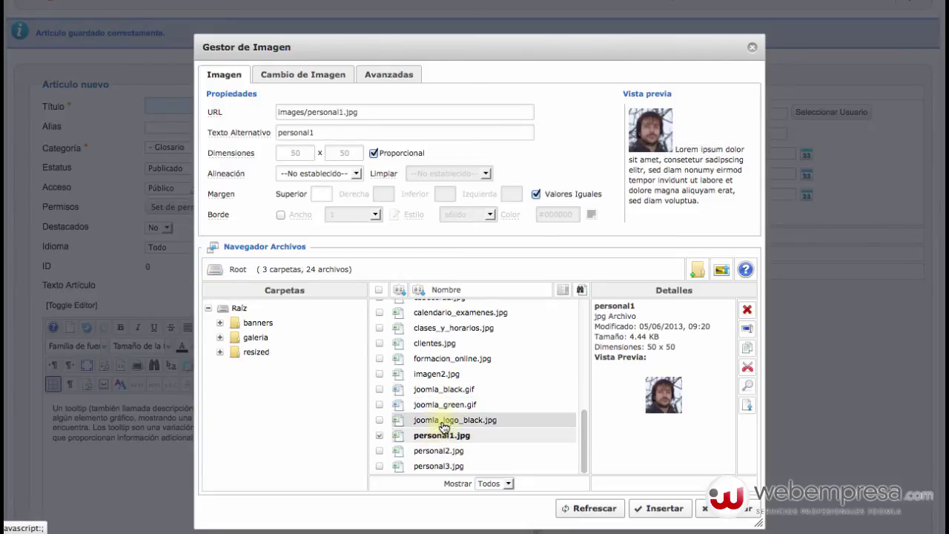
click(435, 450)
click(432, 467)
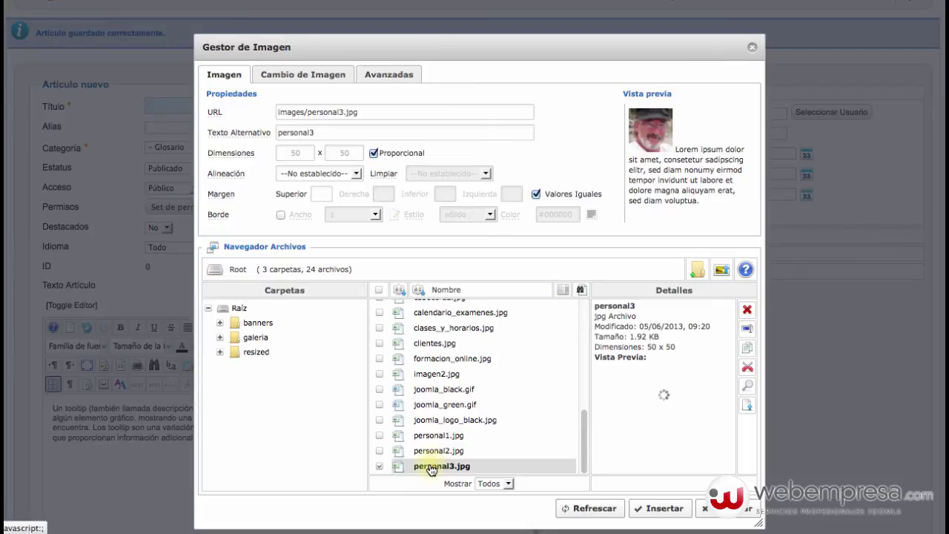
- Preview imagen2.jpg, clientes.jpg, blog3.jpg and cabecera2.jpg in the root image folder
click(433, 377)
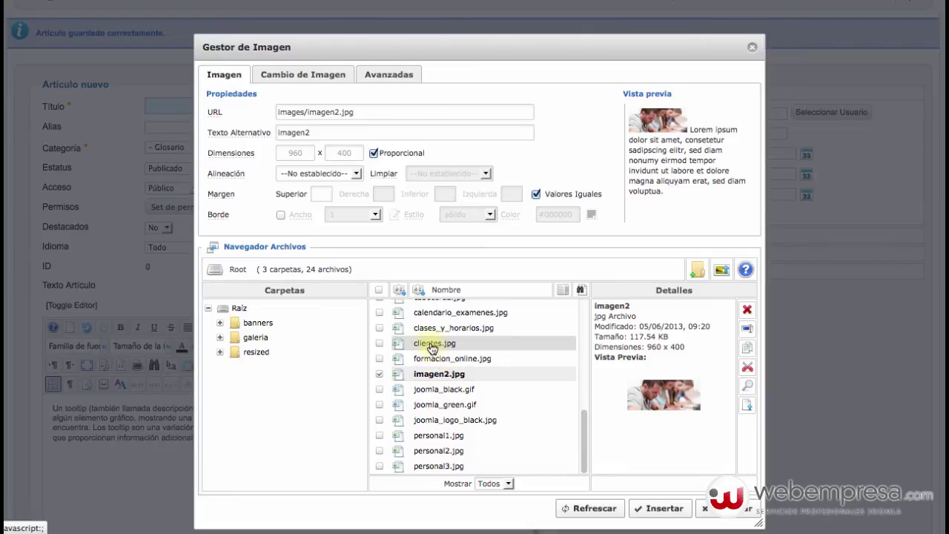
click(433, 344)
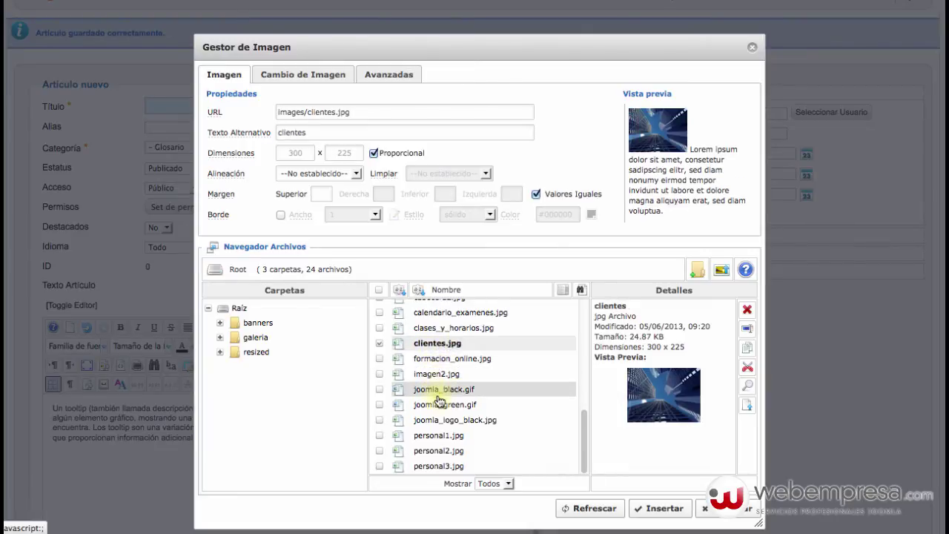
scroll(445, 393, up, 1)
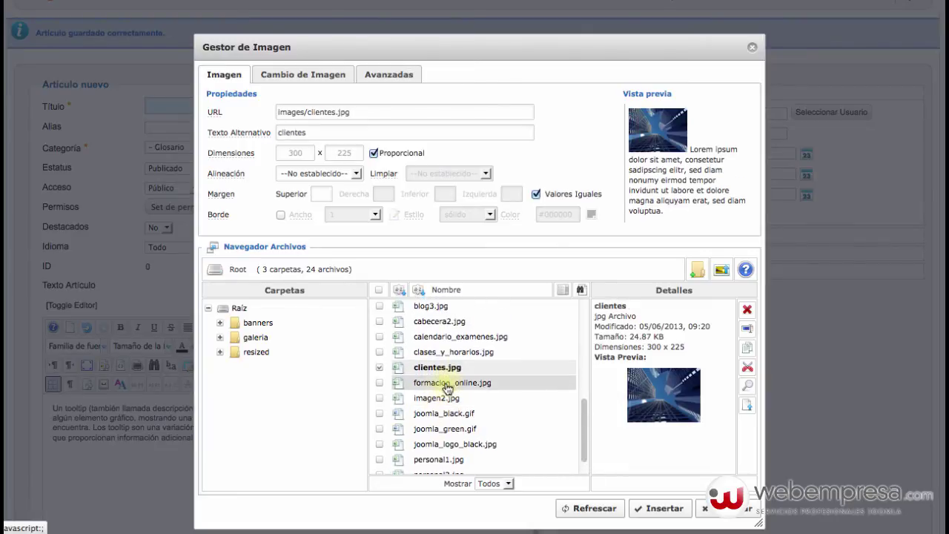
click(428, 308)
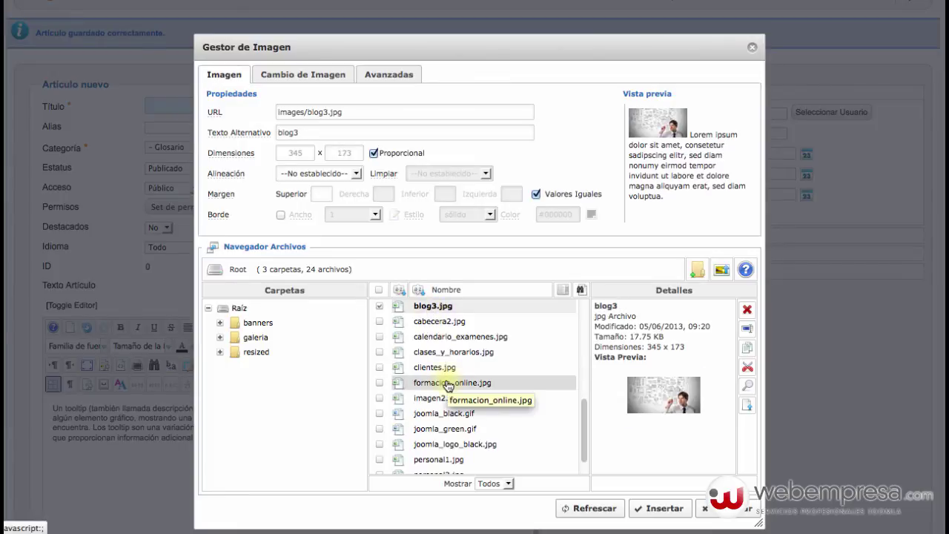
scroll(447, 388, up, 1)
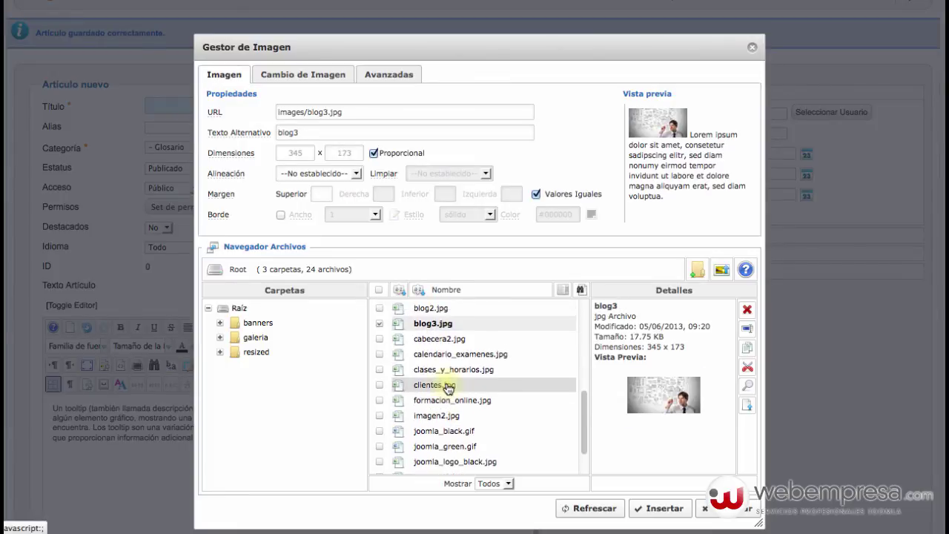
click(436, 340)
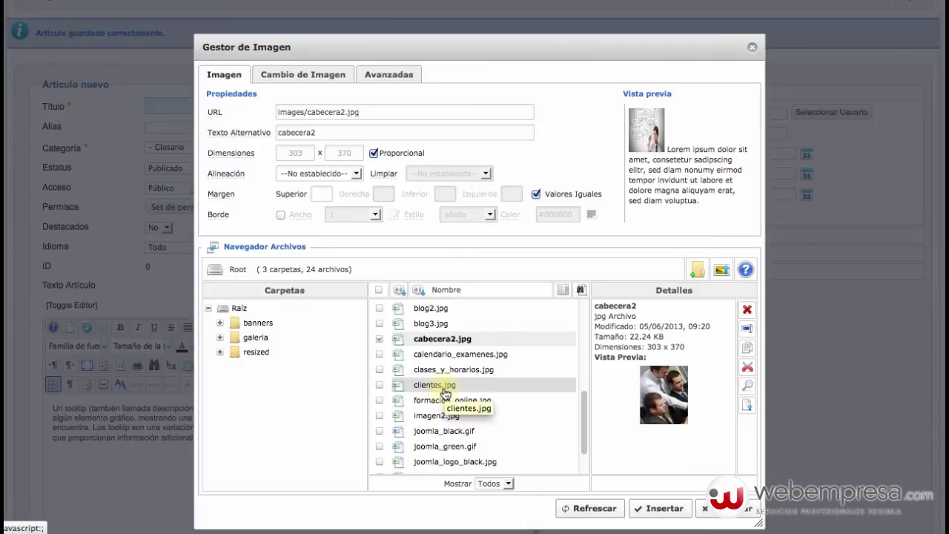
- Preview personal1.jpg and select personal3.jpg in the root image folder as the image for the tooltip definition
scroll(445, 393, down, 3)
scroll(445, 393, down, 6)
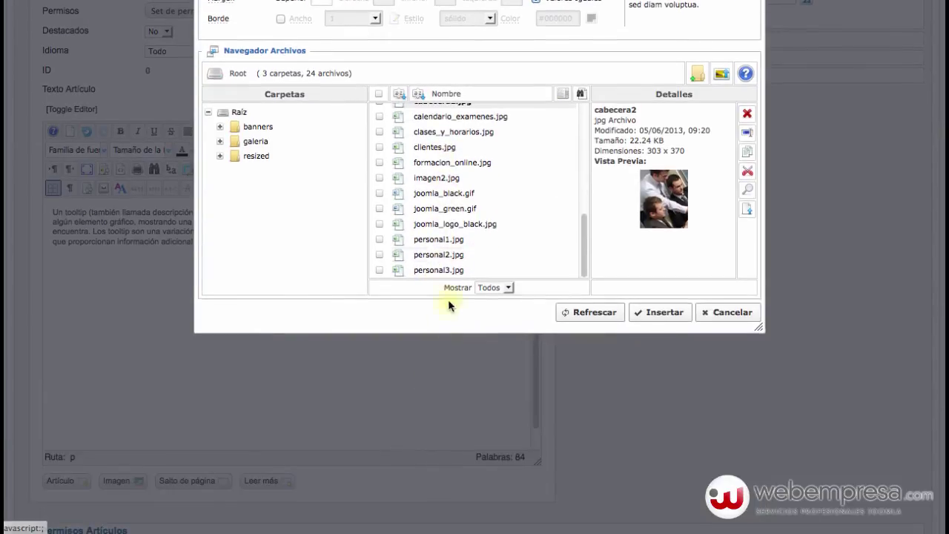
click(437, 239)
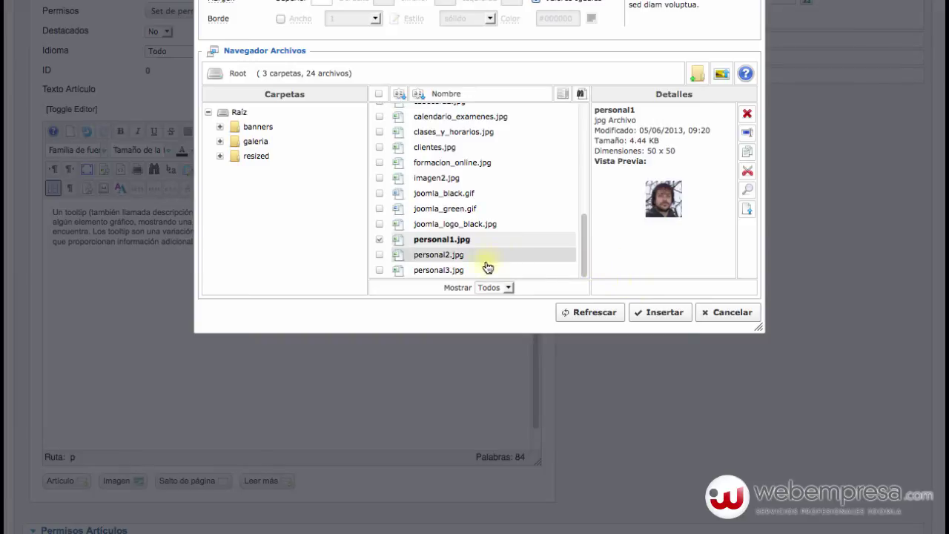
click(434, 271)
- Set the image's alignment to Izquierdo, turn off equal margin values, and give it a right margin of 10
scroll(556, 269, up, 3)
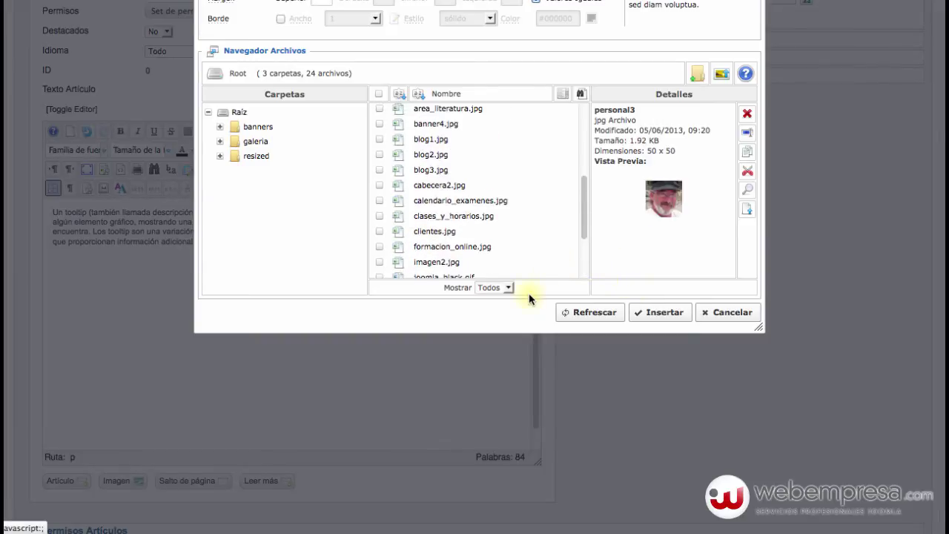
scroll(529, 293, up, 1)
scroll(453, 297, up, 5)
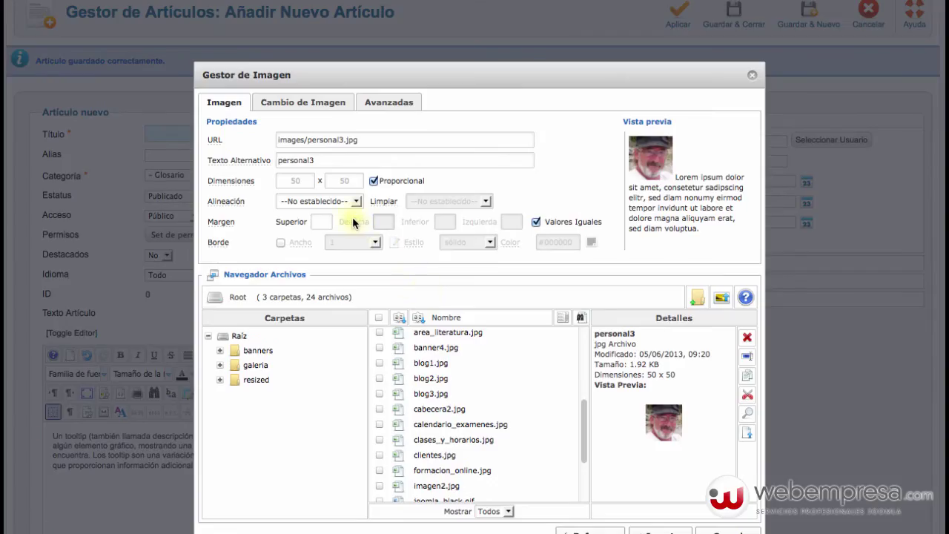
click(355, 202)
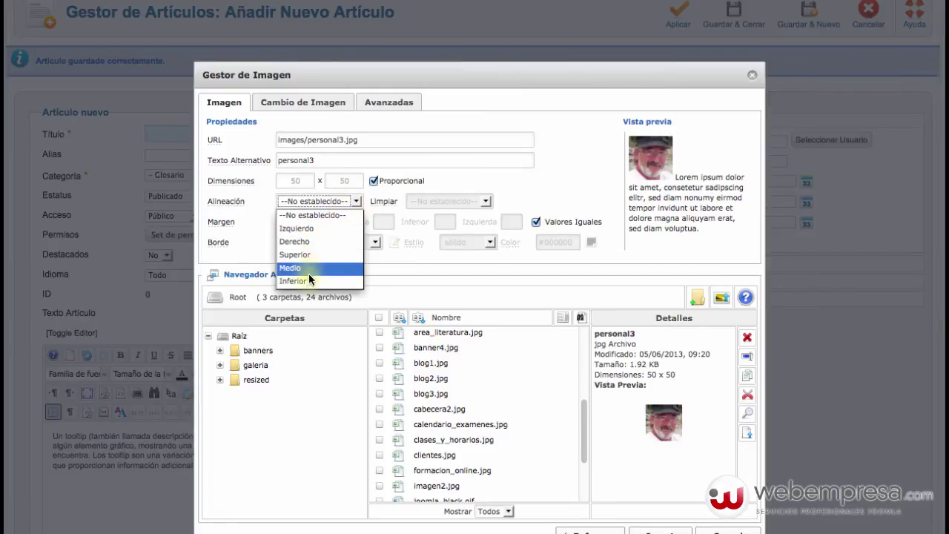
click(311, 228)
click(536, 221)
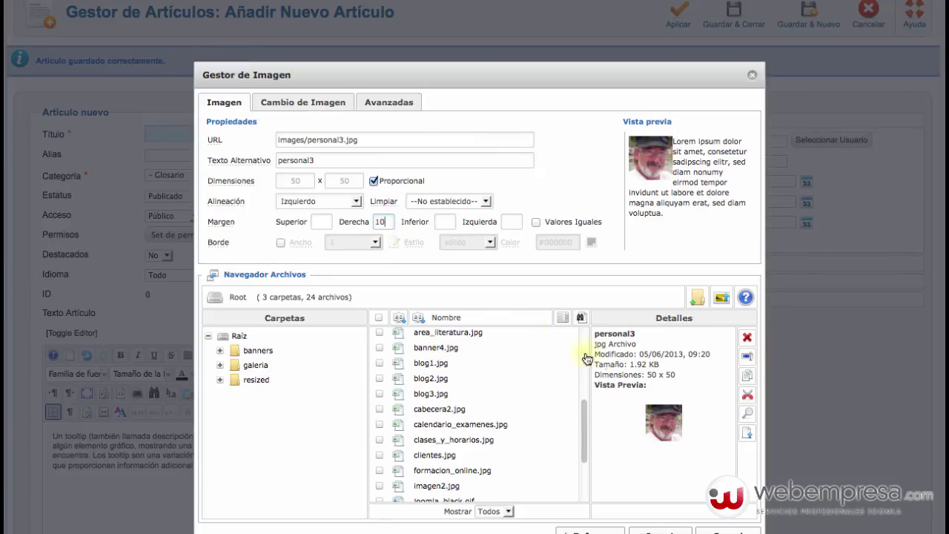
- Insert the configured image into the definition, then save and close the tooltip article
scroll(540, 434, down, 3)
scroll(652, 455, down, 2)
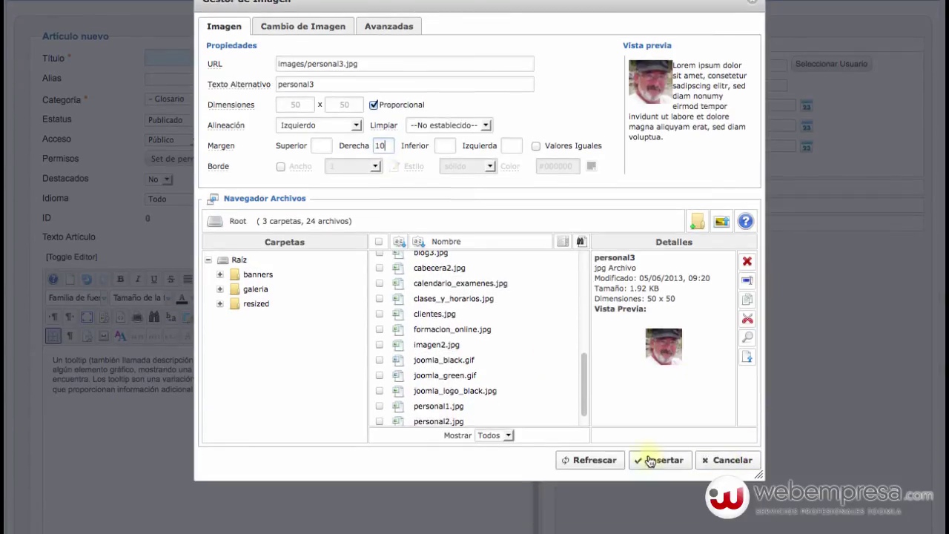
click(652, 458)
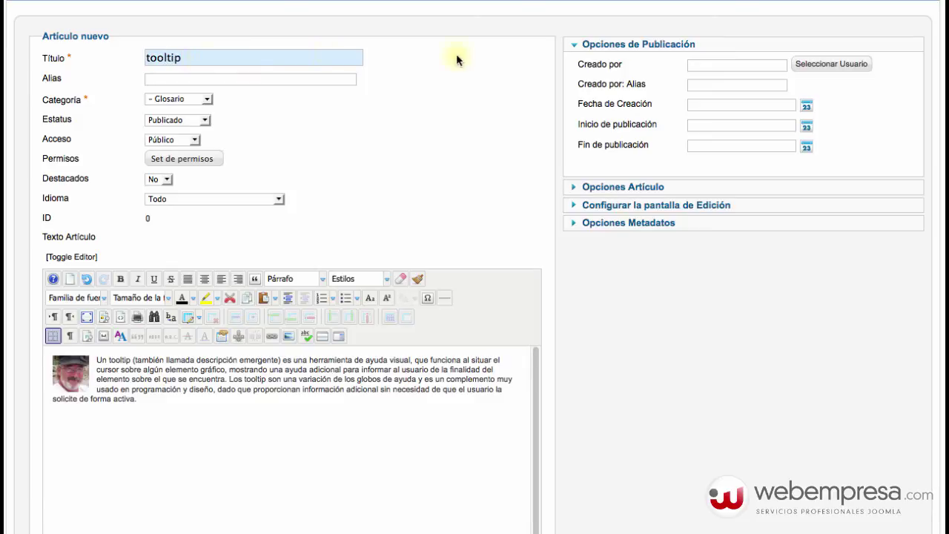
scroll(705, 99, up, 2)
click(731, 22)
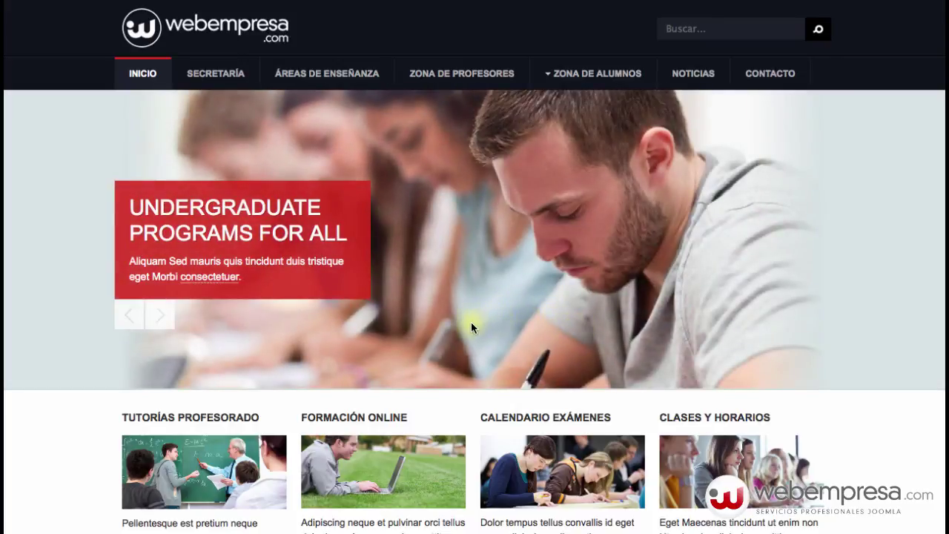
- Open the Noticias page on the public site and look through its article list
click(698, 101)
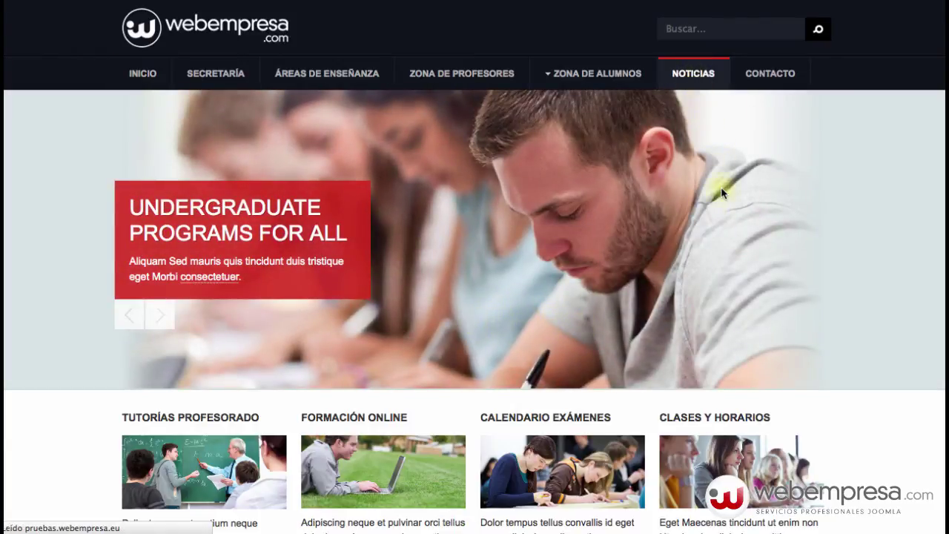
scroll(647, 272, down, 5)
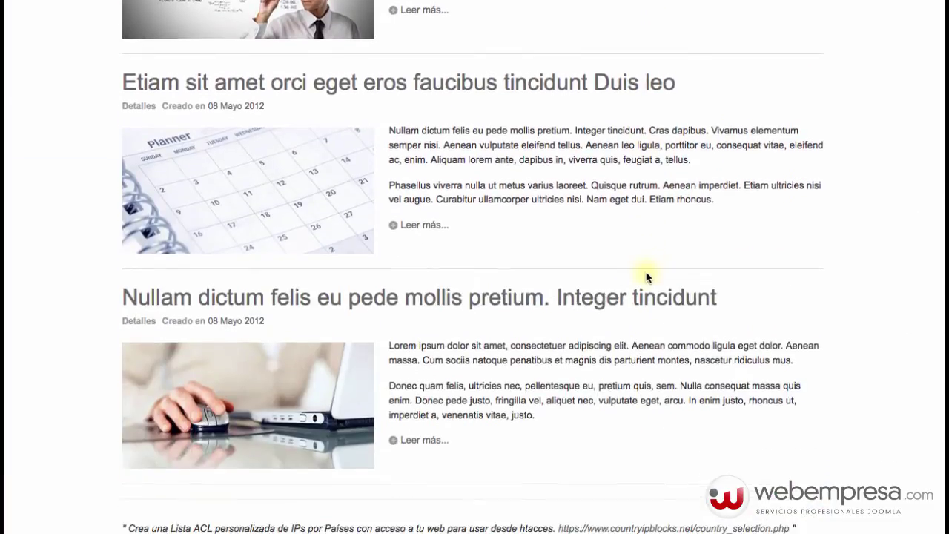
scroll(647, 276, up, 5)
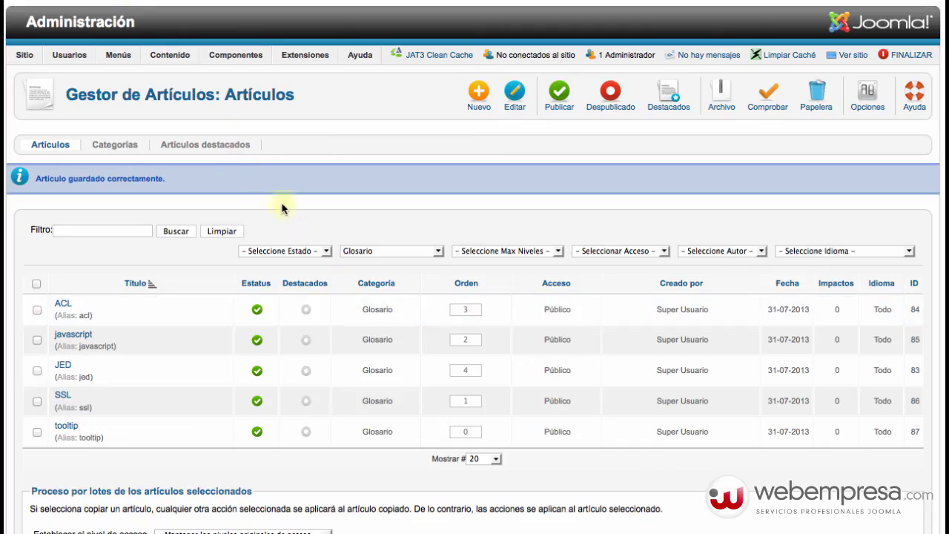
- In the Joomla administration, remove the Glosario category filter and open the Noticias article "Curabitur ullamcorper ultricies nisi Nam eget dui etiam"
mouse_move(169, 55)
mouse_move(180, 77)
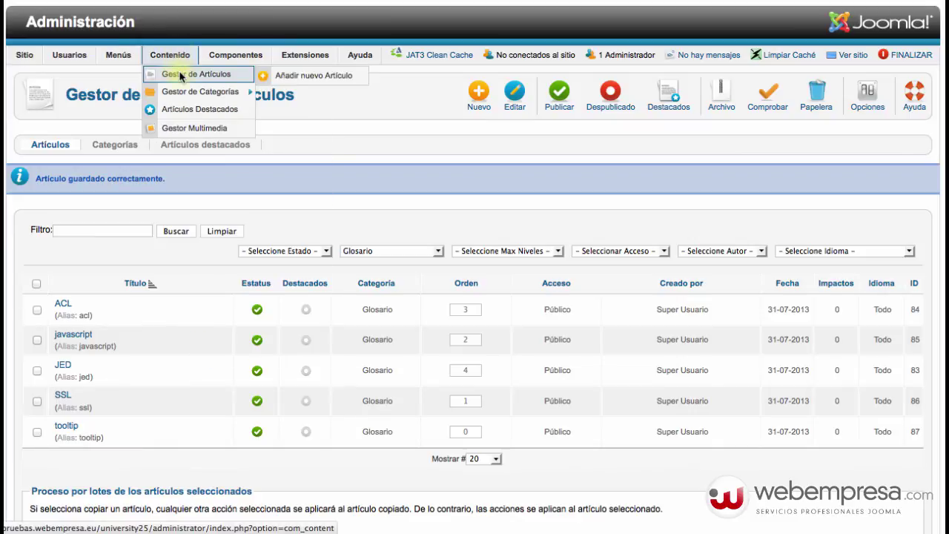
click(351, 249)
click(382, 260)
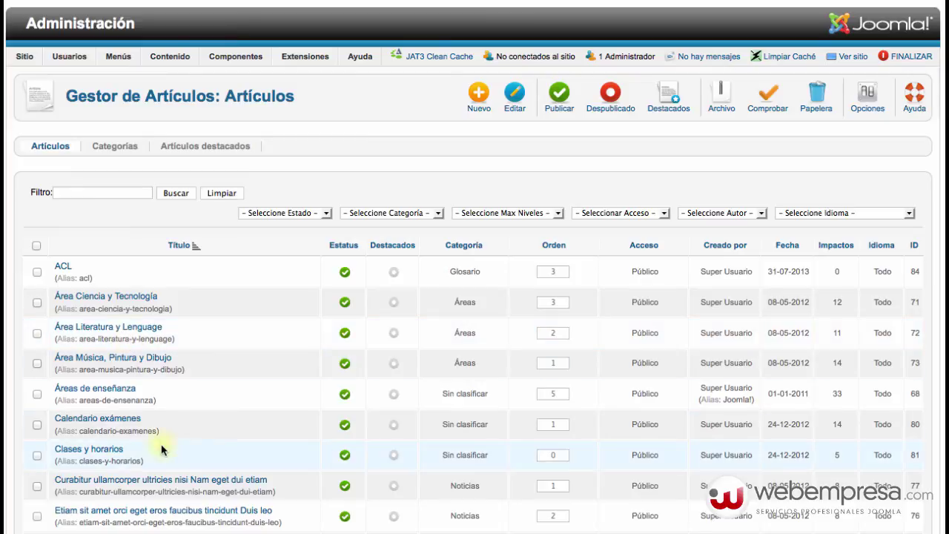
click(126, 481)
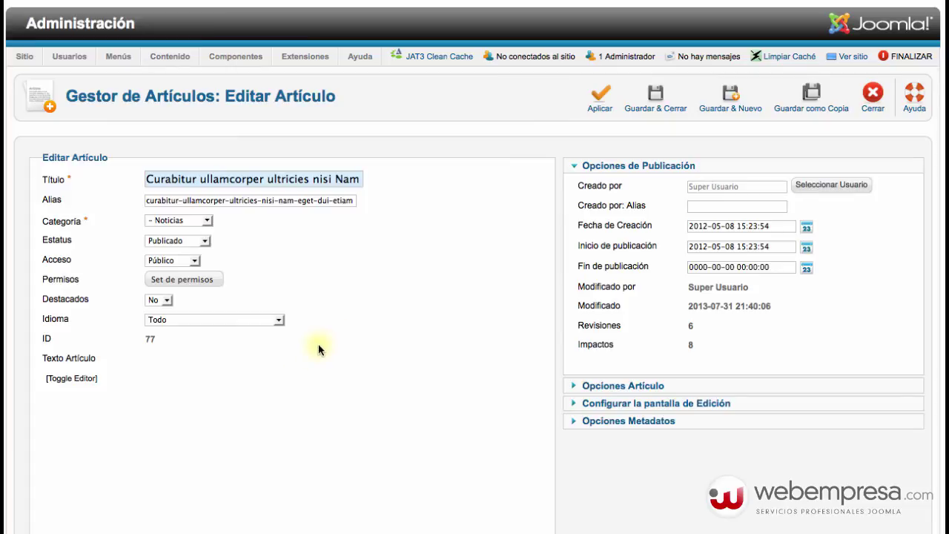
- Insert "tooltips" before "adipiscing" and "SSL" before "vulputate" in the last two paragraphs of the article text
scroll(364, 343, down, 3)
scroll(364, 343, down, 1)
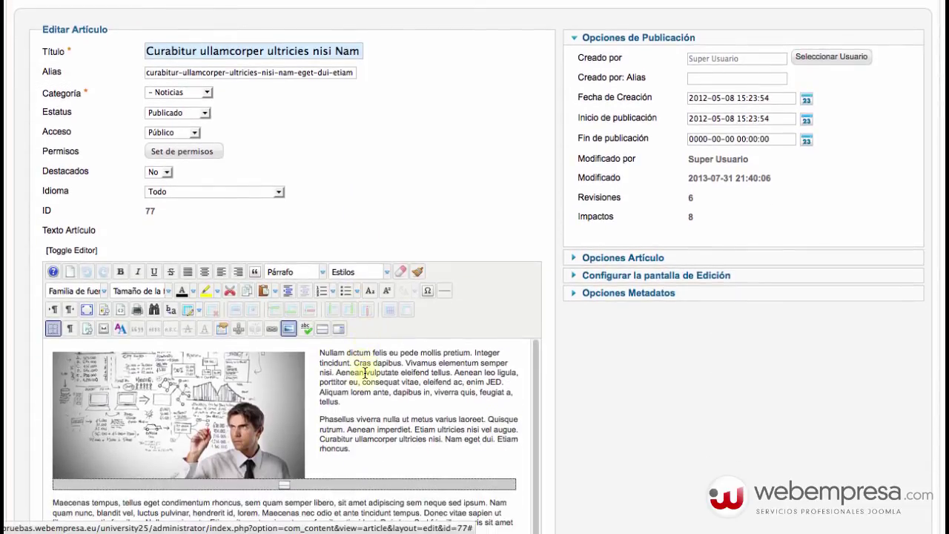
scroll(367, 360, down, 2)
double_click(493, 364)
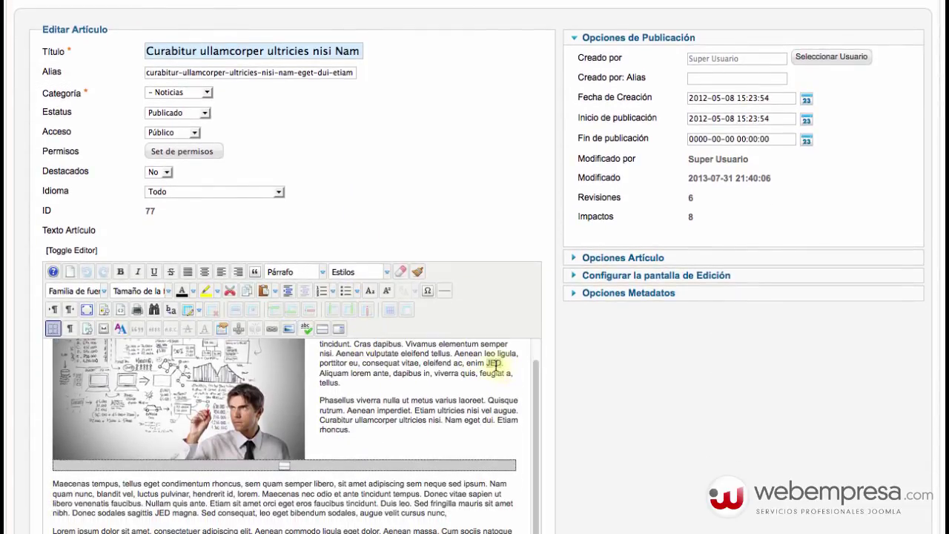
scroll(423, 406, down, 3)
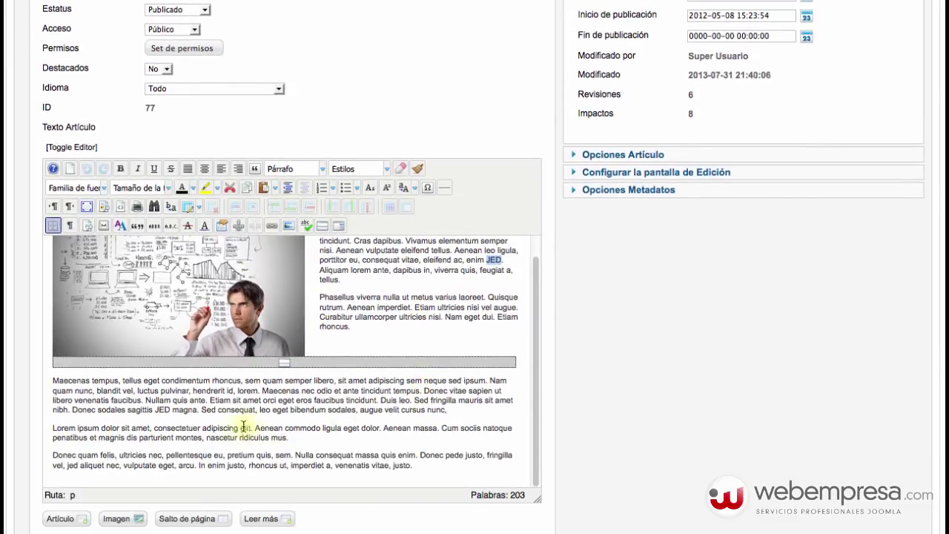
click(202, 428)
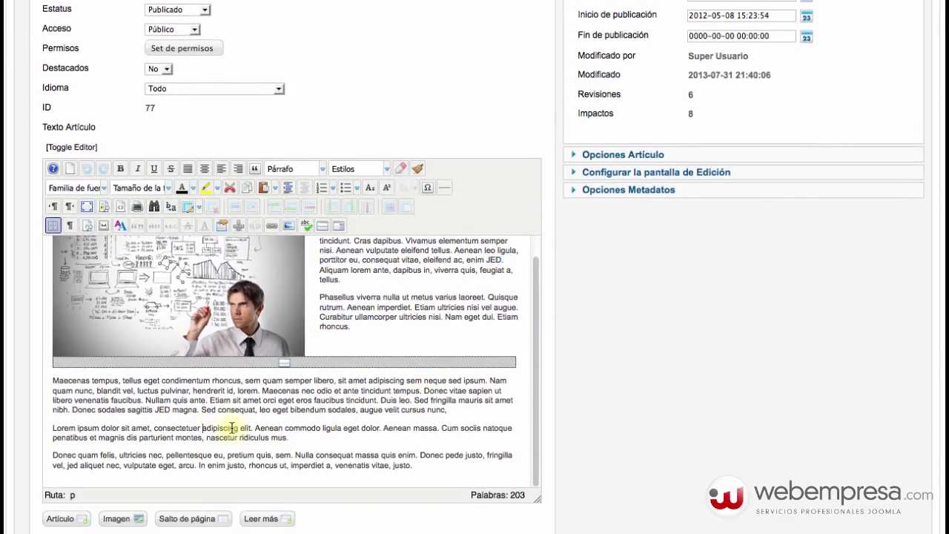
text(tooltips)
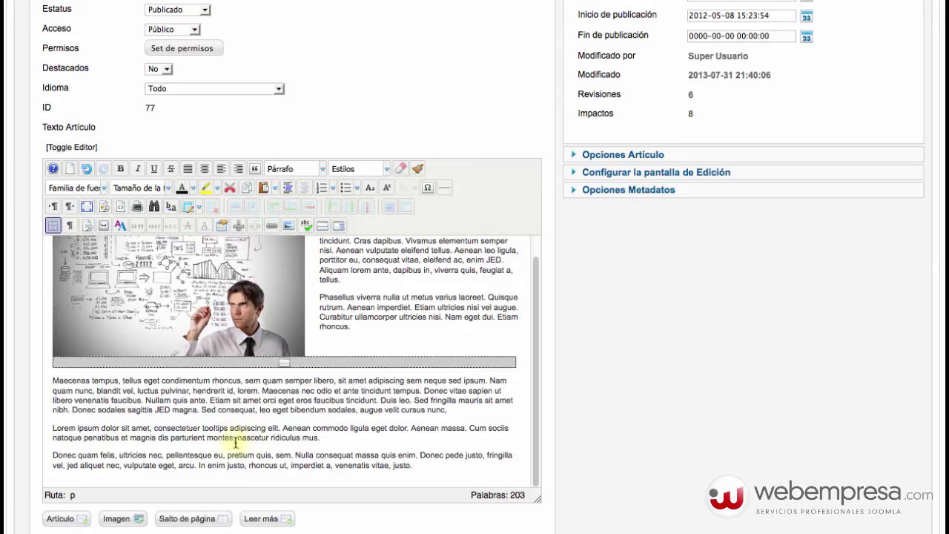
click(123, 464)
text(SSL)
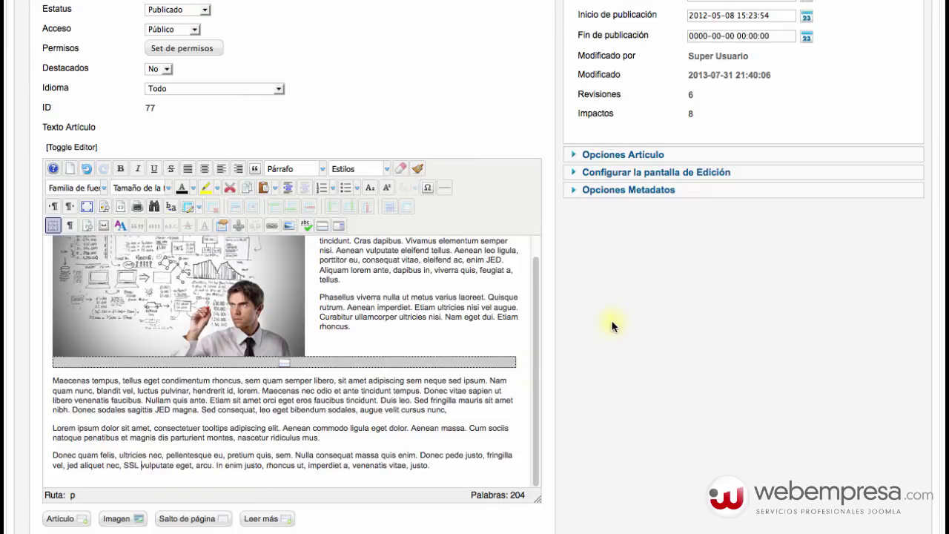
- Save and close the edited article and clear the site cache
scroll(611, 320, up, 6)
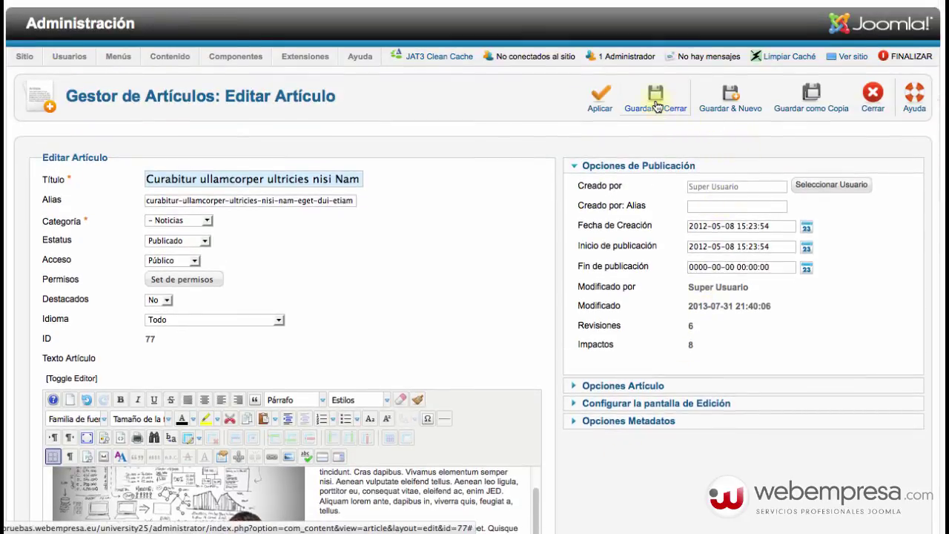
click(656, 106)
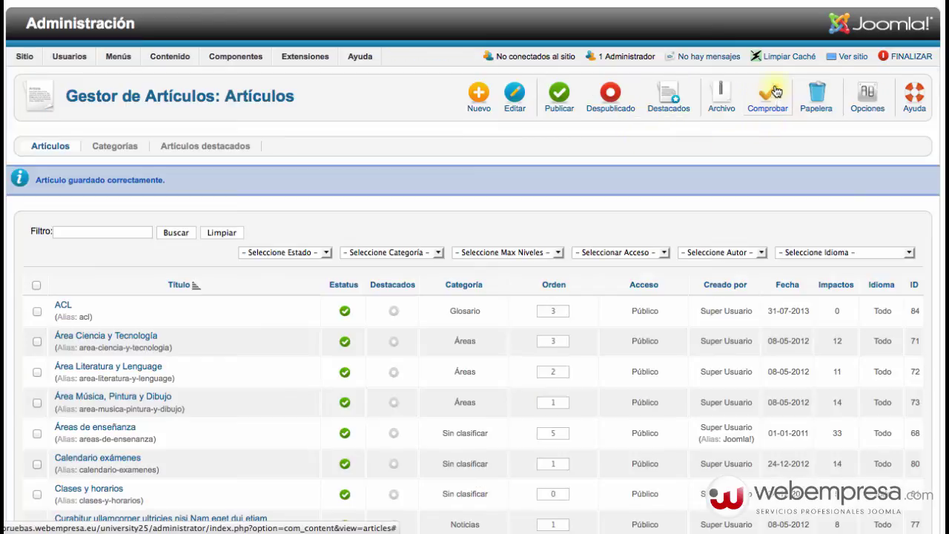
click(779, 57)
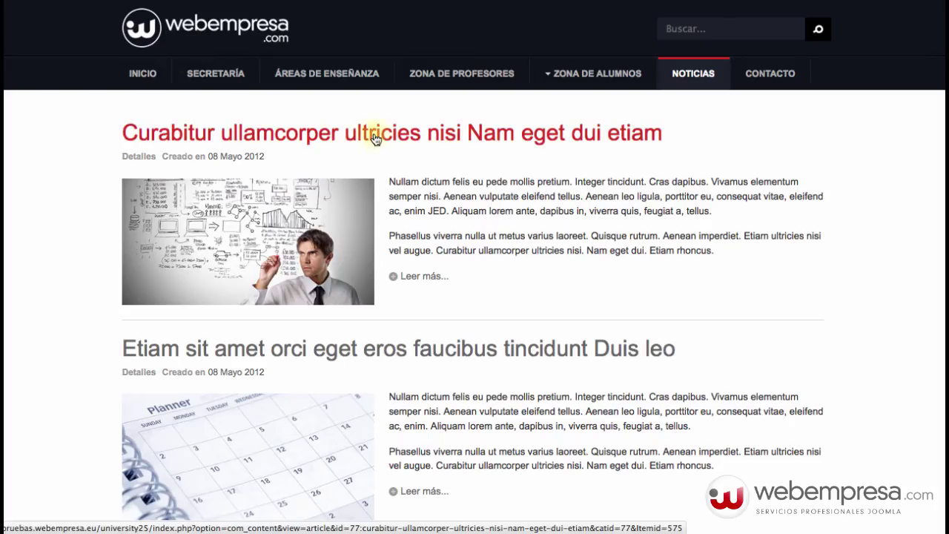
- Open the Curabitur ullamcorper article on the public site and check the glossary tooltips for both JED terms and SSL
click(370, 136)
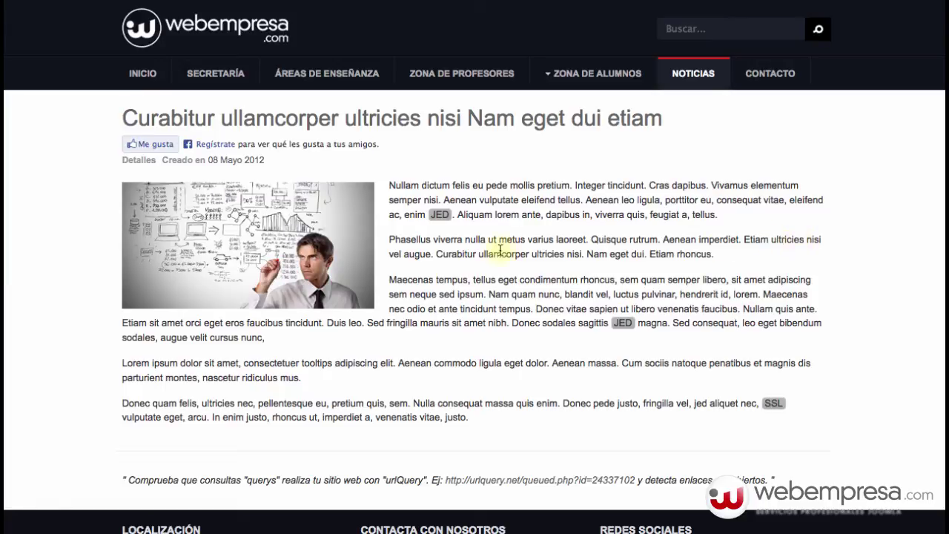
mouse_move(440, 216)
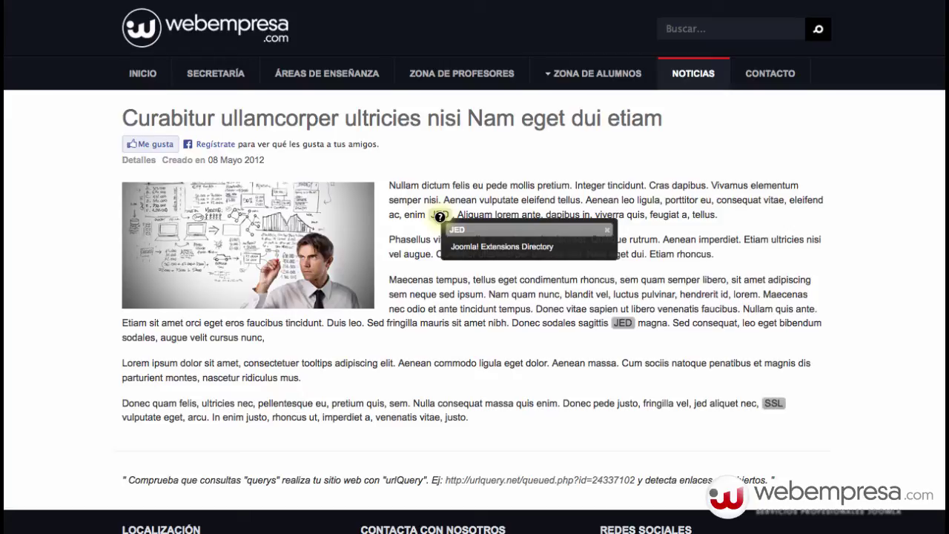
mouse_move(624, 321)
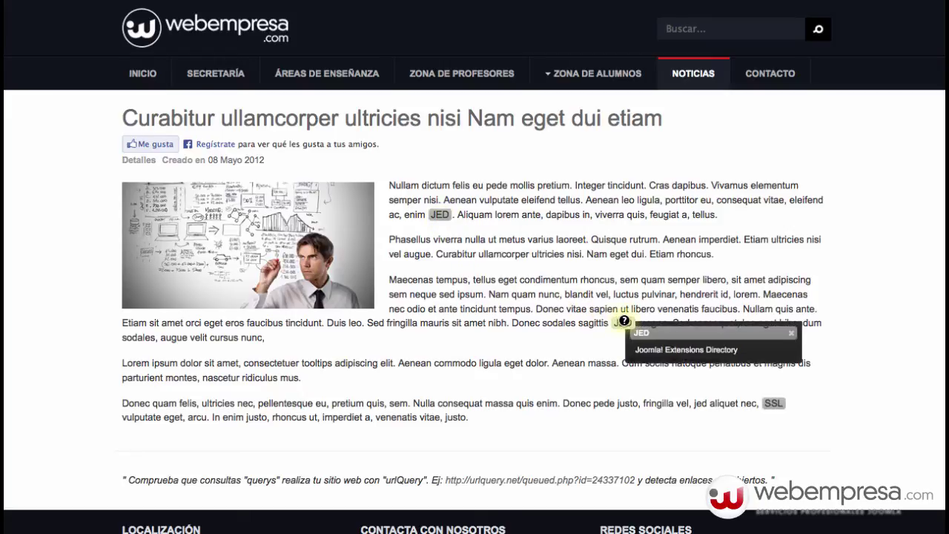
mouse_move(773, 403)
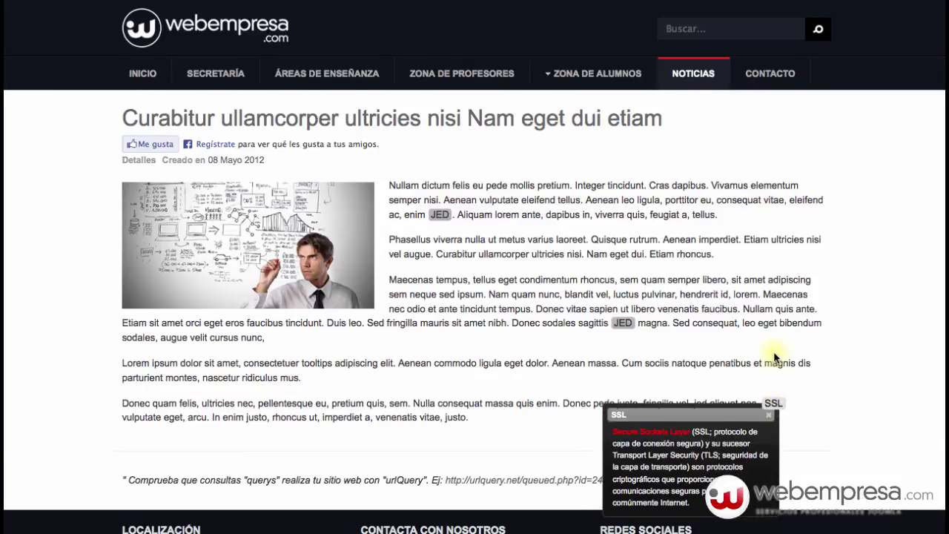
- Check the glossary tooltips for tooltip, SSL, JED and javascript throughout the published article
scroll(775, 358, down, 2)
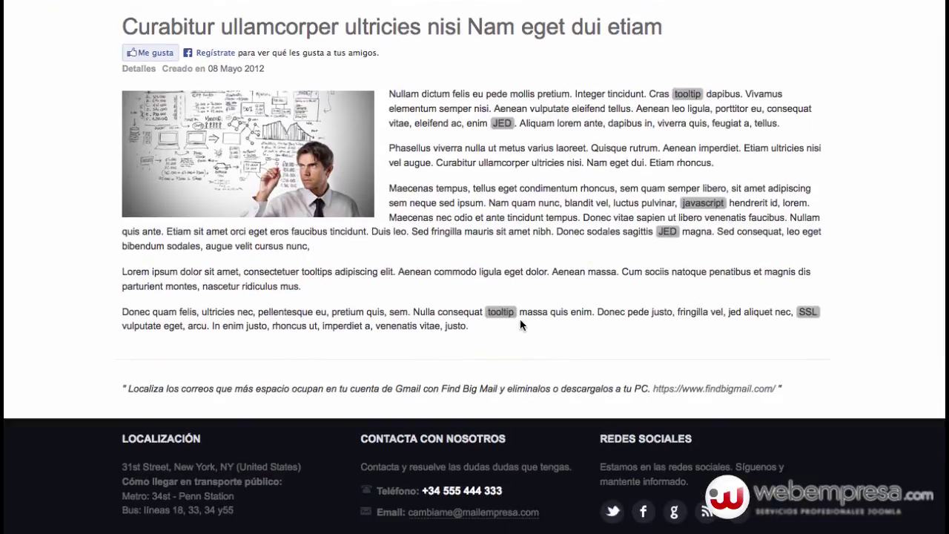
mouse_move(501, 310)
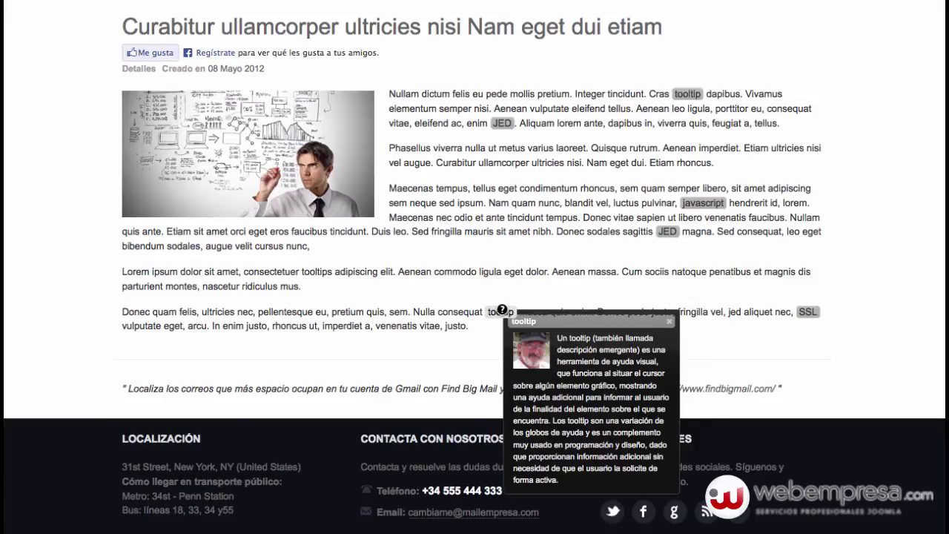
mouse_move(805, 312)
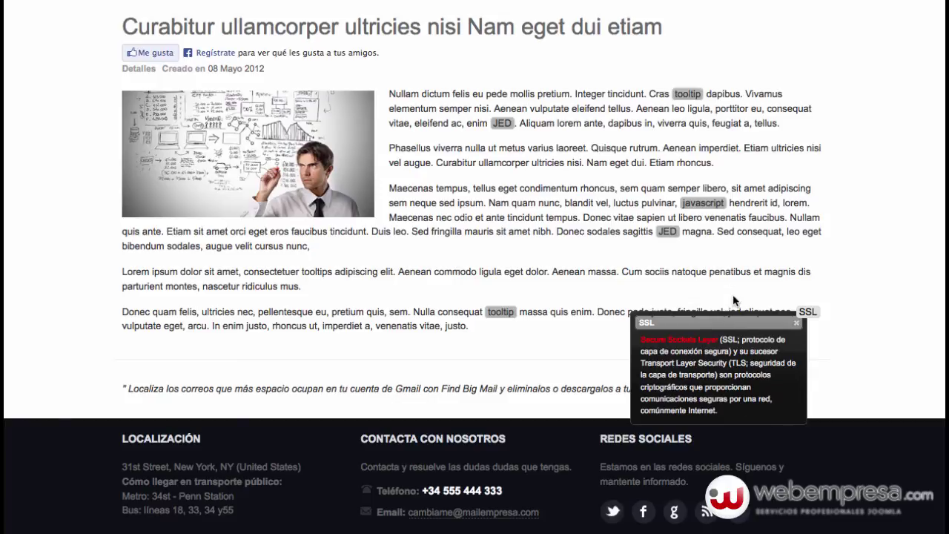
mouse_move(669, 234)
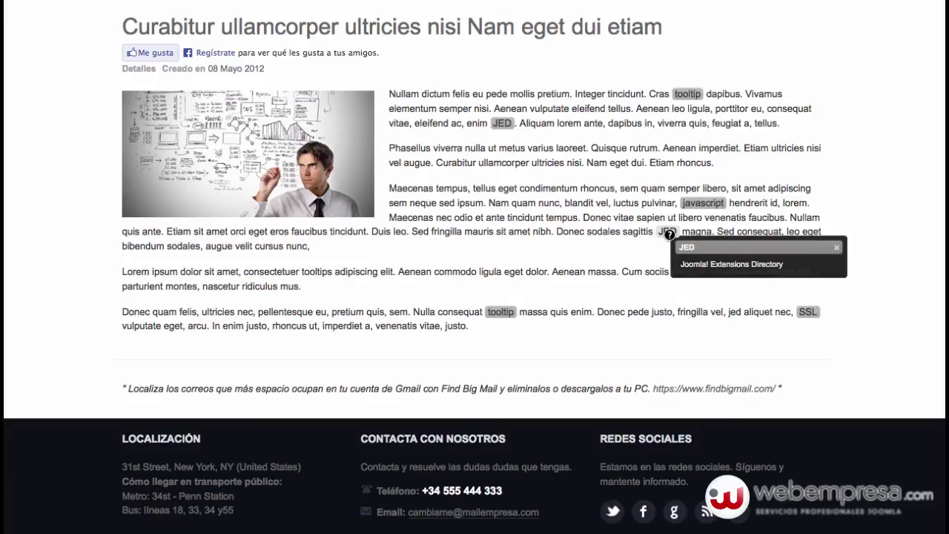
mouse_move(700, 202)
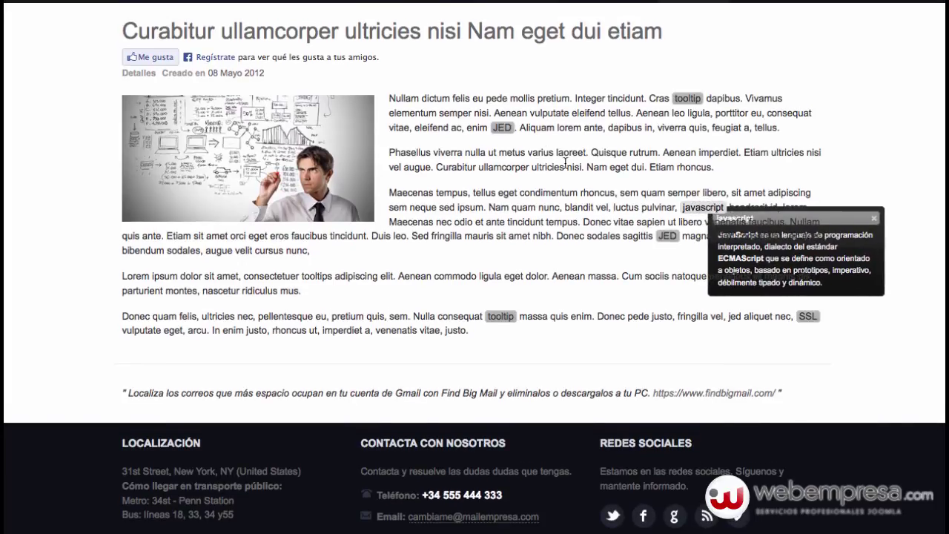
mouse_move(507, 129)
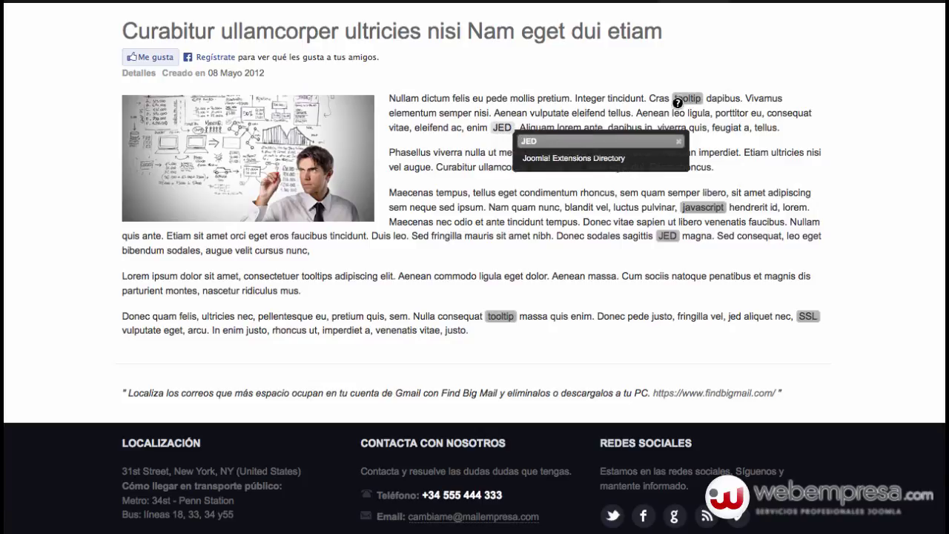
mouse_move(685, 96)
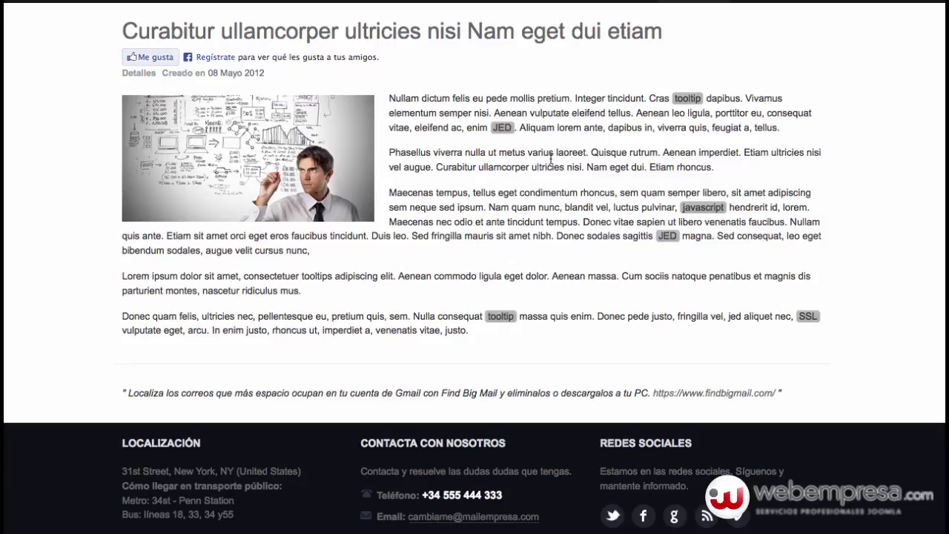
- Recheck the glossary tooltips for JED and for tooltip in the last paragraph of the published Curabitur ullamcorper article
scroll(478, 176, up, 1)
mouse_move(503, 157)
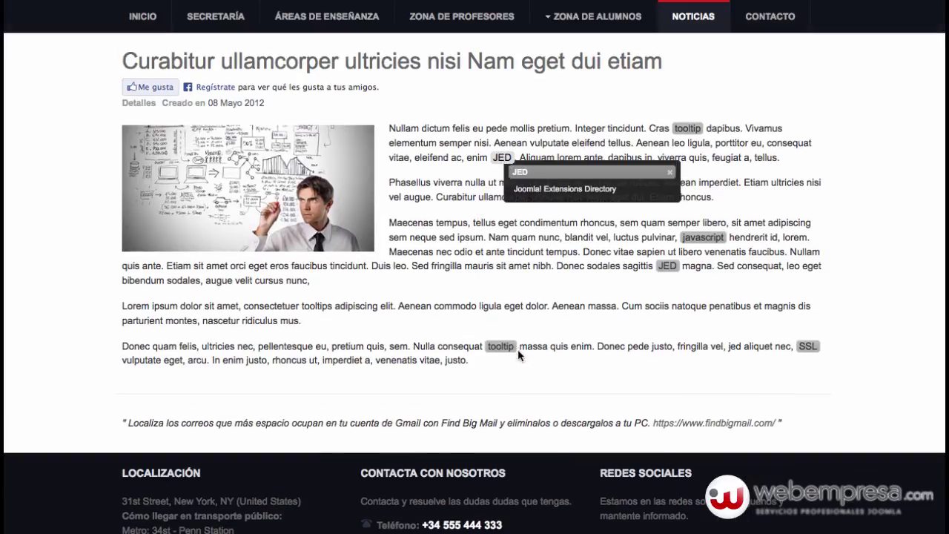
mouse_move(495, 346)
scroll(495, 346, down, 3)
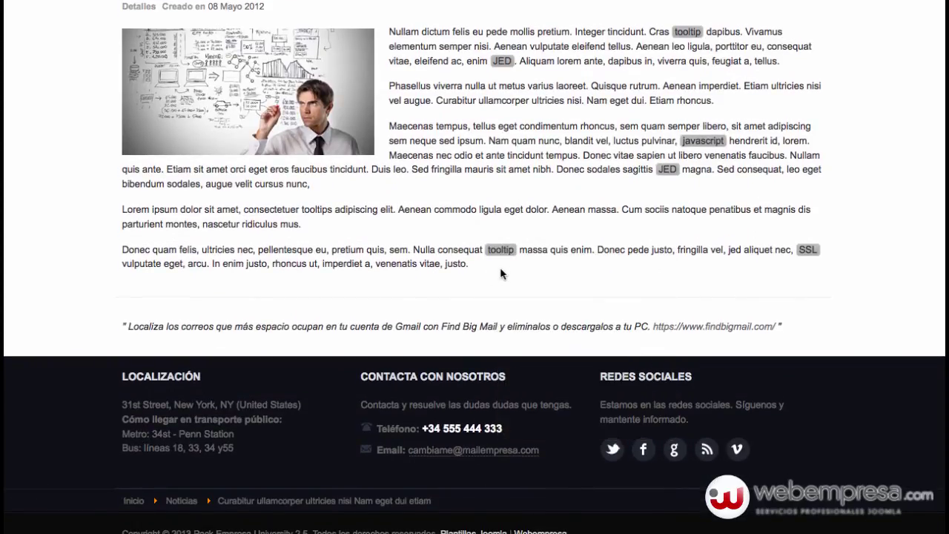
mouse_move(500, 249)
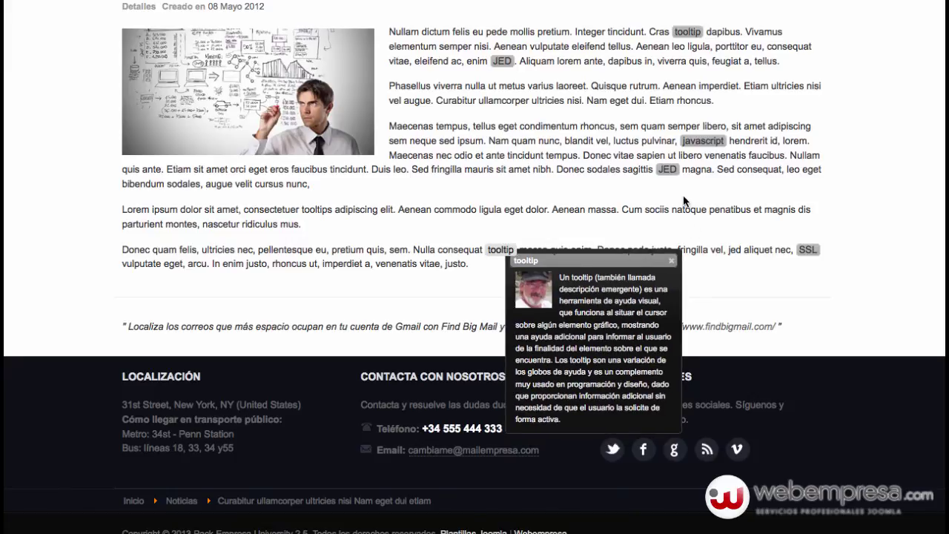
mouse_move(668, 171)
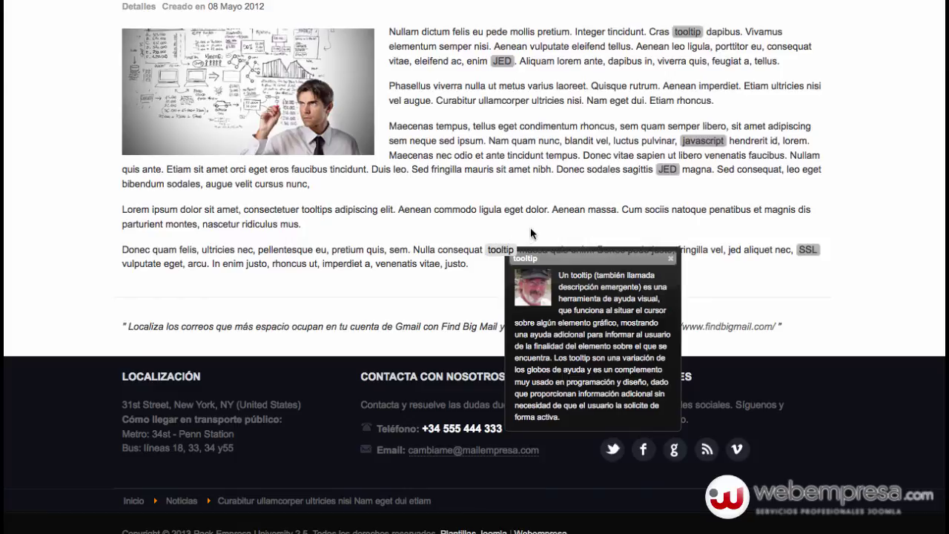
scroll(531, 235, up, 3)
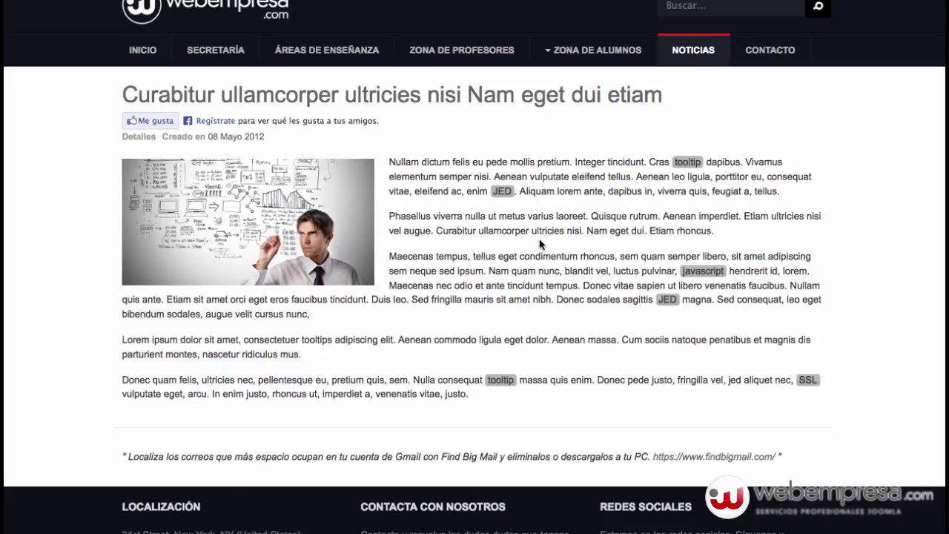
scroll(539, 243, up, 1)
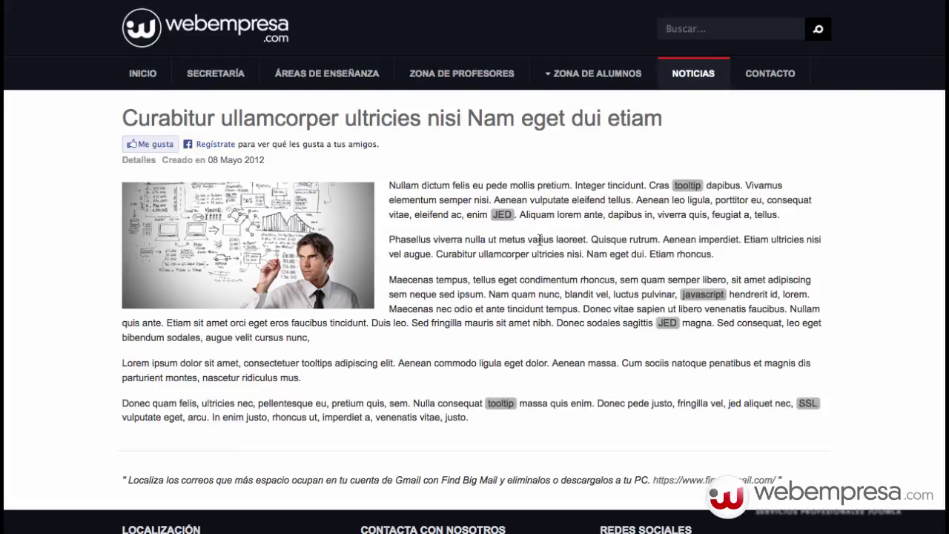
mouse_move(502, 214)
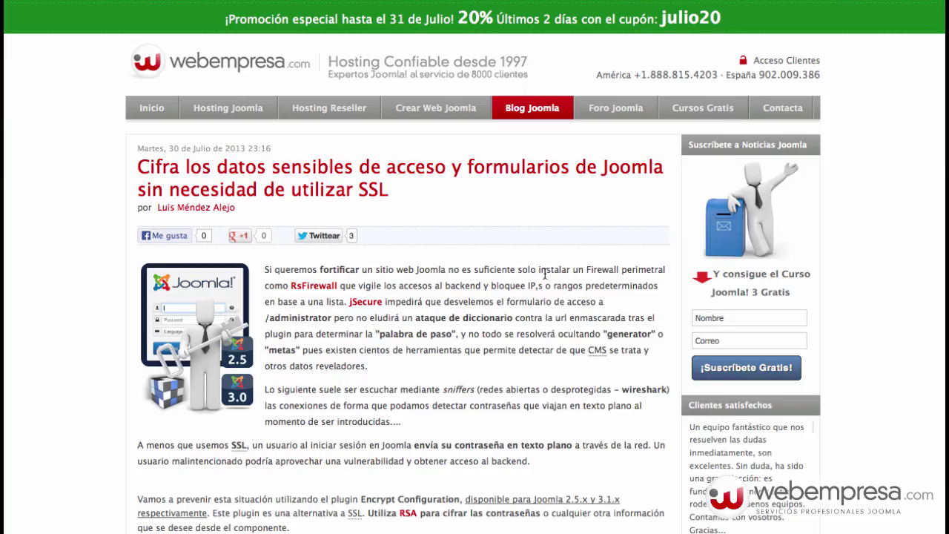
- Examine the underlined glossary terms CMS and SSL in the Webempresa blog article about encrypting Joomla access data
scroll(519, 291, down, 1)
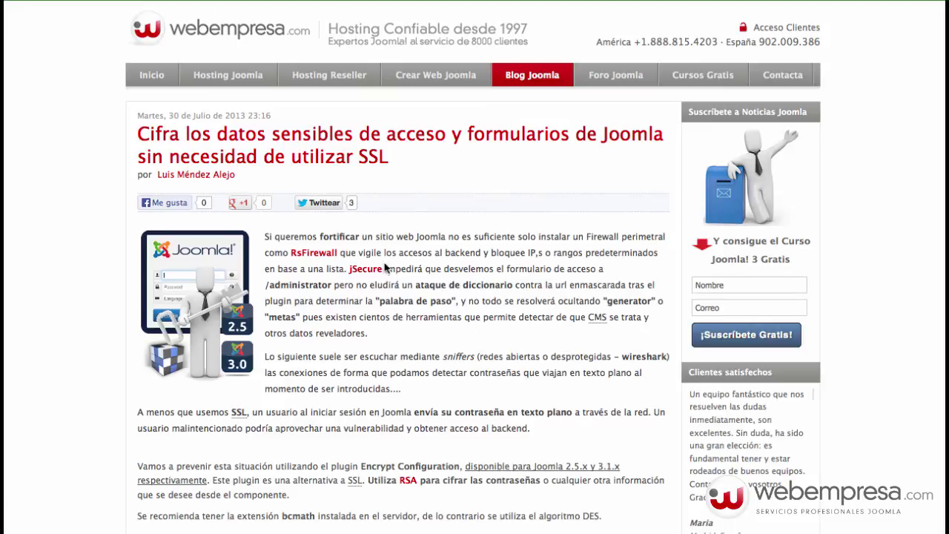
scroll(489, 304, down, 1)
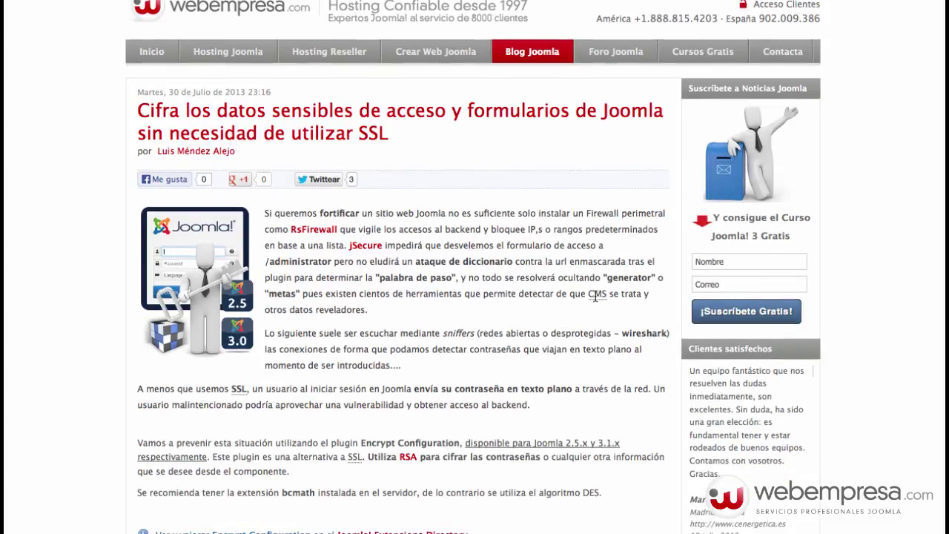
mouse_move(595, 297)
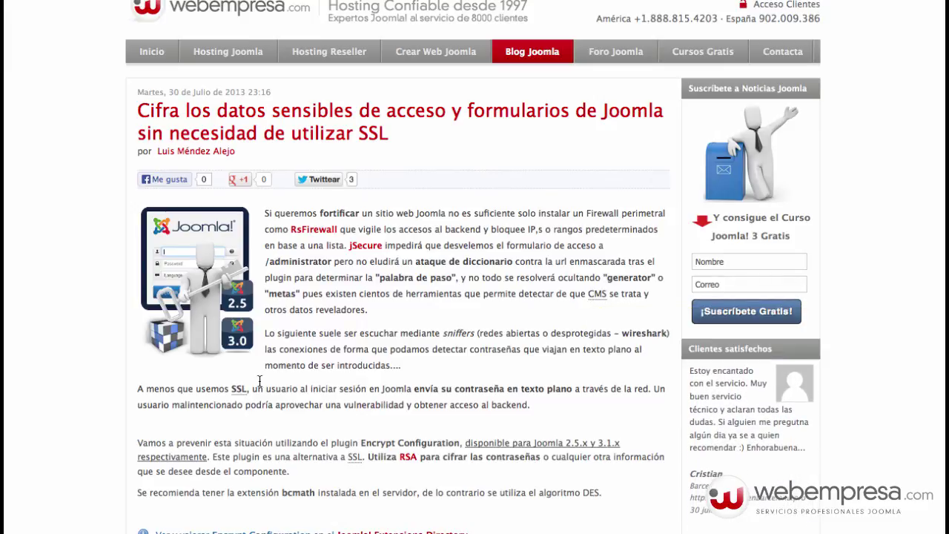
mouse_move(236, 389)
scroll(348, 452, down, 1)
mouse_move(352, 453)
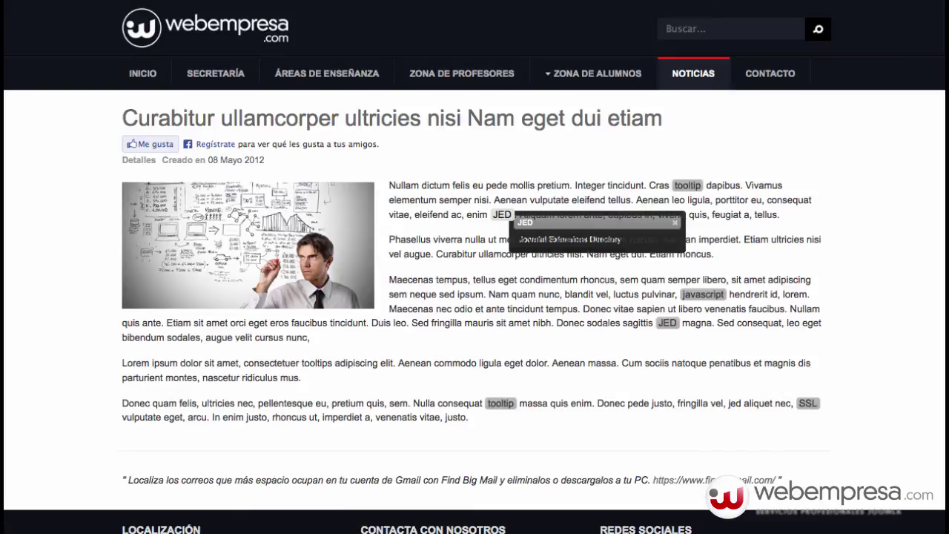
- Compare the tooltips for javascript, the second JED and the last tooltip term in the Curabitur ullamcorper article
mouse_move(700, 298)
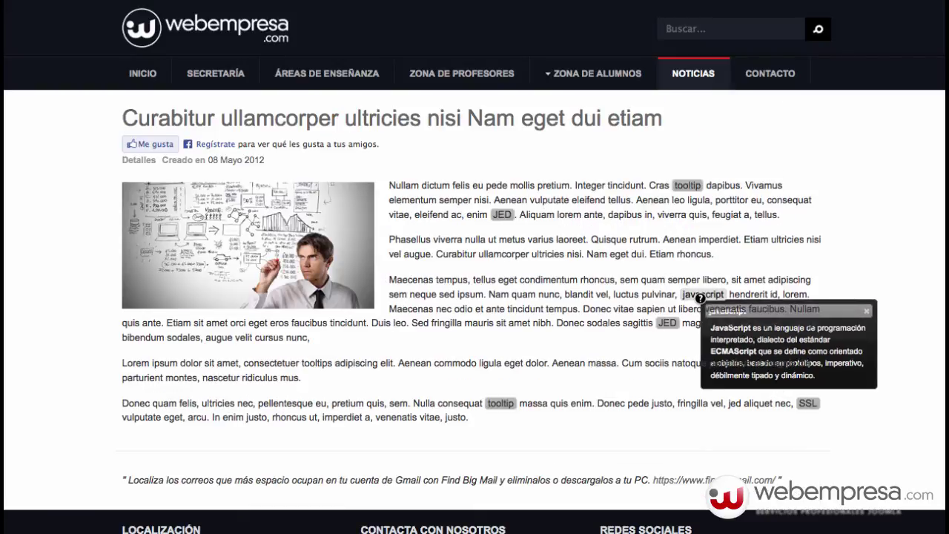
mouse_move(668, 323)
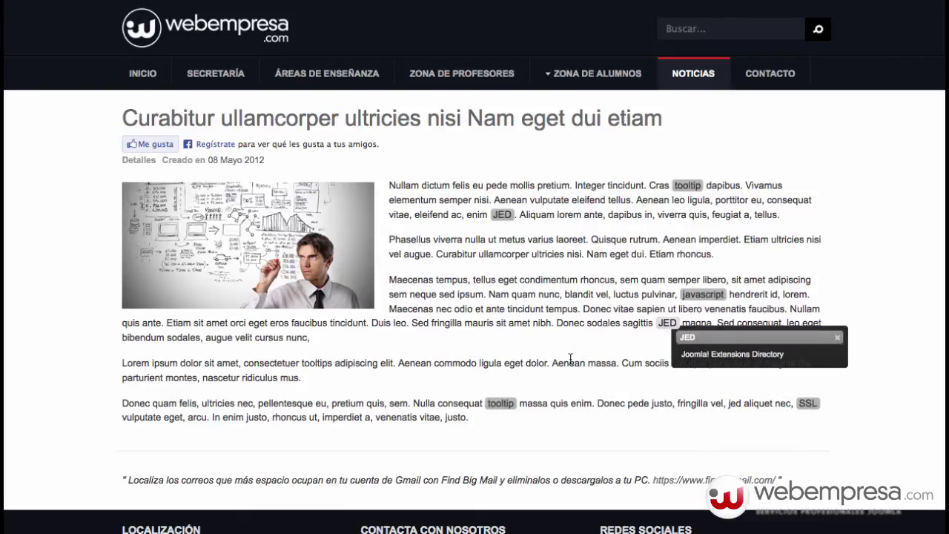
mouse_move(503, 406)
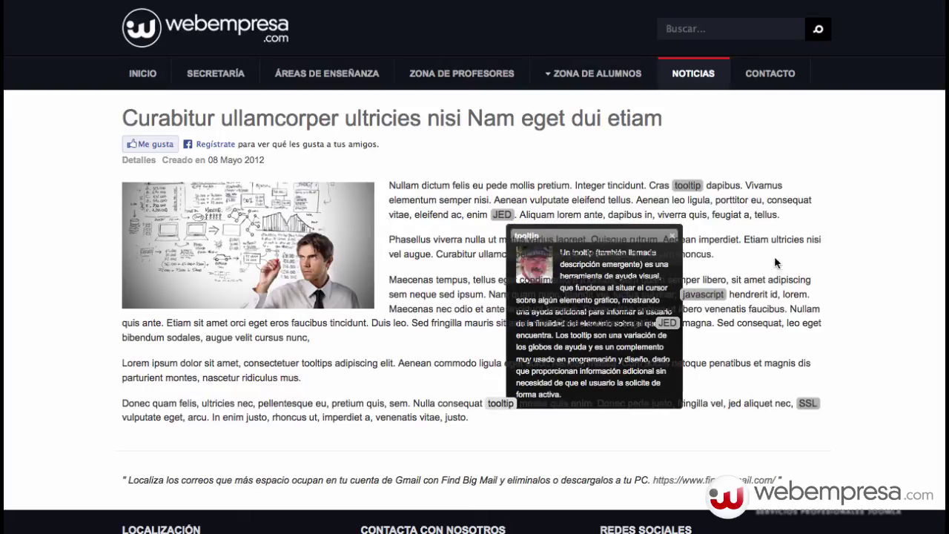